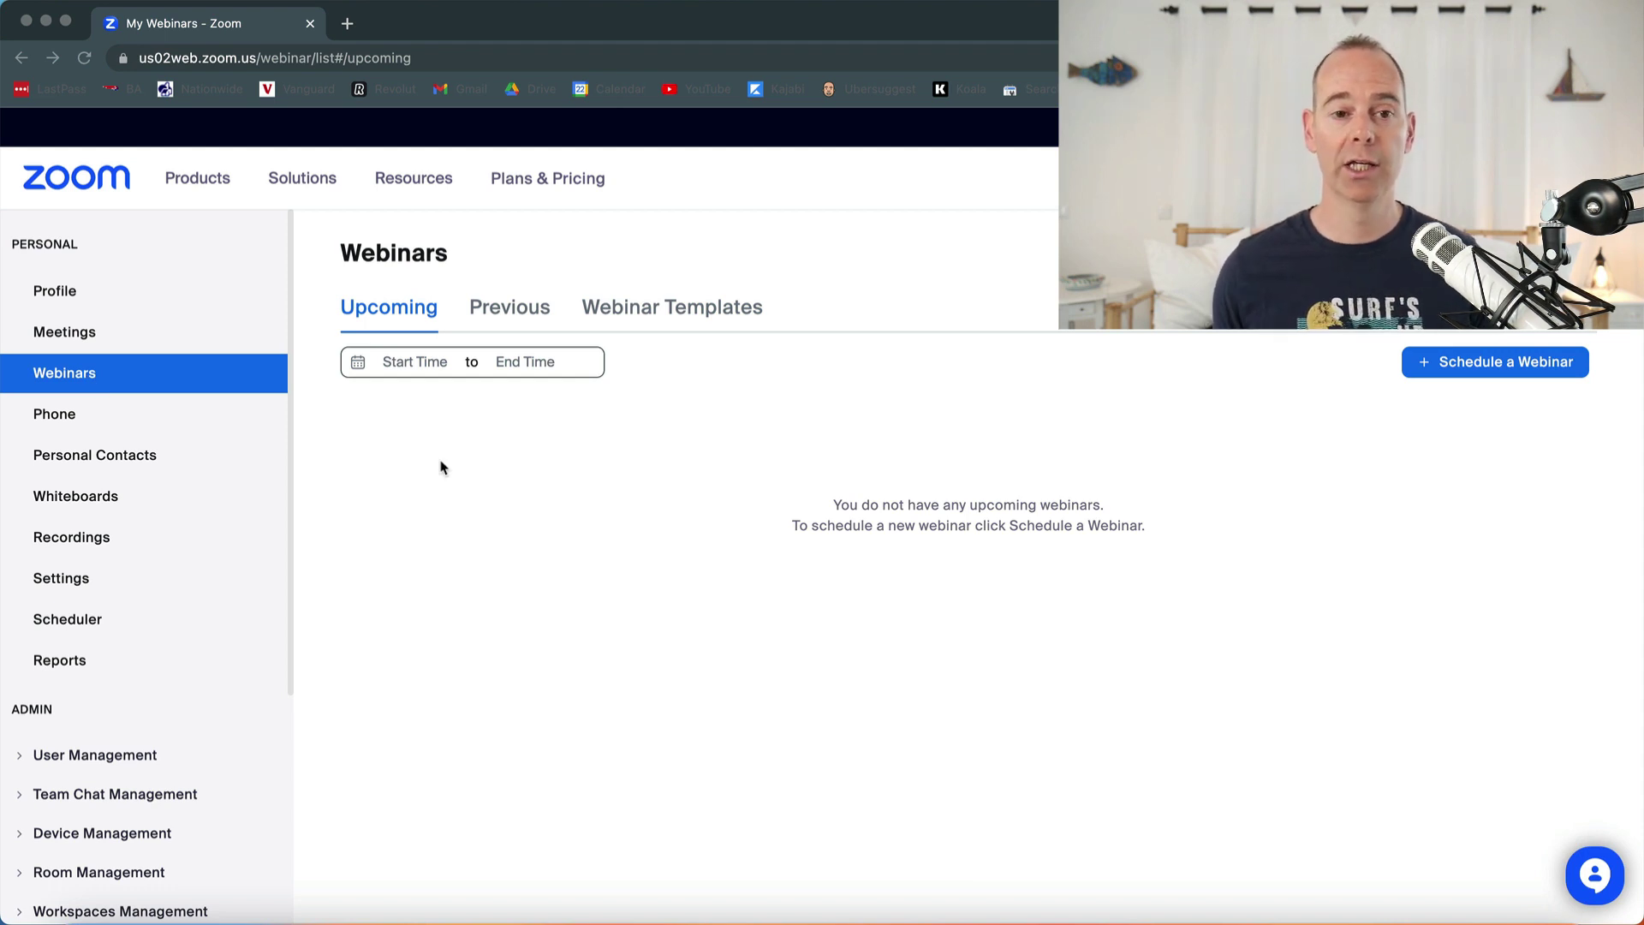
- Look over the Meetings list, then return to Webinars and start a new webinar
{"action": "left_click", "coordinate": [72, 334]}
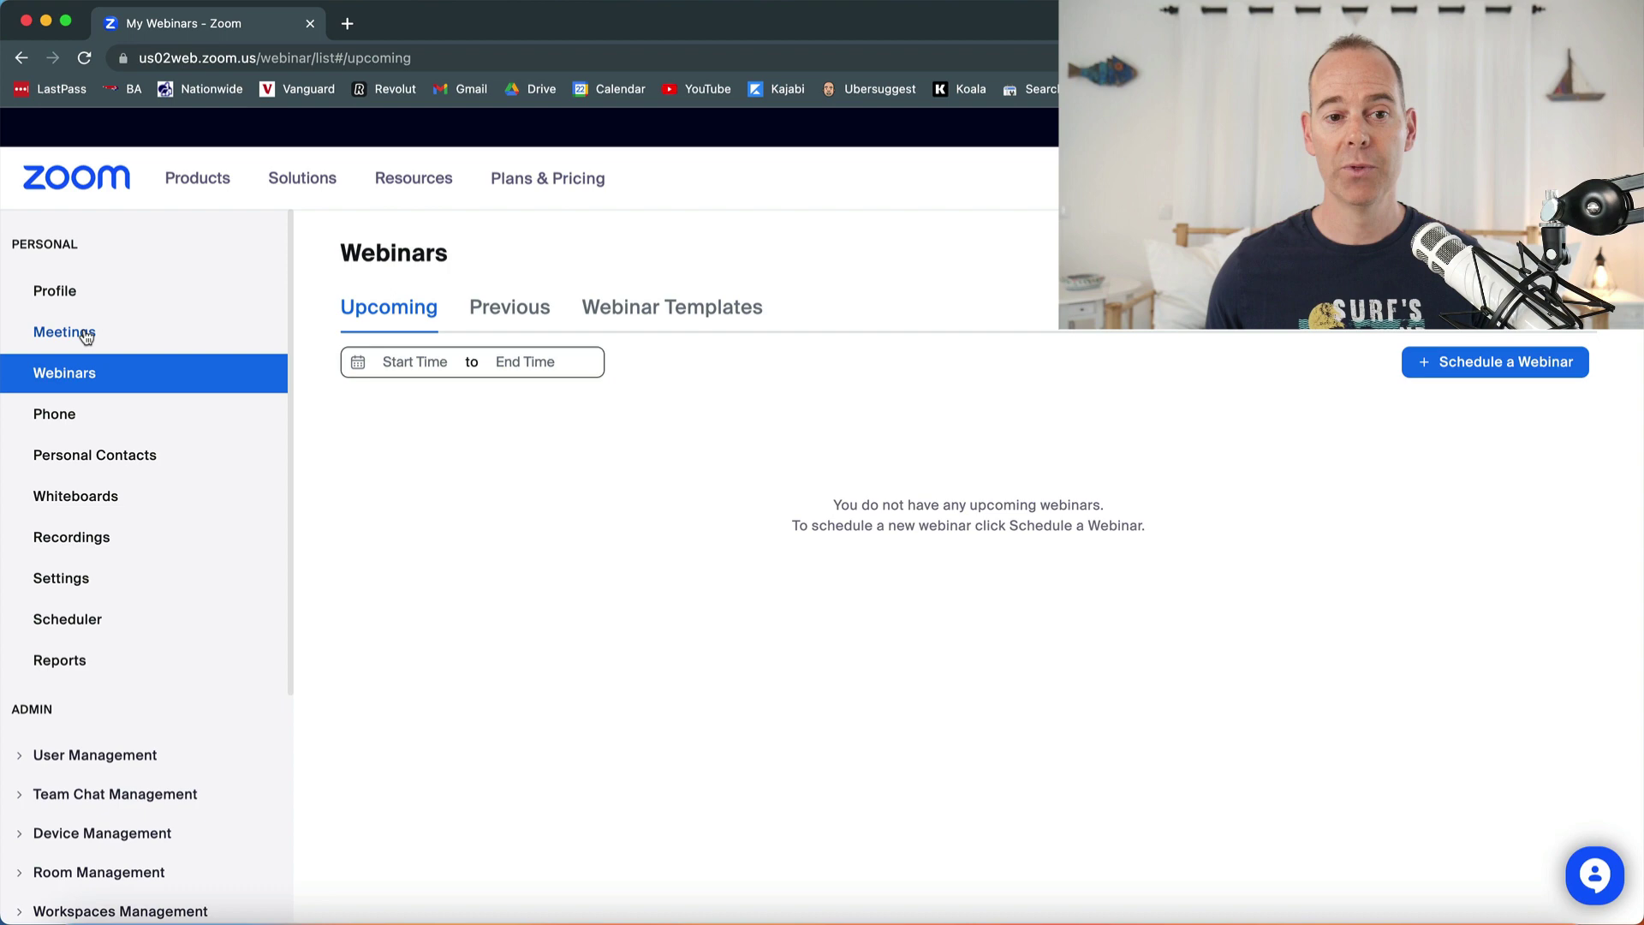
{"action": "left_click", "coordinate": [82, 335]}
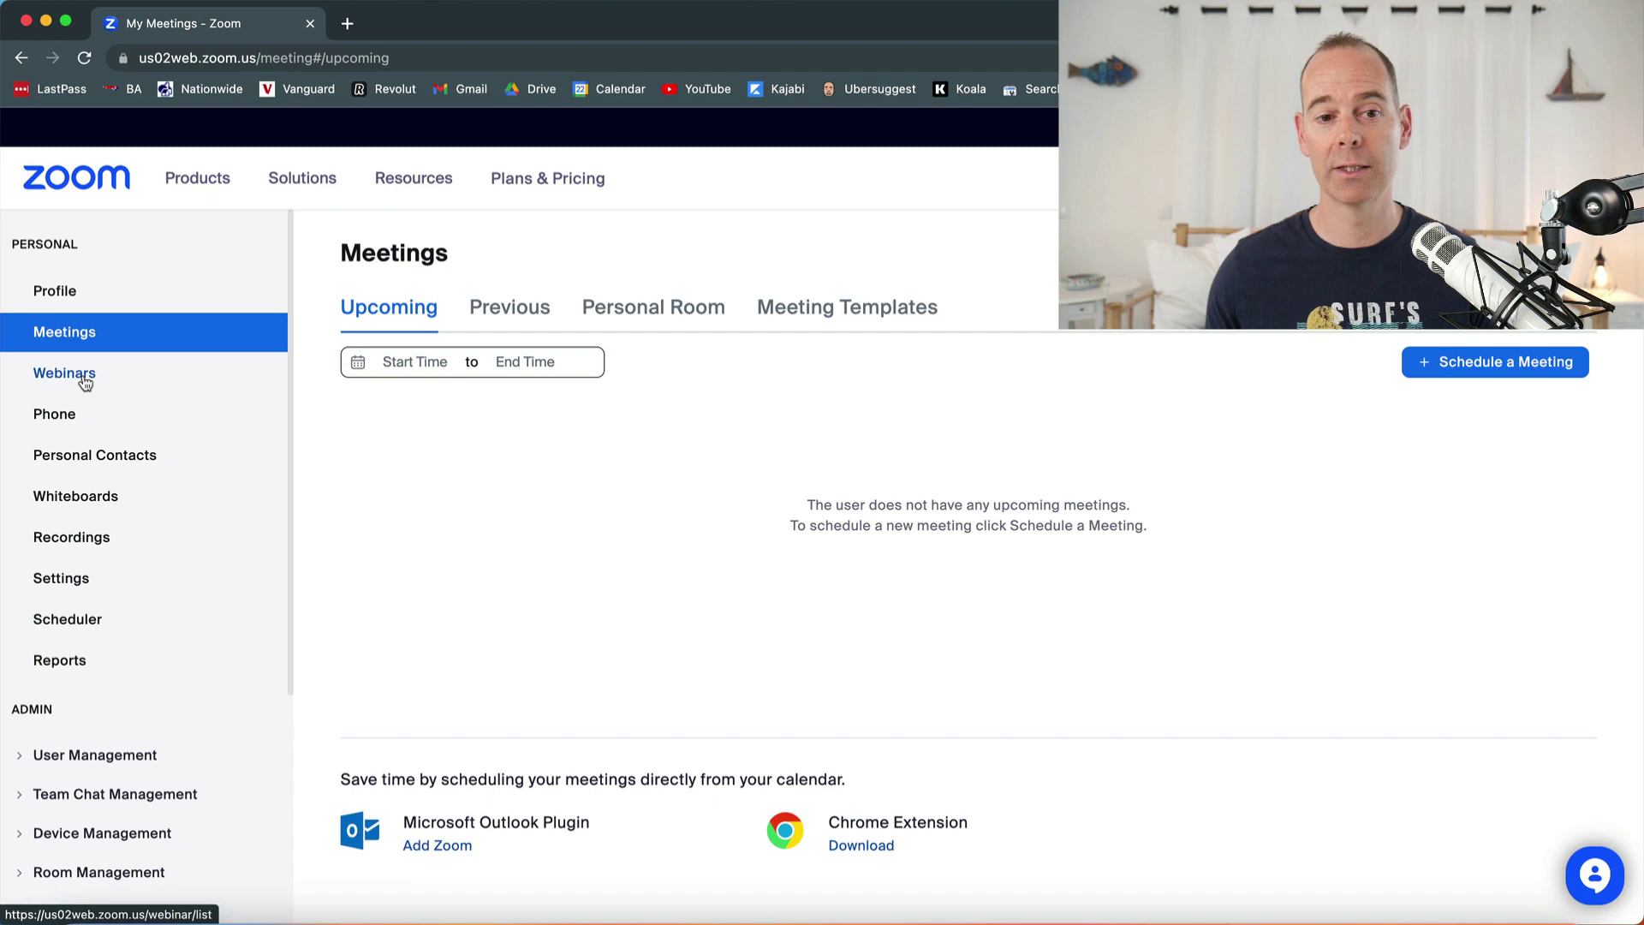
{"action": "left_click", "coordinate": [85, 381]}
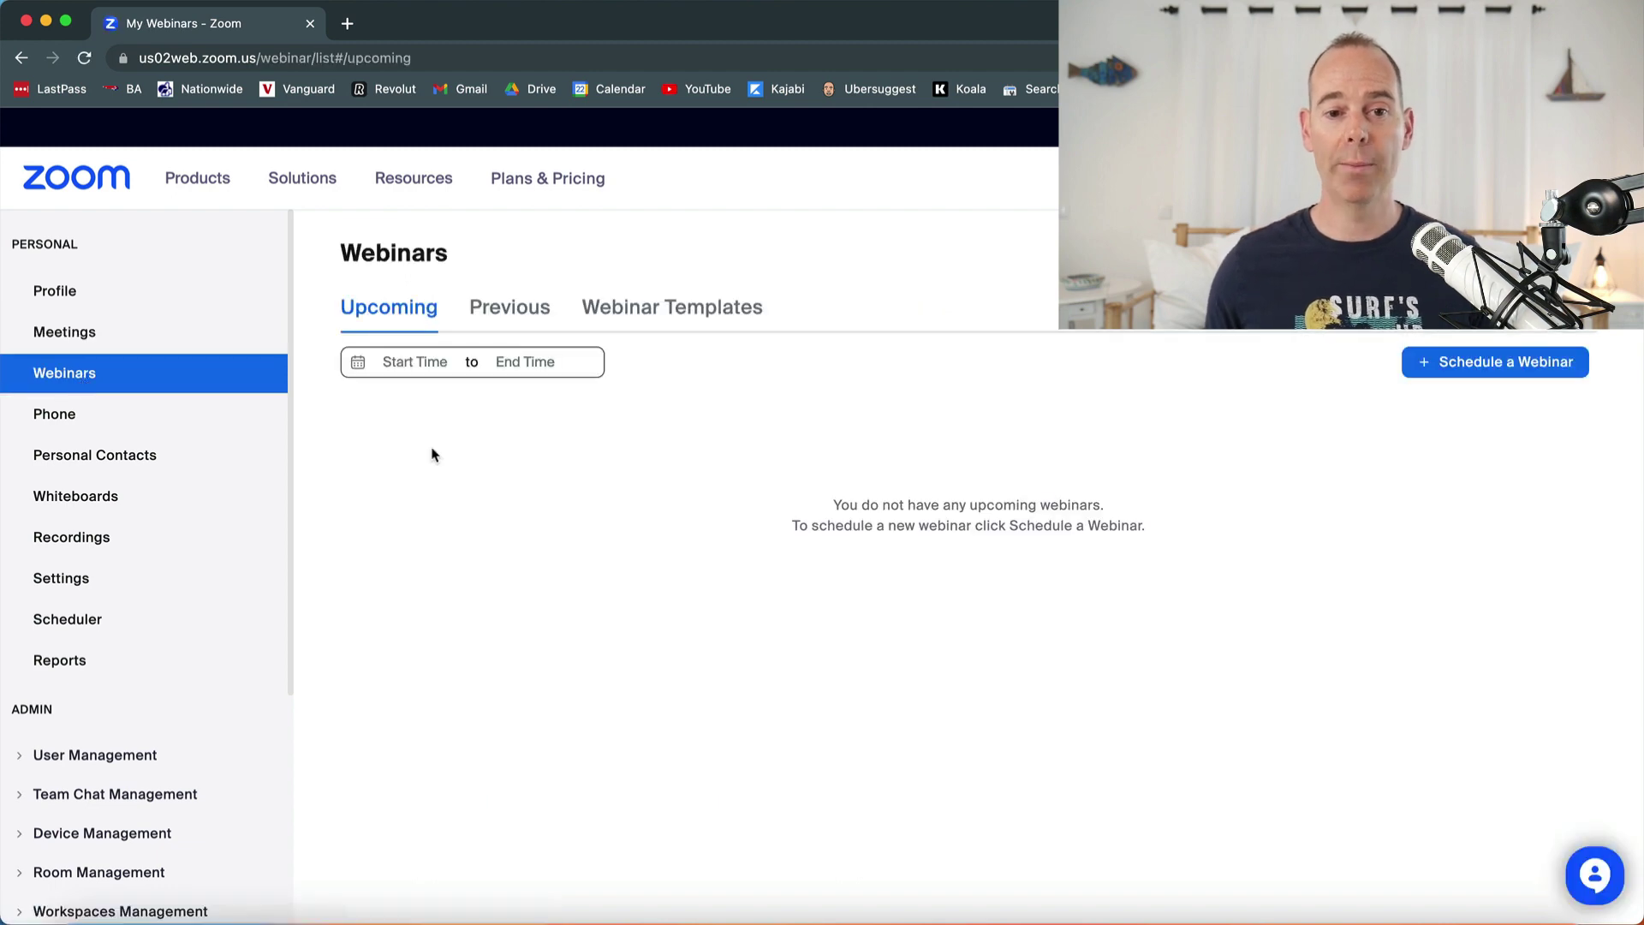
{"action": "left_click", "coordinate": [1486, 372]}
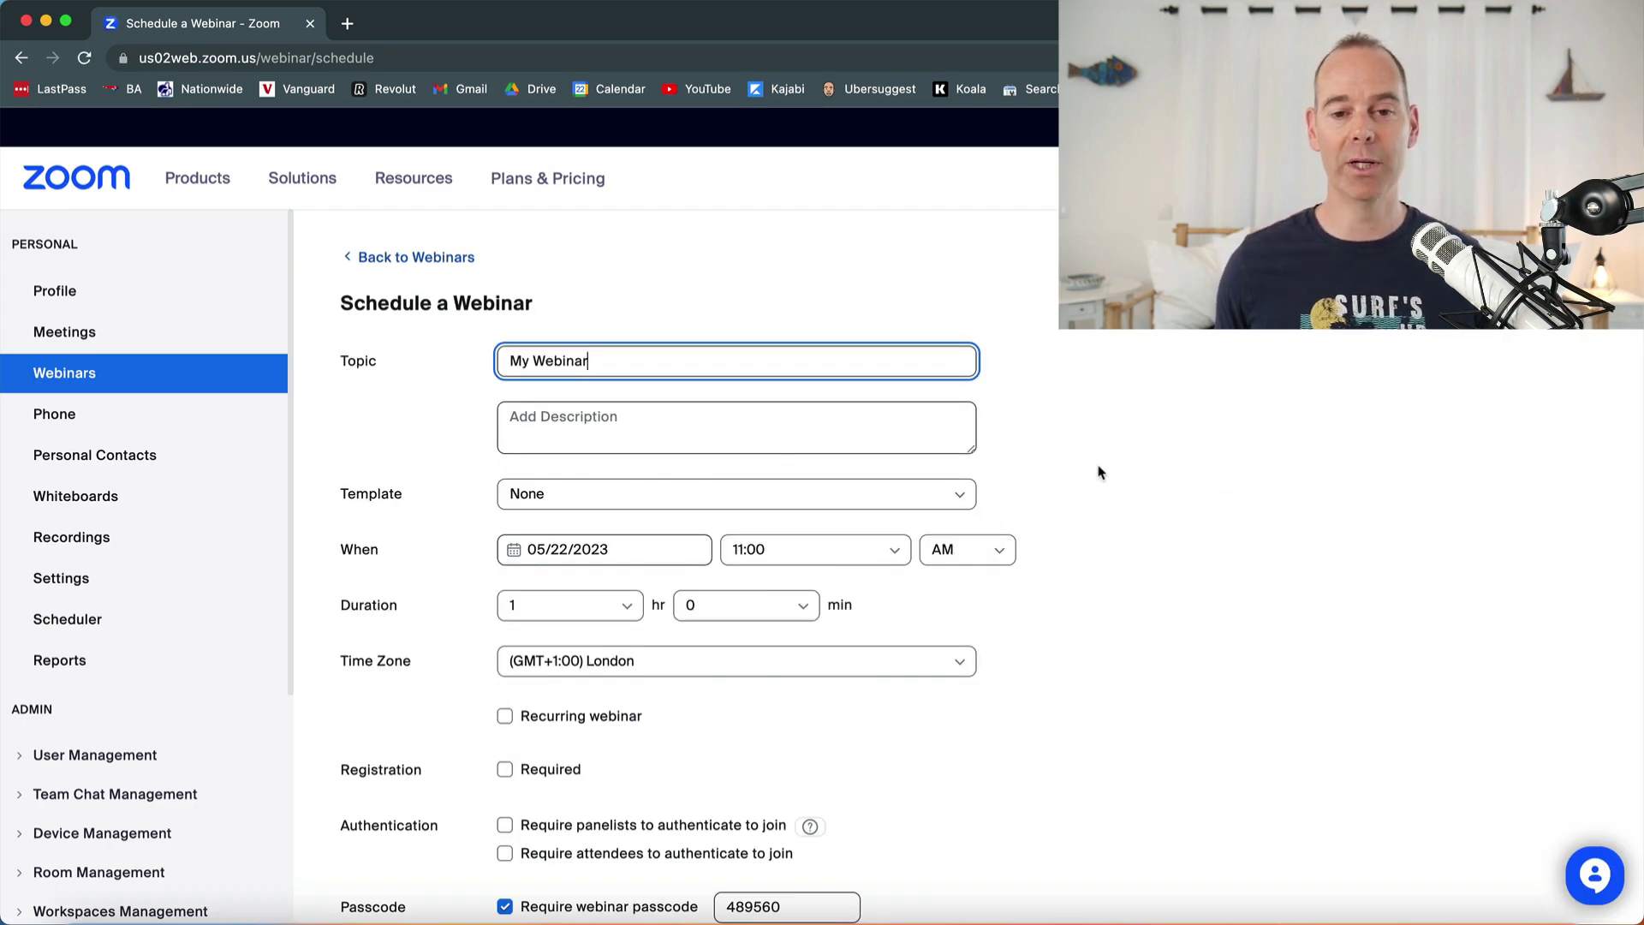
- Add the description 'Tes' to the webinar
{"action": "left_click", "coordinate": [646, 436]}
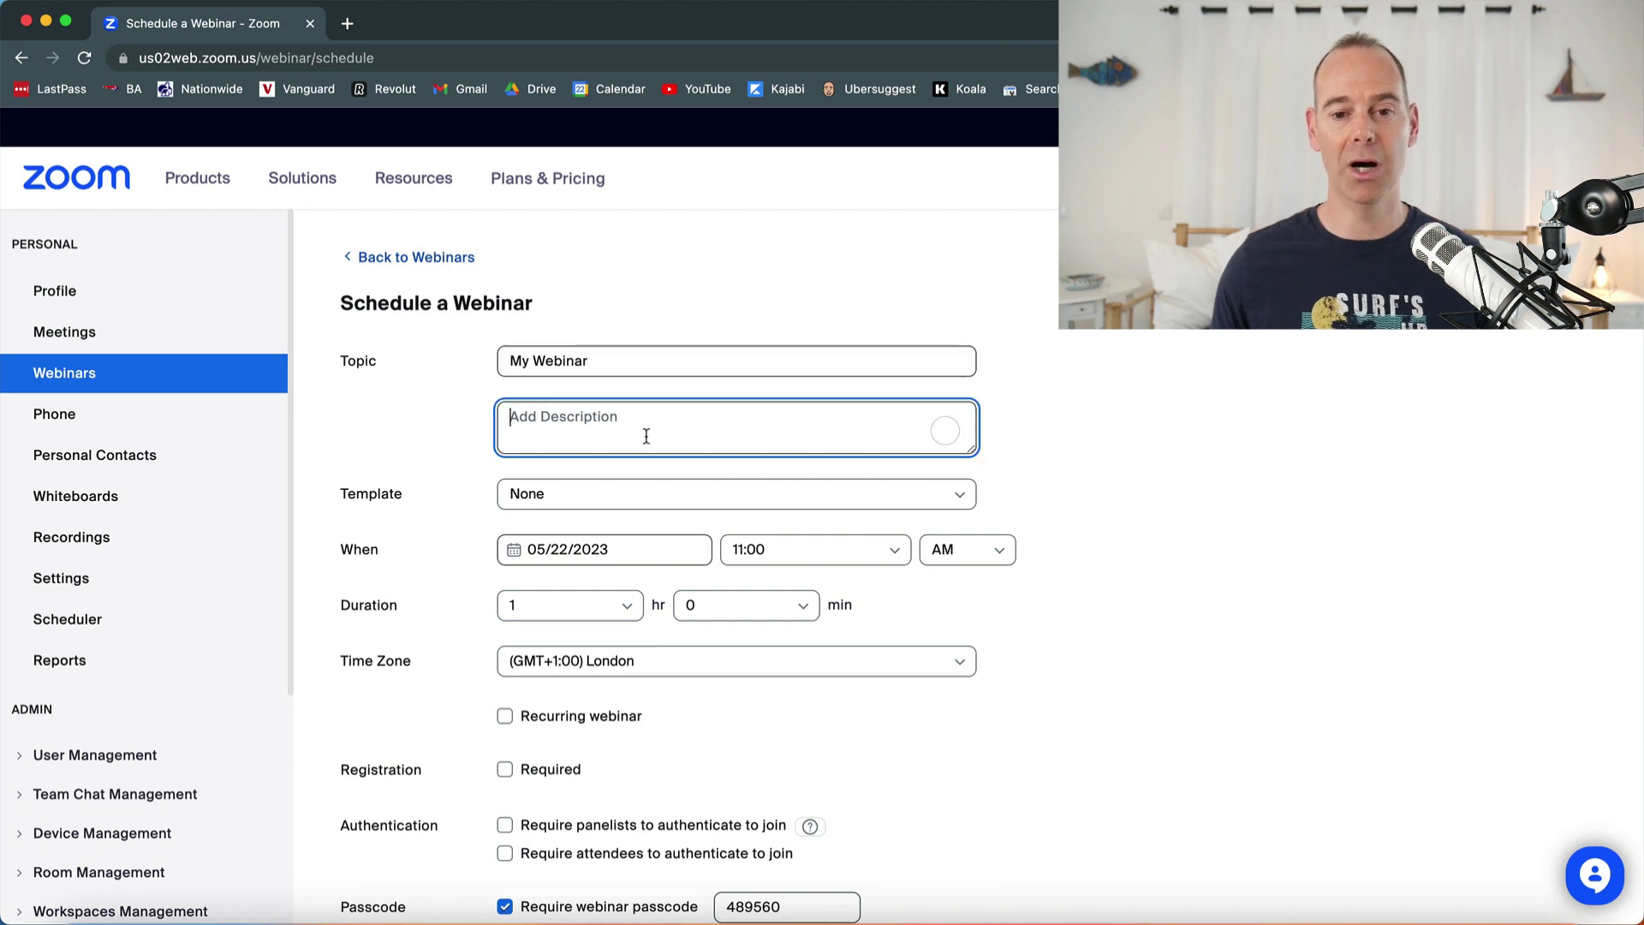
{"action": "type", "text": "Tes"}
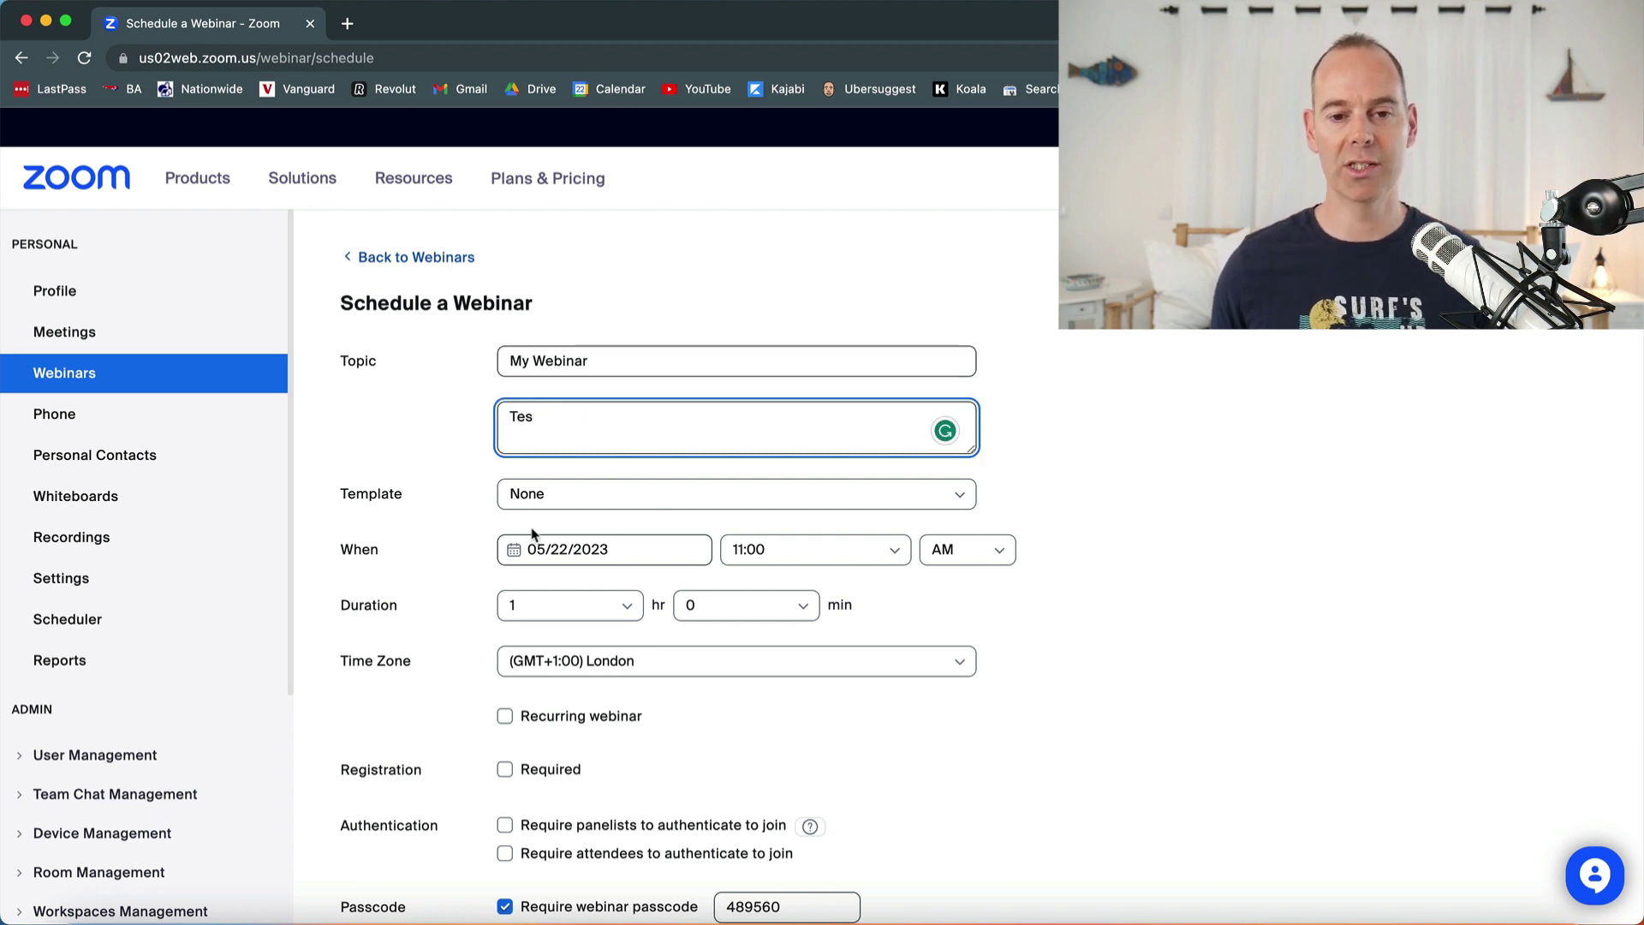
{"action": "left_click", "coordinate": [1066, 483]}
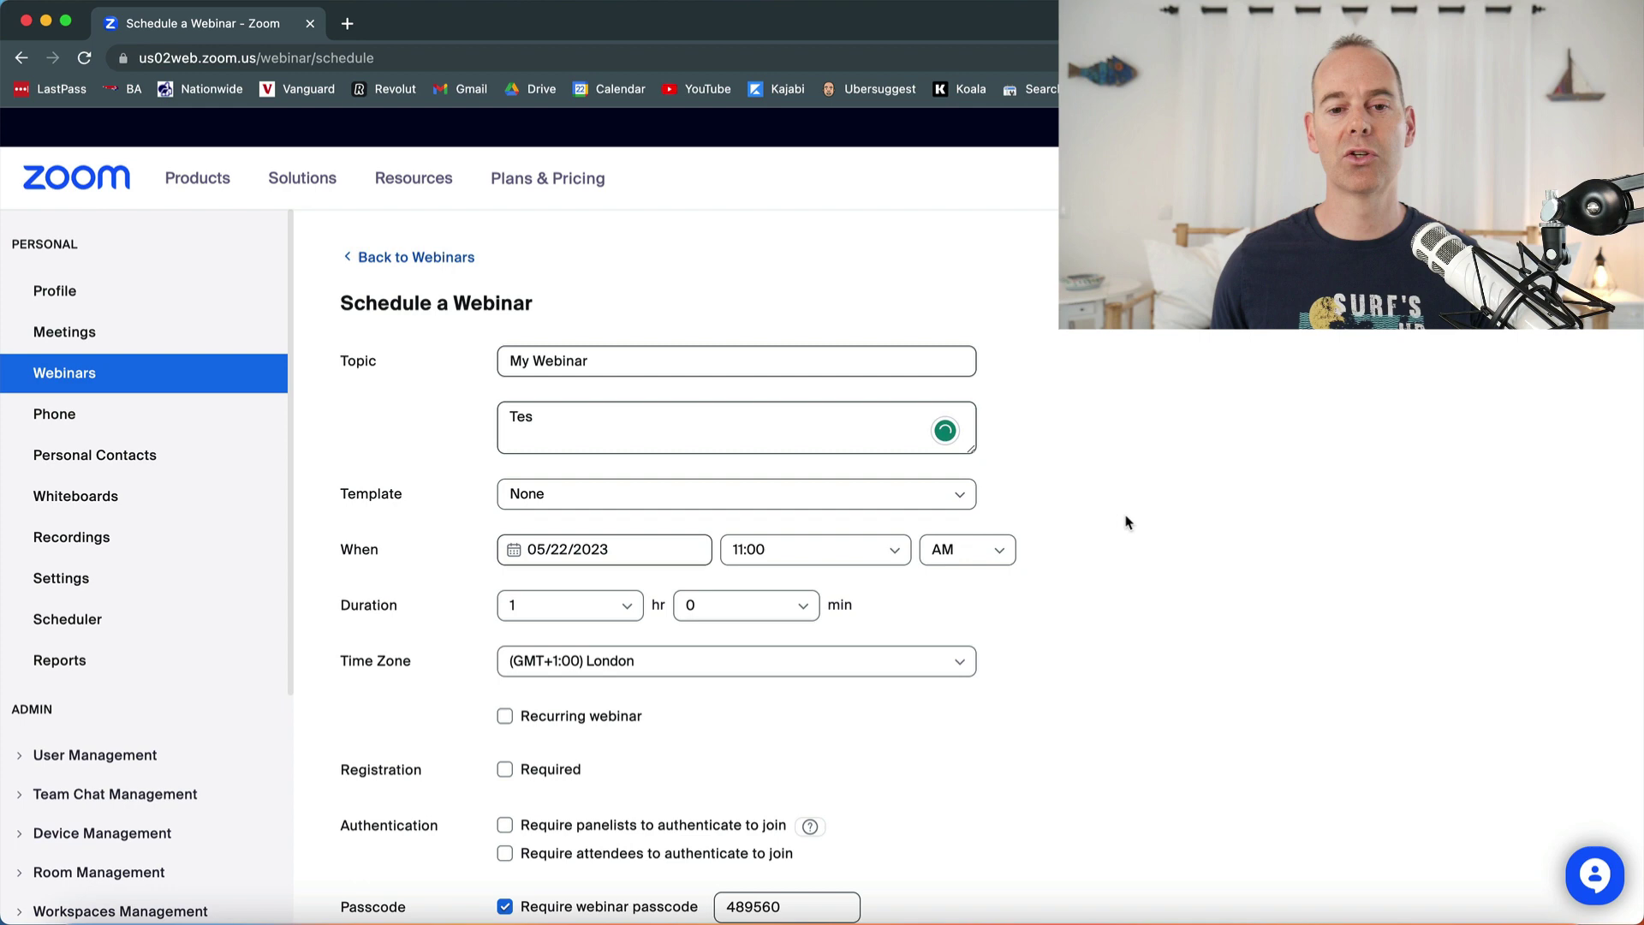
- Check the available webinar templates and keep the webinar without one
{"action": "scroll", "coordinate": [1127, 520], "scroll_direction": "down", "scroll_amount": 1}
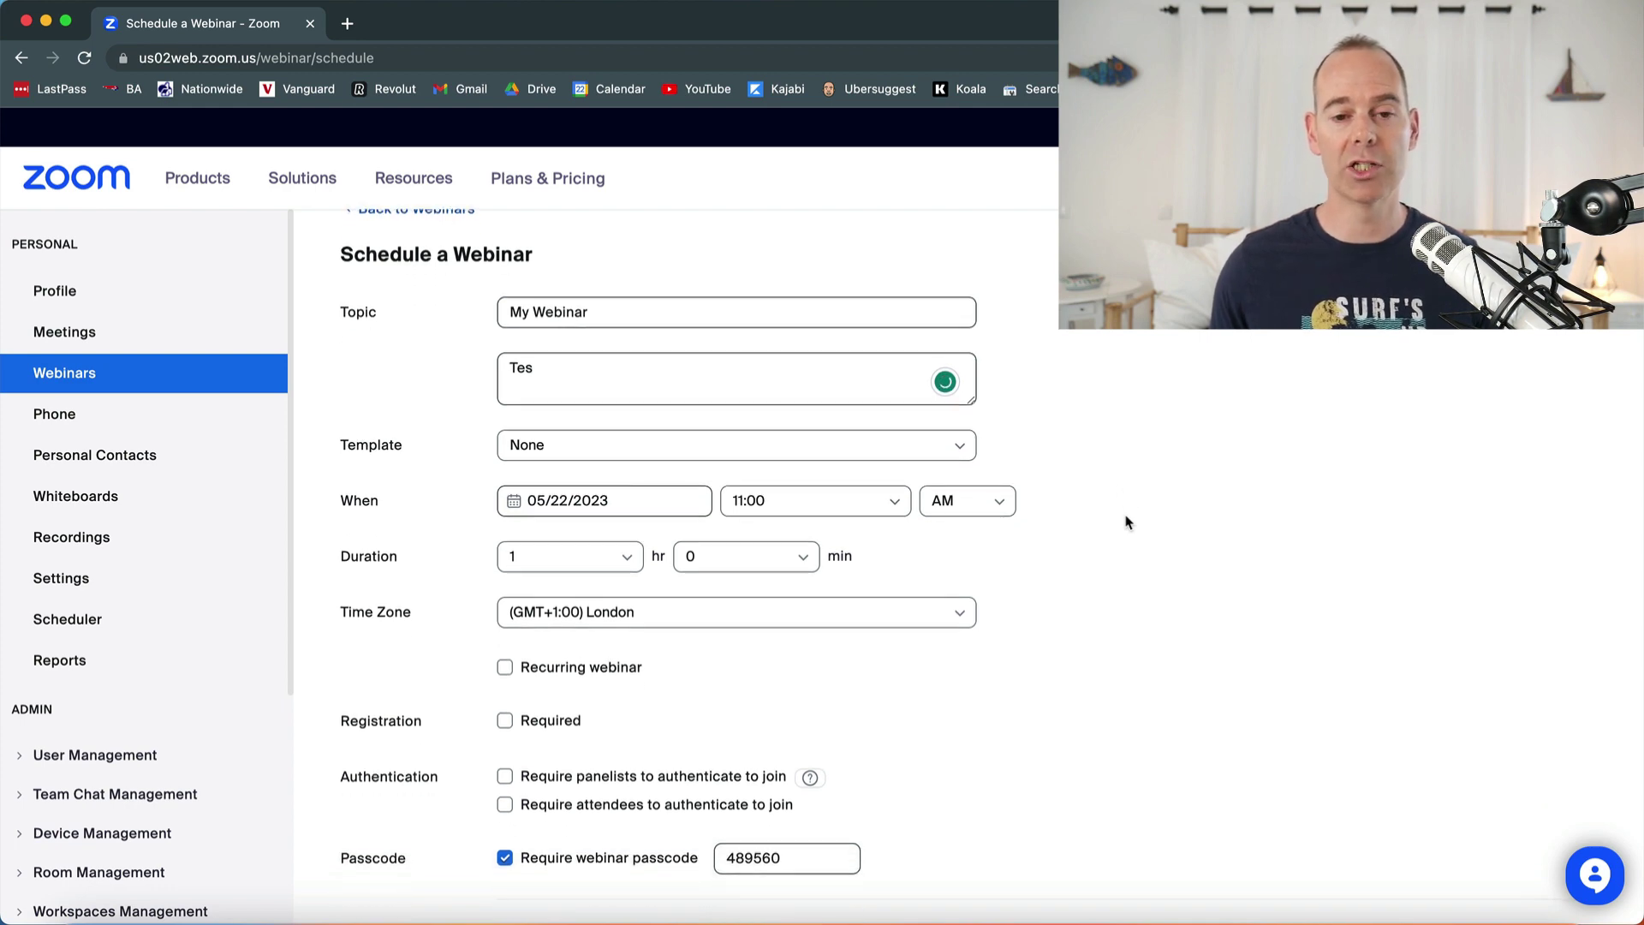
{"action": "scroll", "coordinate": [1127, 521], "scroll_direction": "down", "scroll_amount": 1}
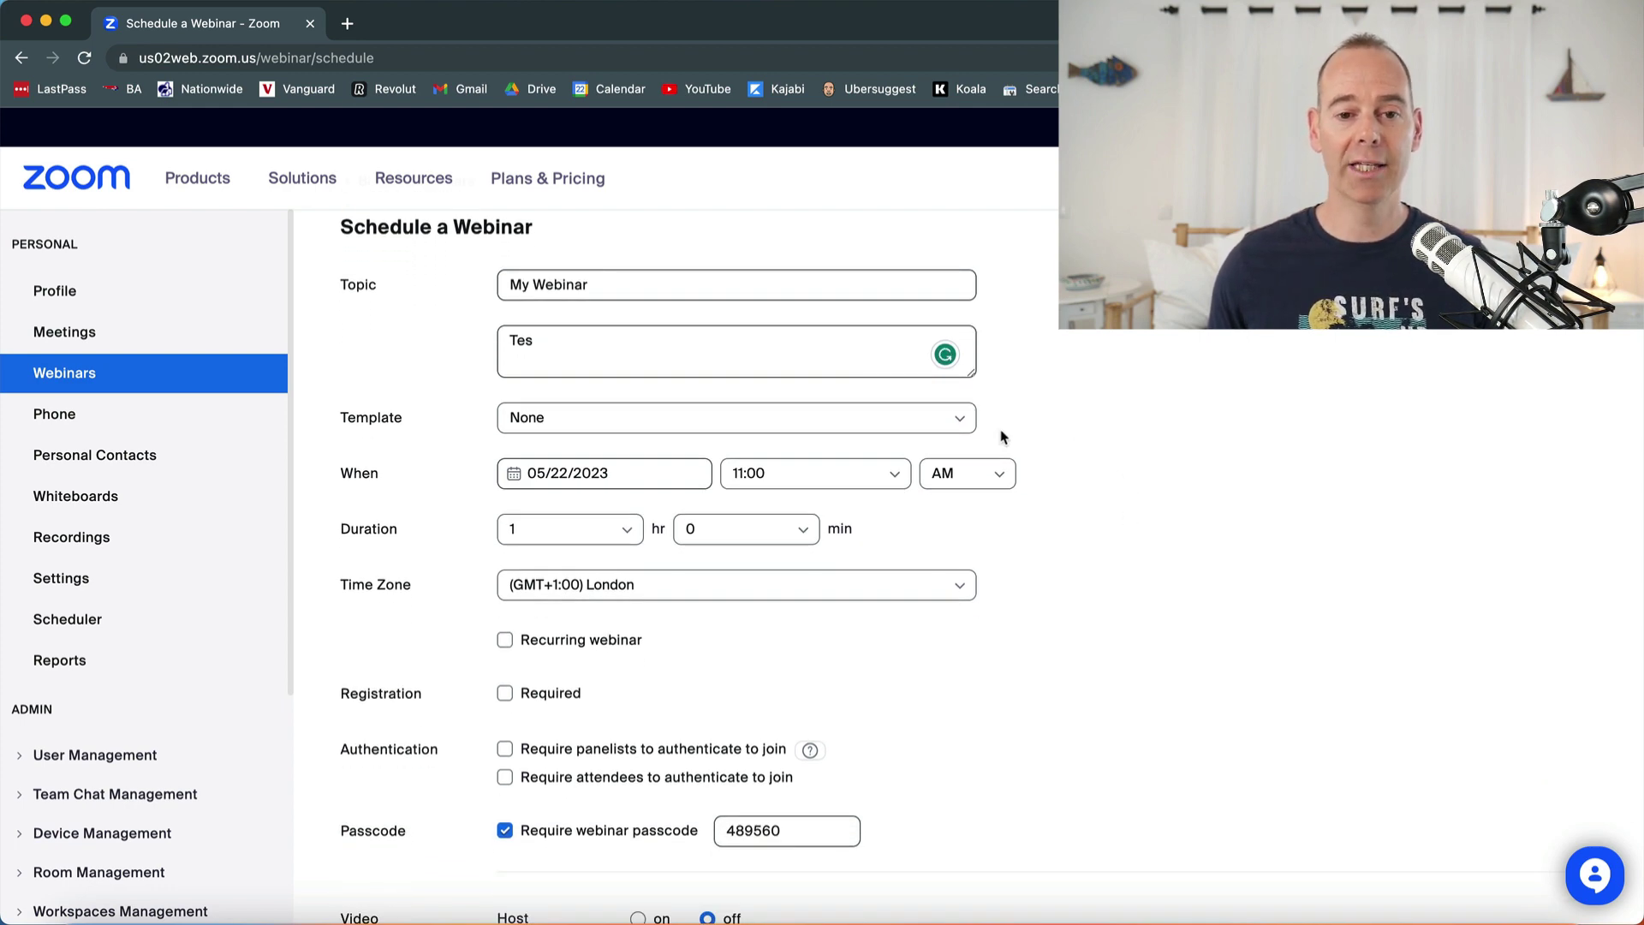
{"action": "left_click", "coordinate": [961, 422]}
{"action": "left_click", "coordinate": [843, 420]}
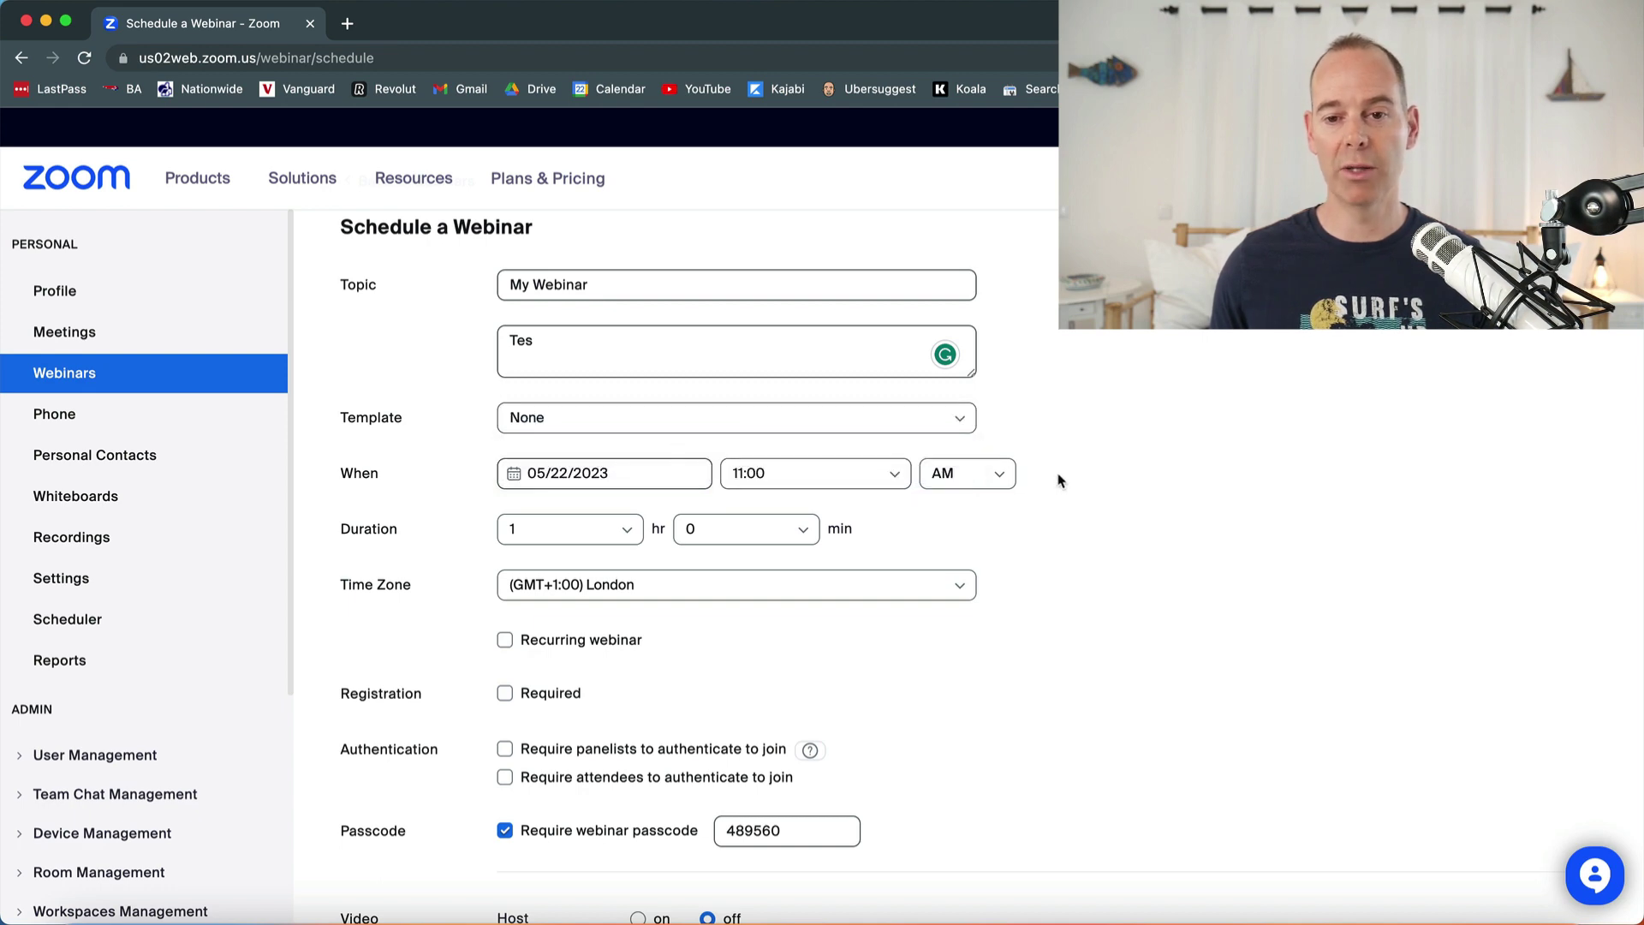
- Set the webinar date to May 30, 2023
{"action": "left_click", "coordinate": [638, 477]}
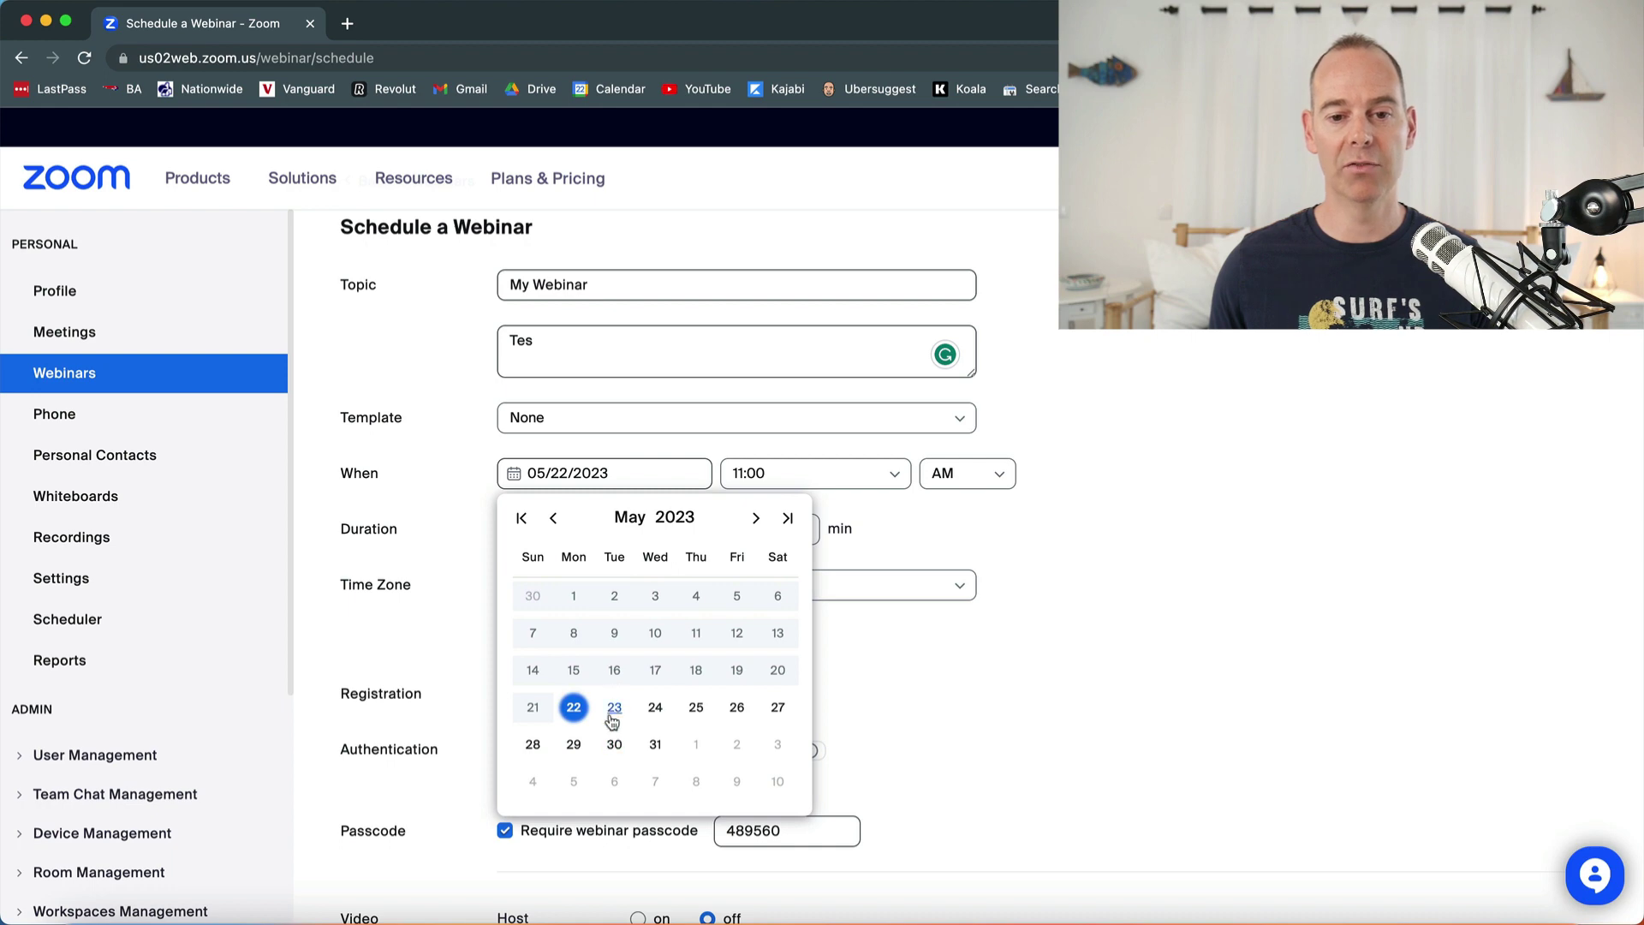
{"action": "left_click", "coordinate": [614, 745]}
{"action": "left_click", "coordinate": [1071, 527]}
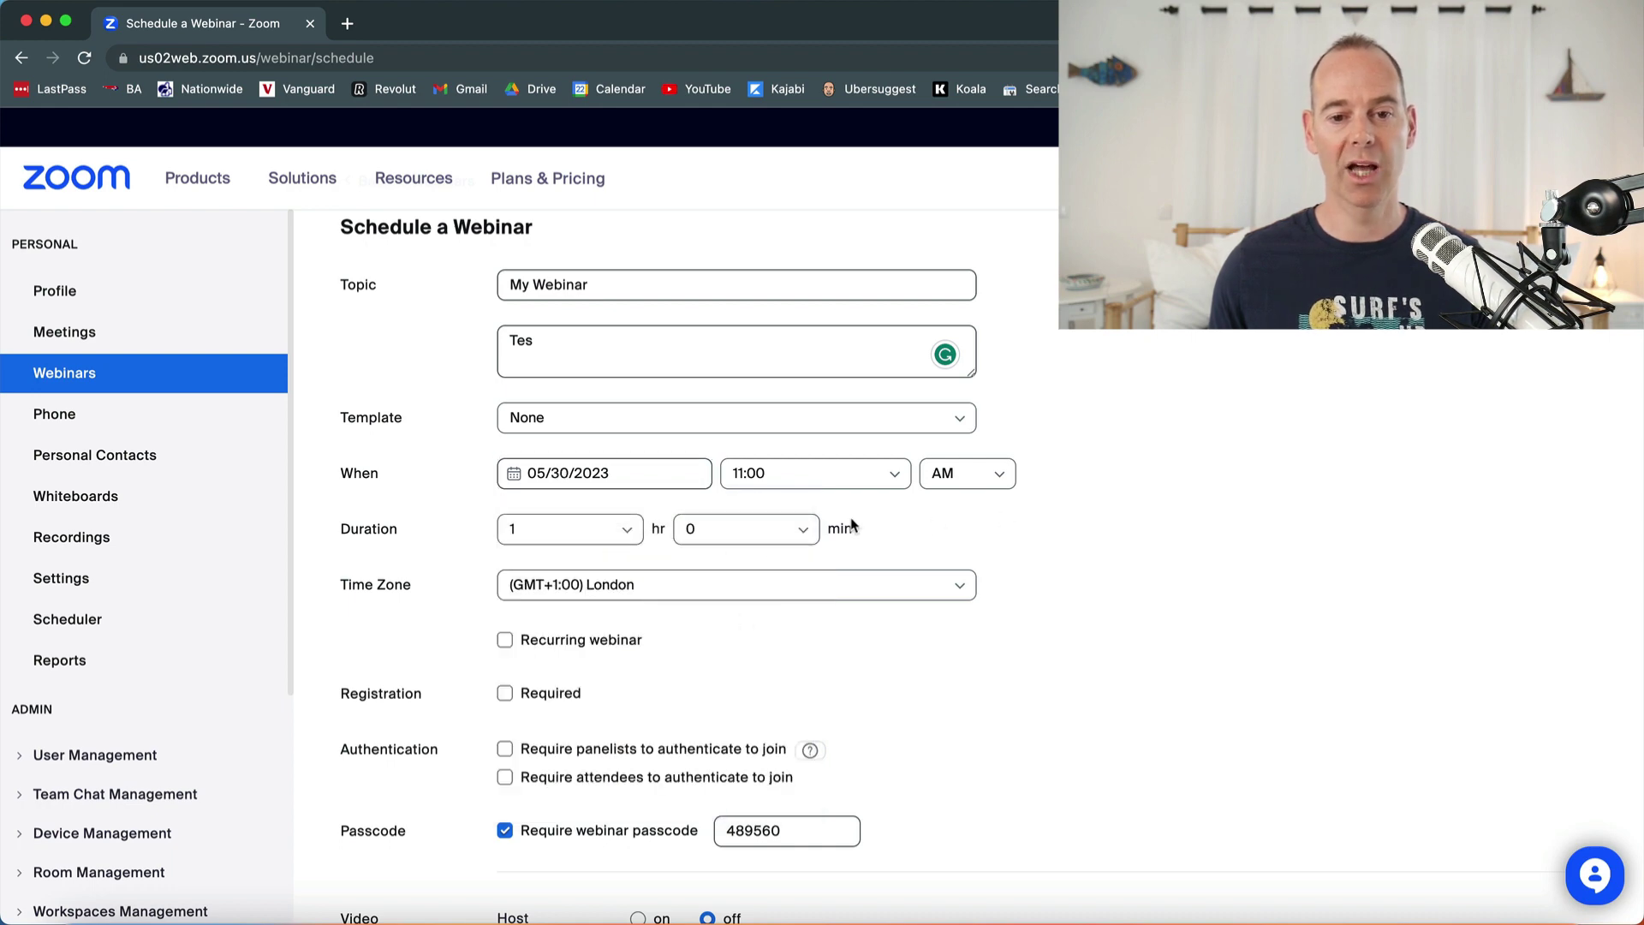
{"action": "scroll", "coordinate": [1066, 599], "scroll_direction": "down", "scroll_amount": 3}
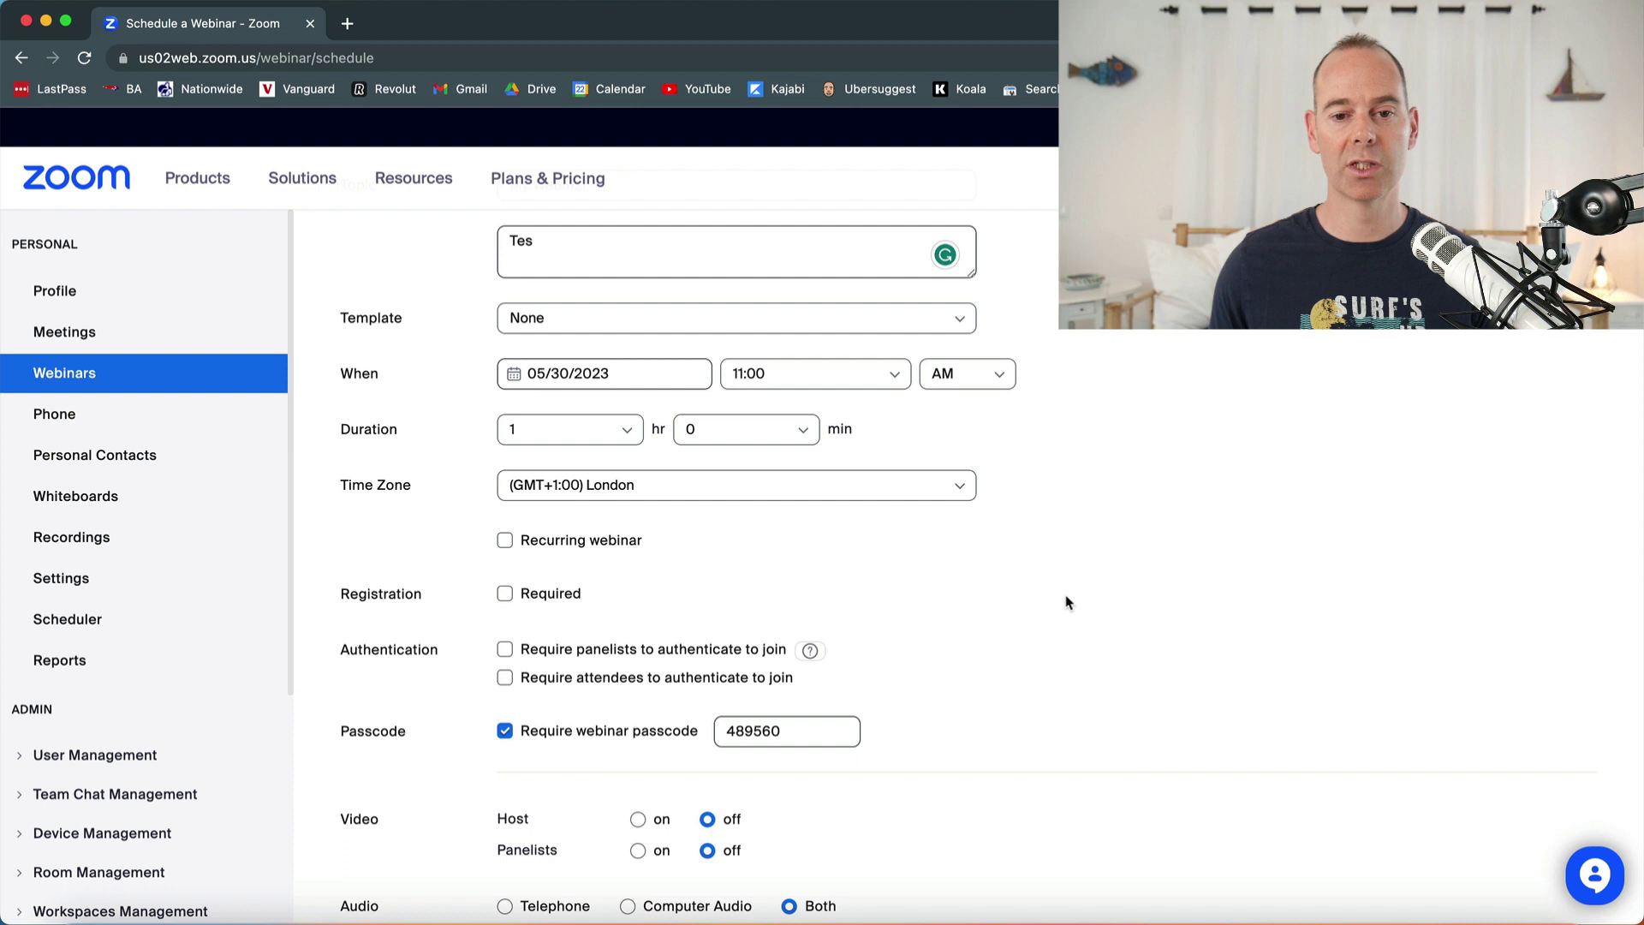
{"action": "scroll", "coordinate": [985, 565], "scroll_direction": "down", "scroll_amount": 2}
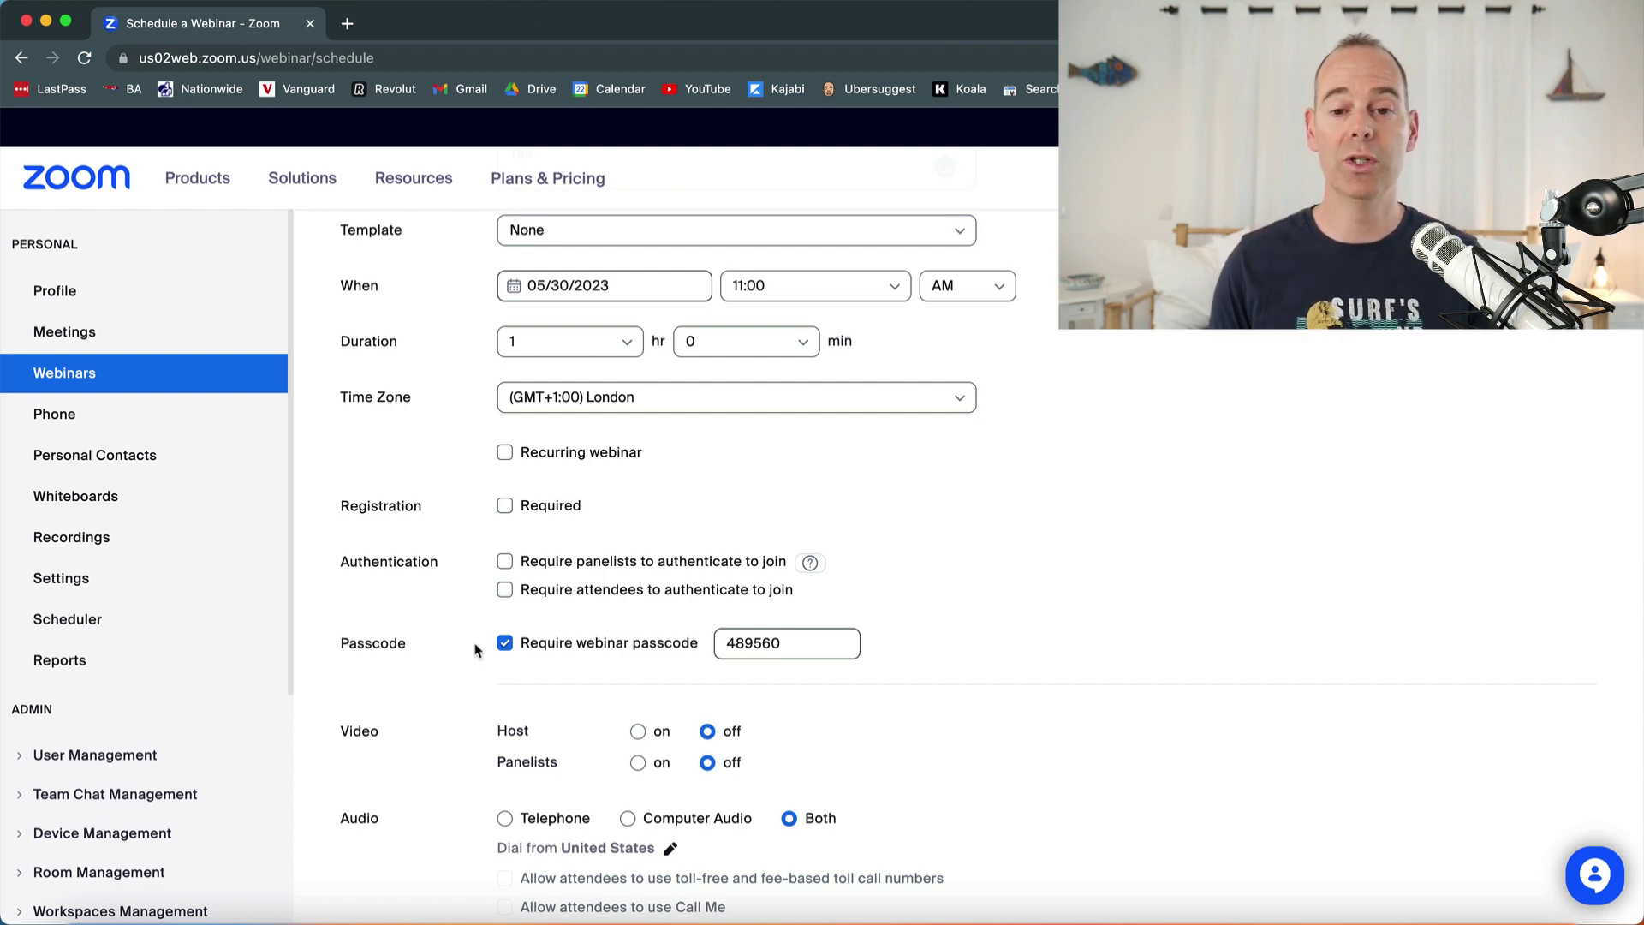
- Require panelist and attendee authentication and turn off the webinar passcode
{"action": "left_click", "coordinate": [799, 638]}
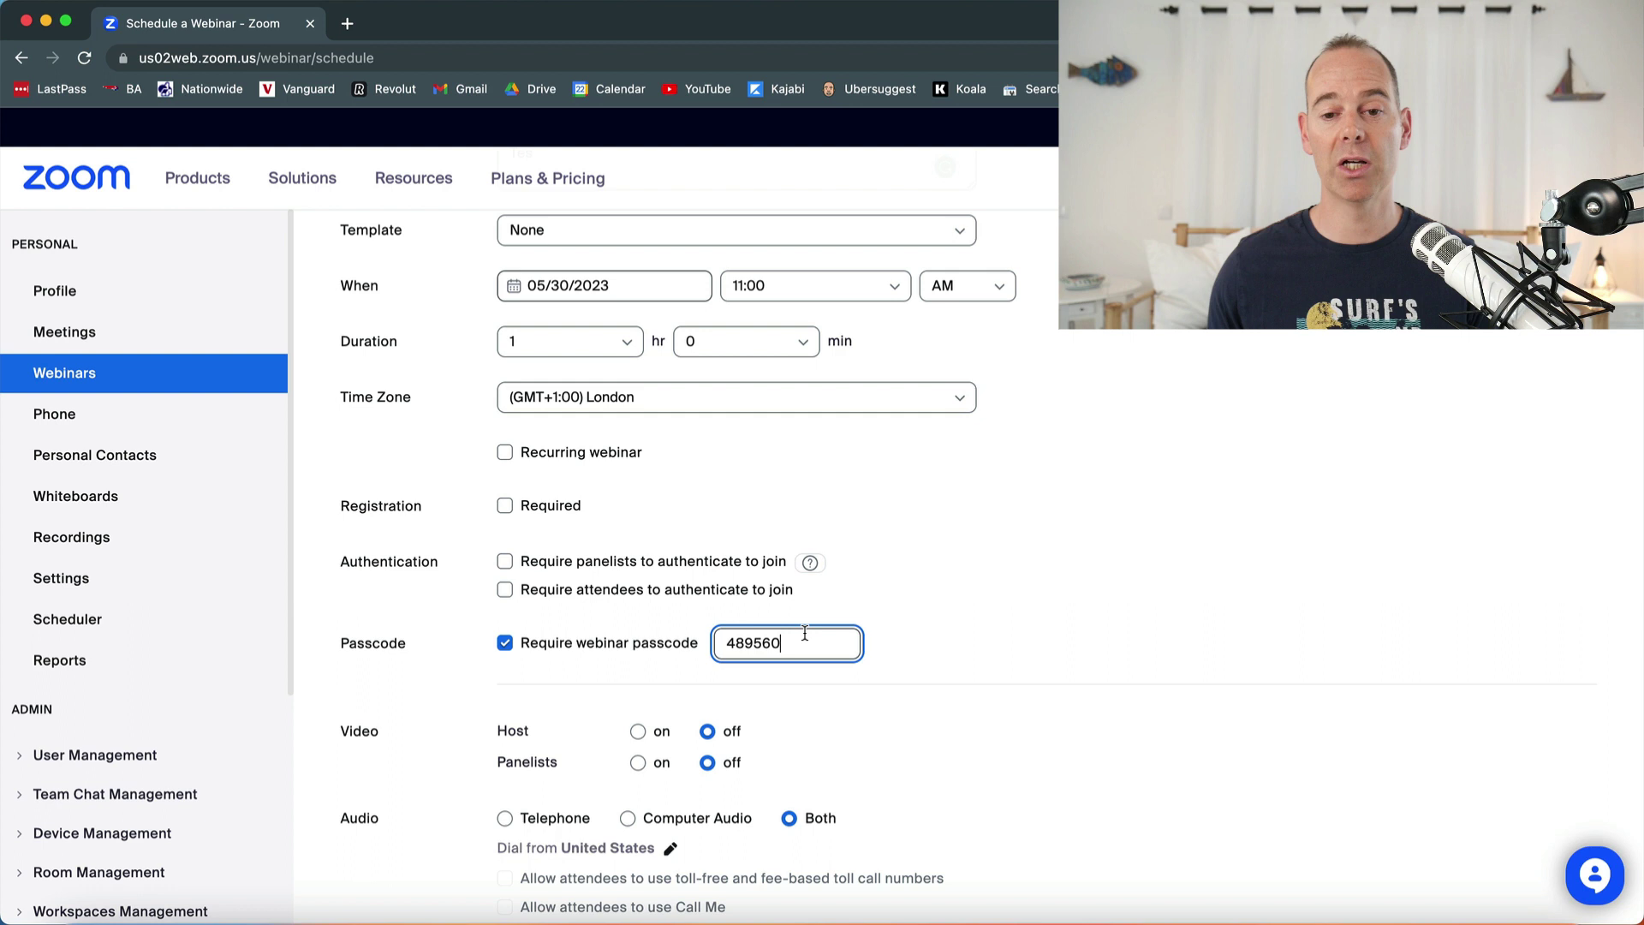
{"action": "left_click", "coordinate": [505, 563]}
{"action": "left_click", "coordinate": [505, 590]}
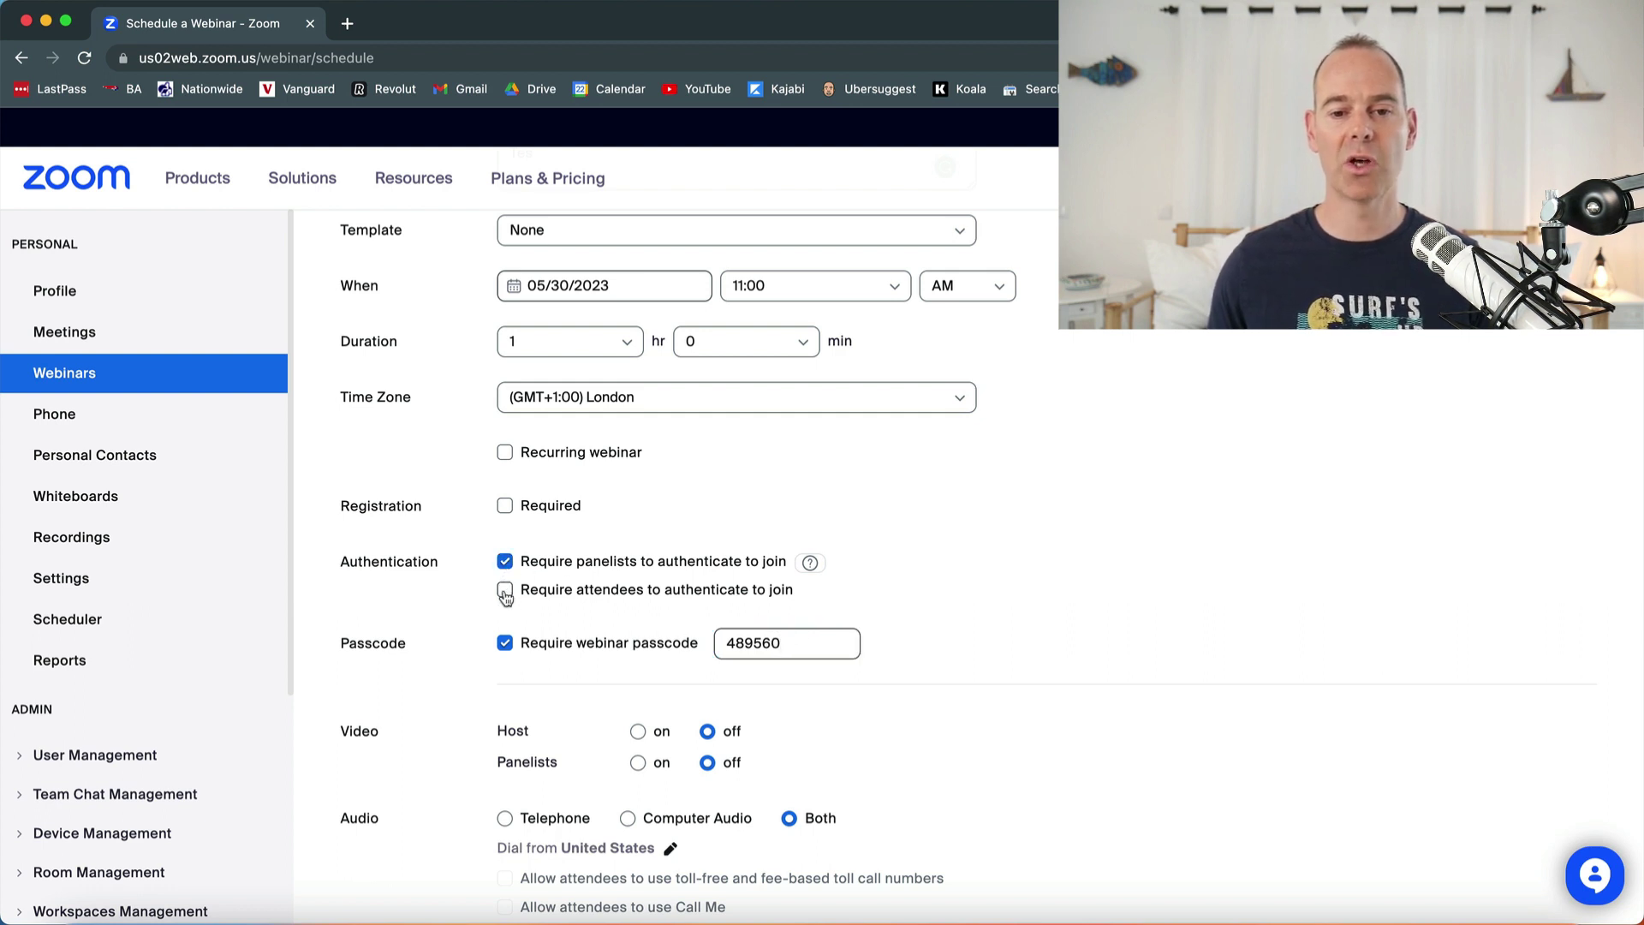
{"action": "left_click", "coordinate": [504, 671]}
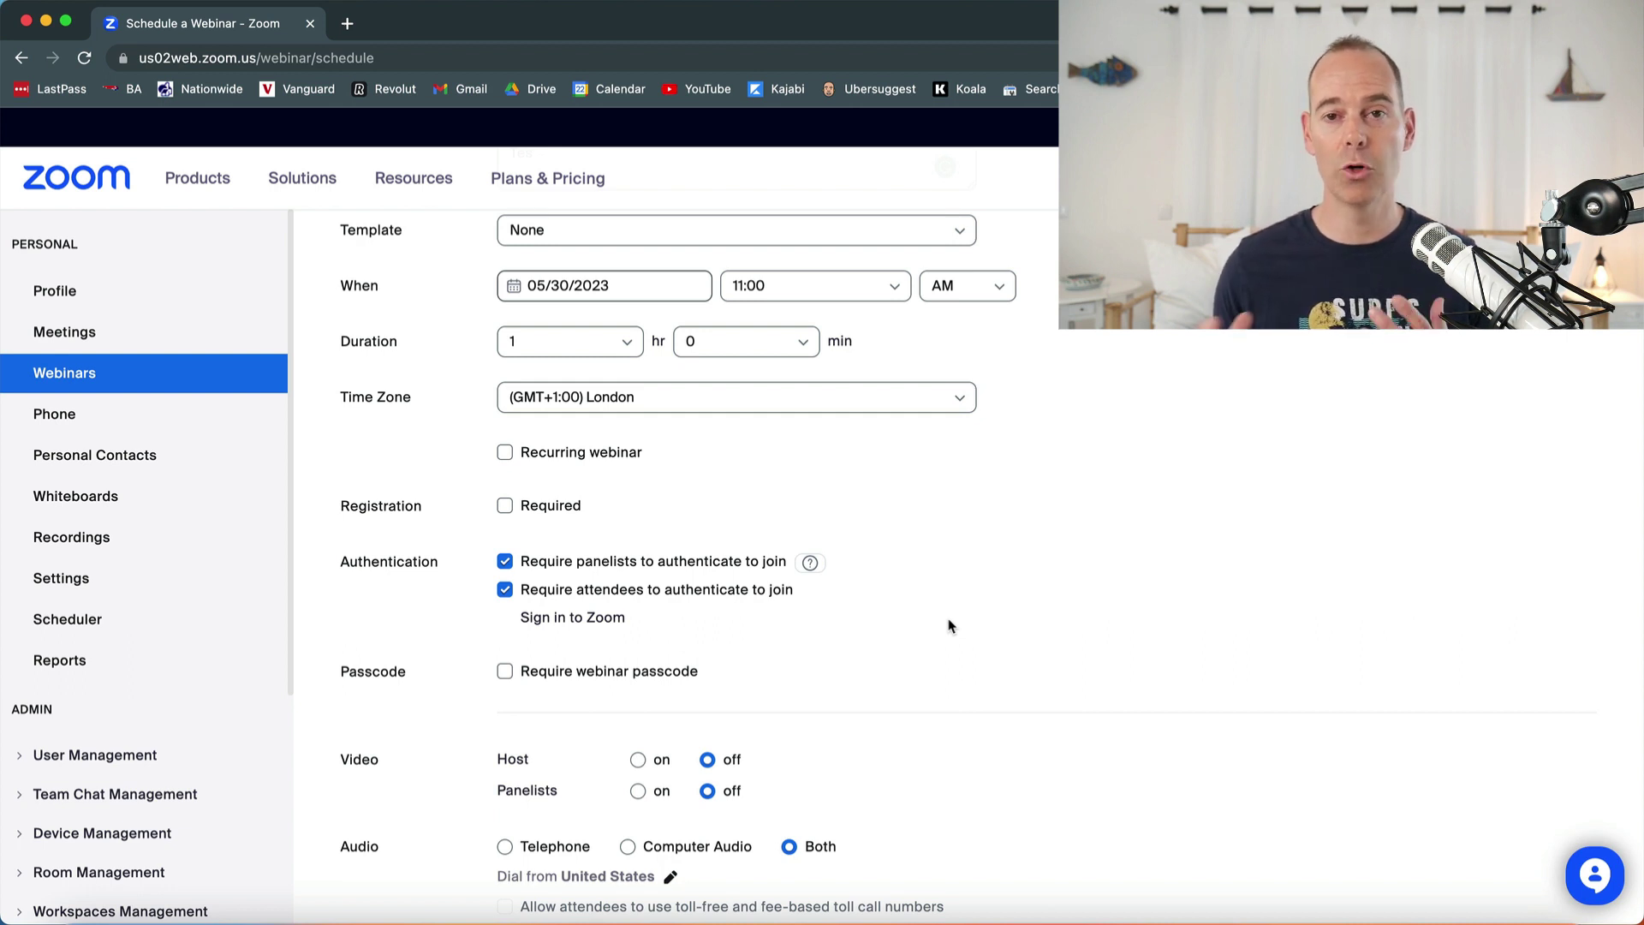
{"action": "scroll", "coordinate": [603, 694], "scroll_direction": "down", "scroll_amount": 1}
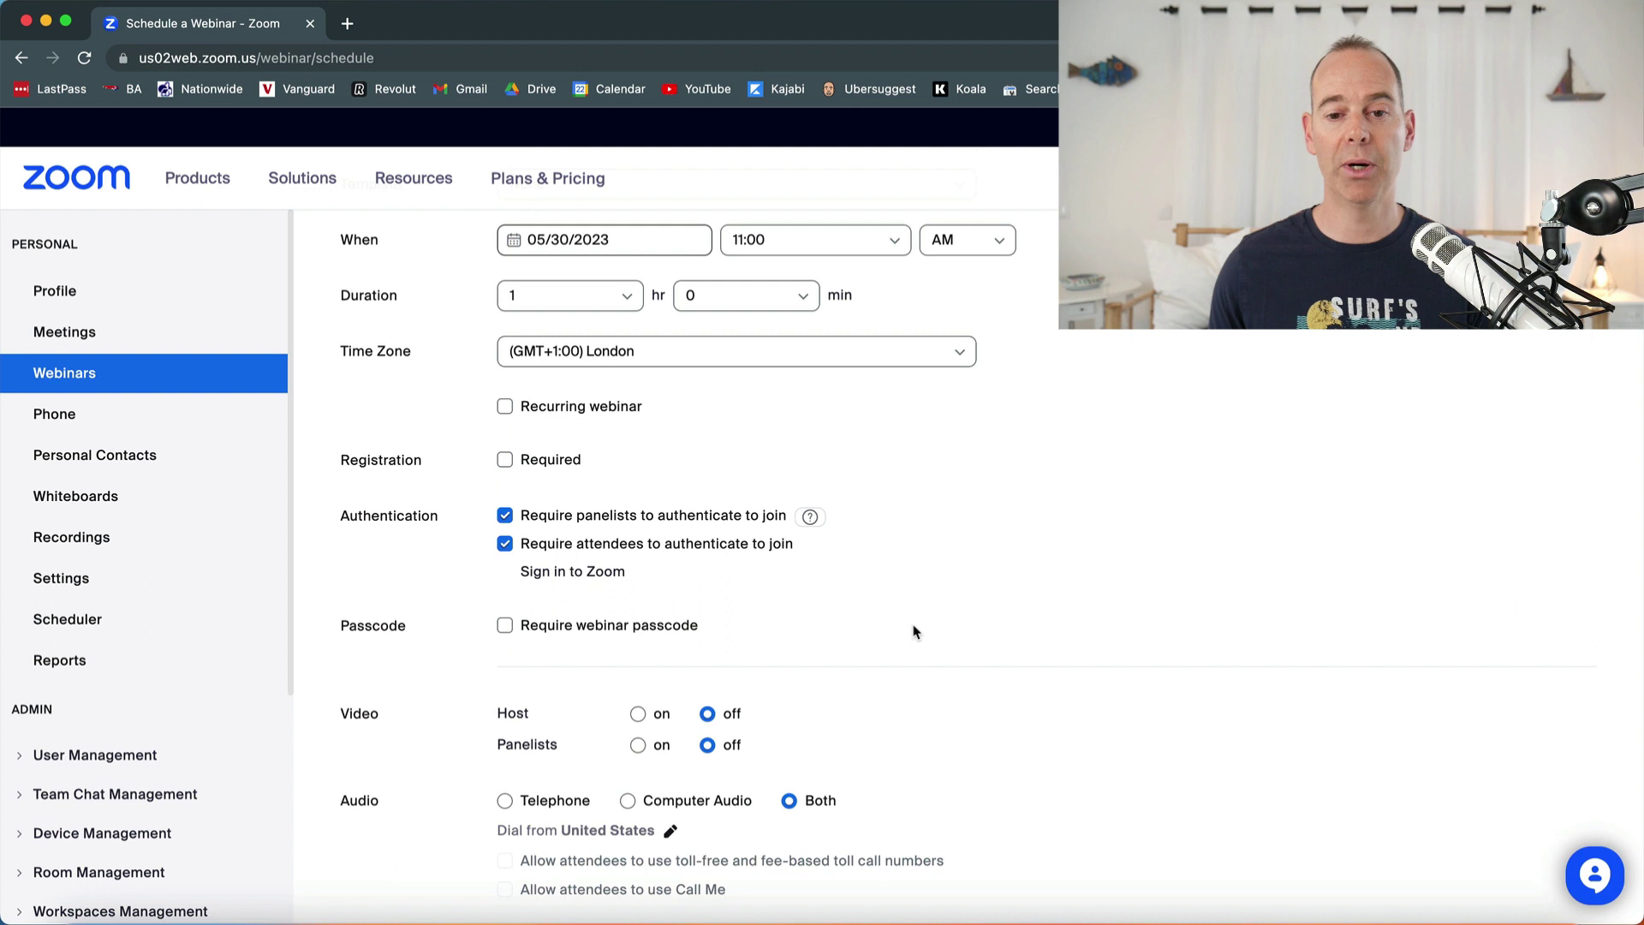
{"action": "scroll", "coordinate": [454, 724], "scroll_direction": "down", "scroll_amount": 2}
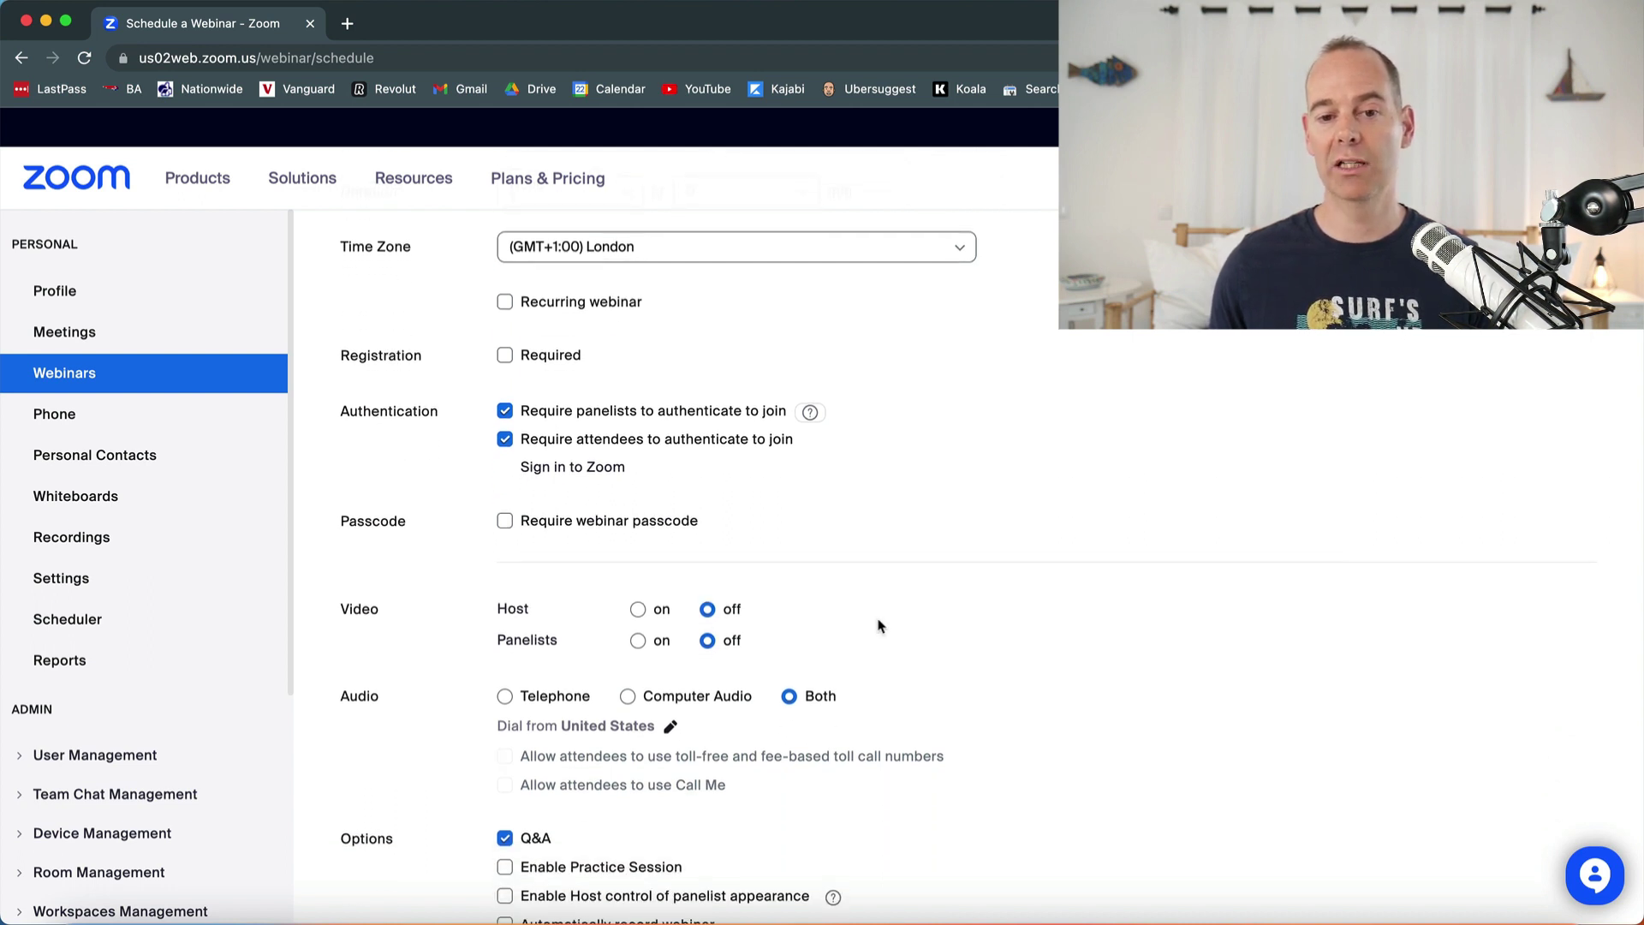
- Enable the webinar practice session and click into the Alternative Hosts field
{"action": "scroll", "coordinate": [941, 650], "scroll_direction": "down", "scroll_amount": 1}
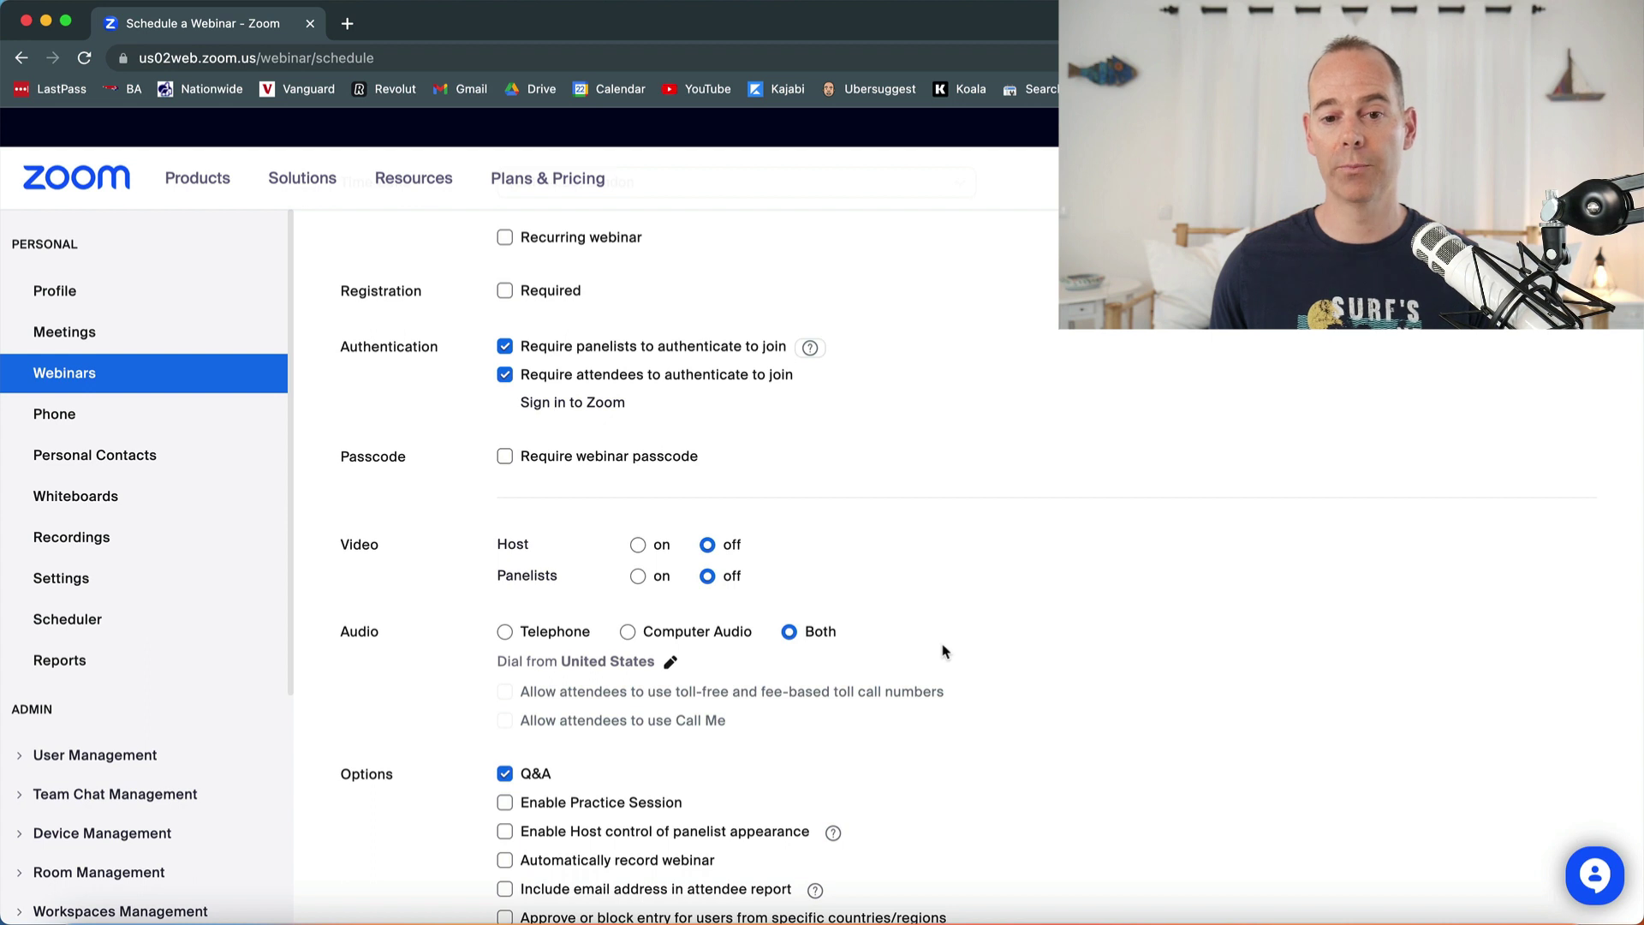
{"action": "scroll", "coordinate": [968, 685], "scroll_direction": "down", "scroll_amount": 2}
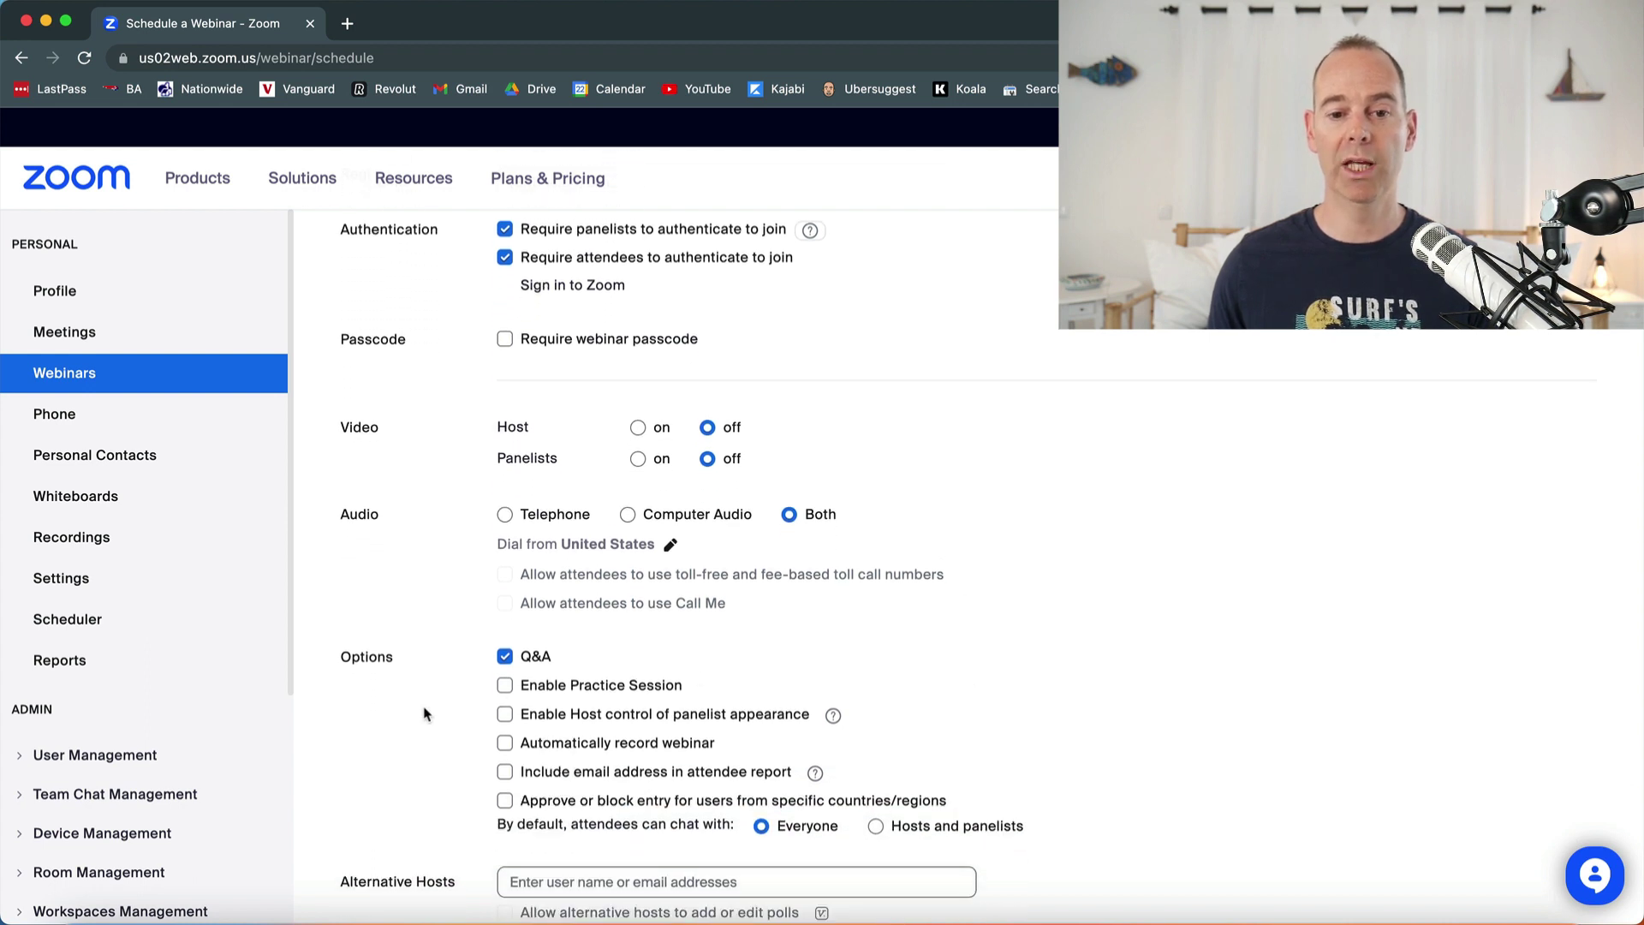
{"action": "scroll", "coordinate": [427, 698], "scroll_direction": "down", "scroll_amount": 1}
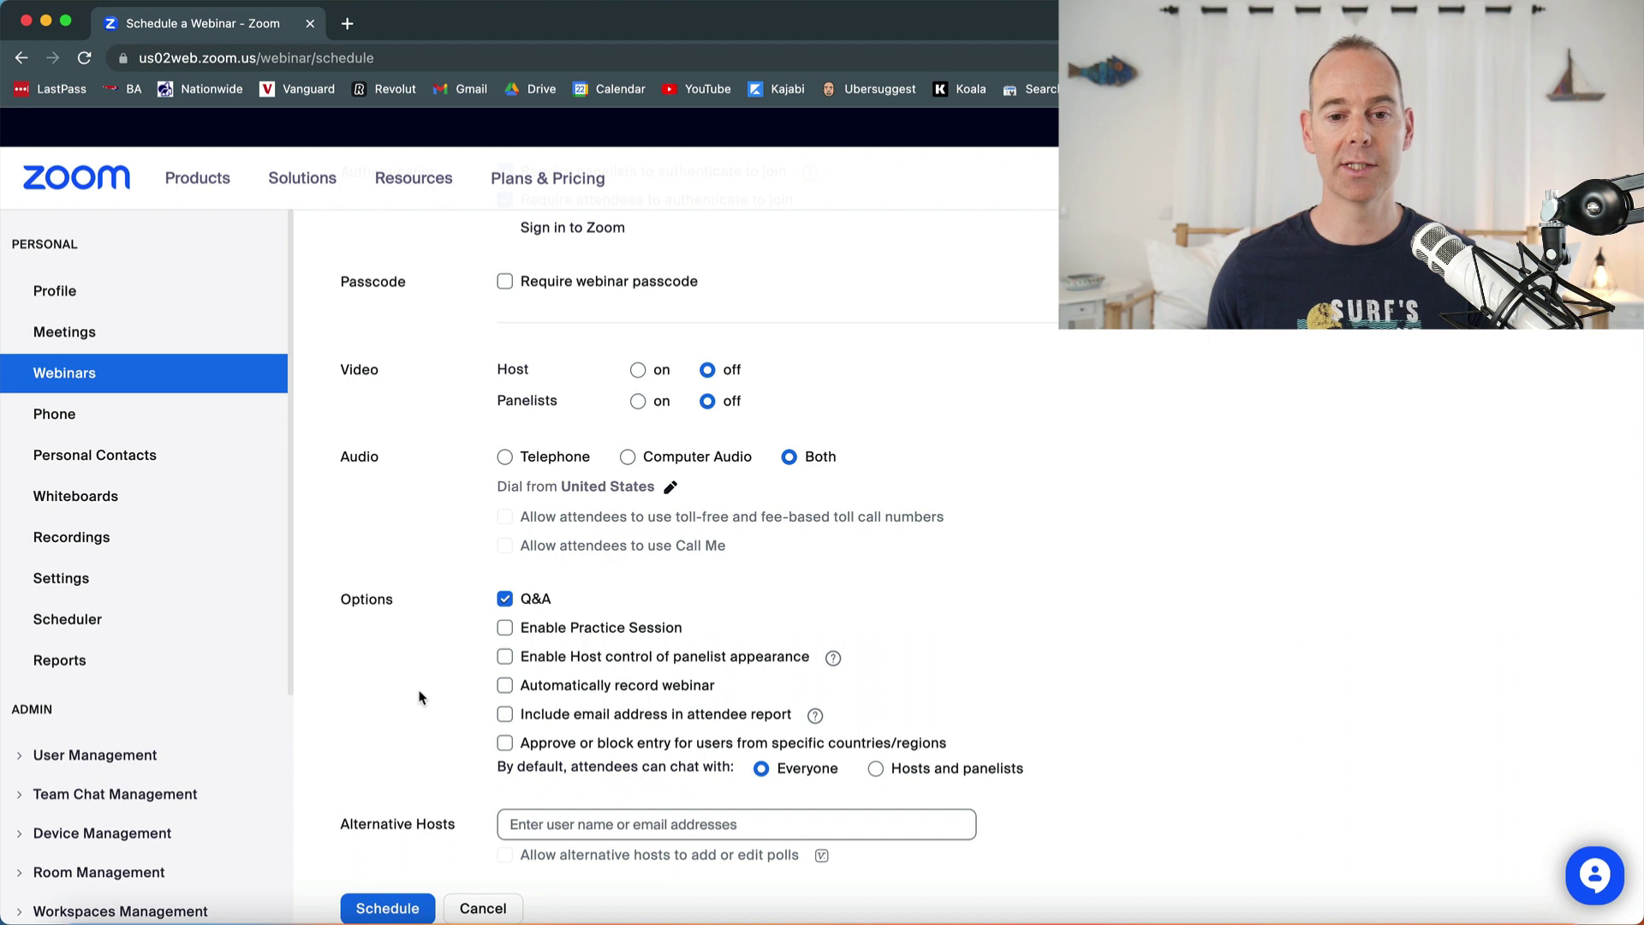
{"action": "scroll", "coordinate": [422, 700], "scroll_direction": "down", "scroll_amount": 1}
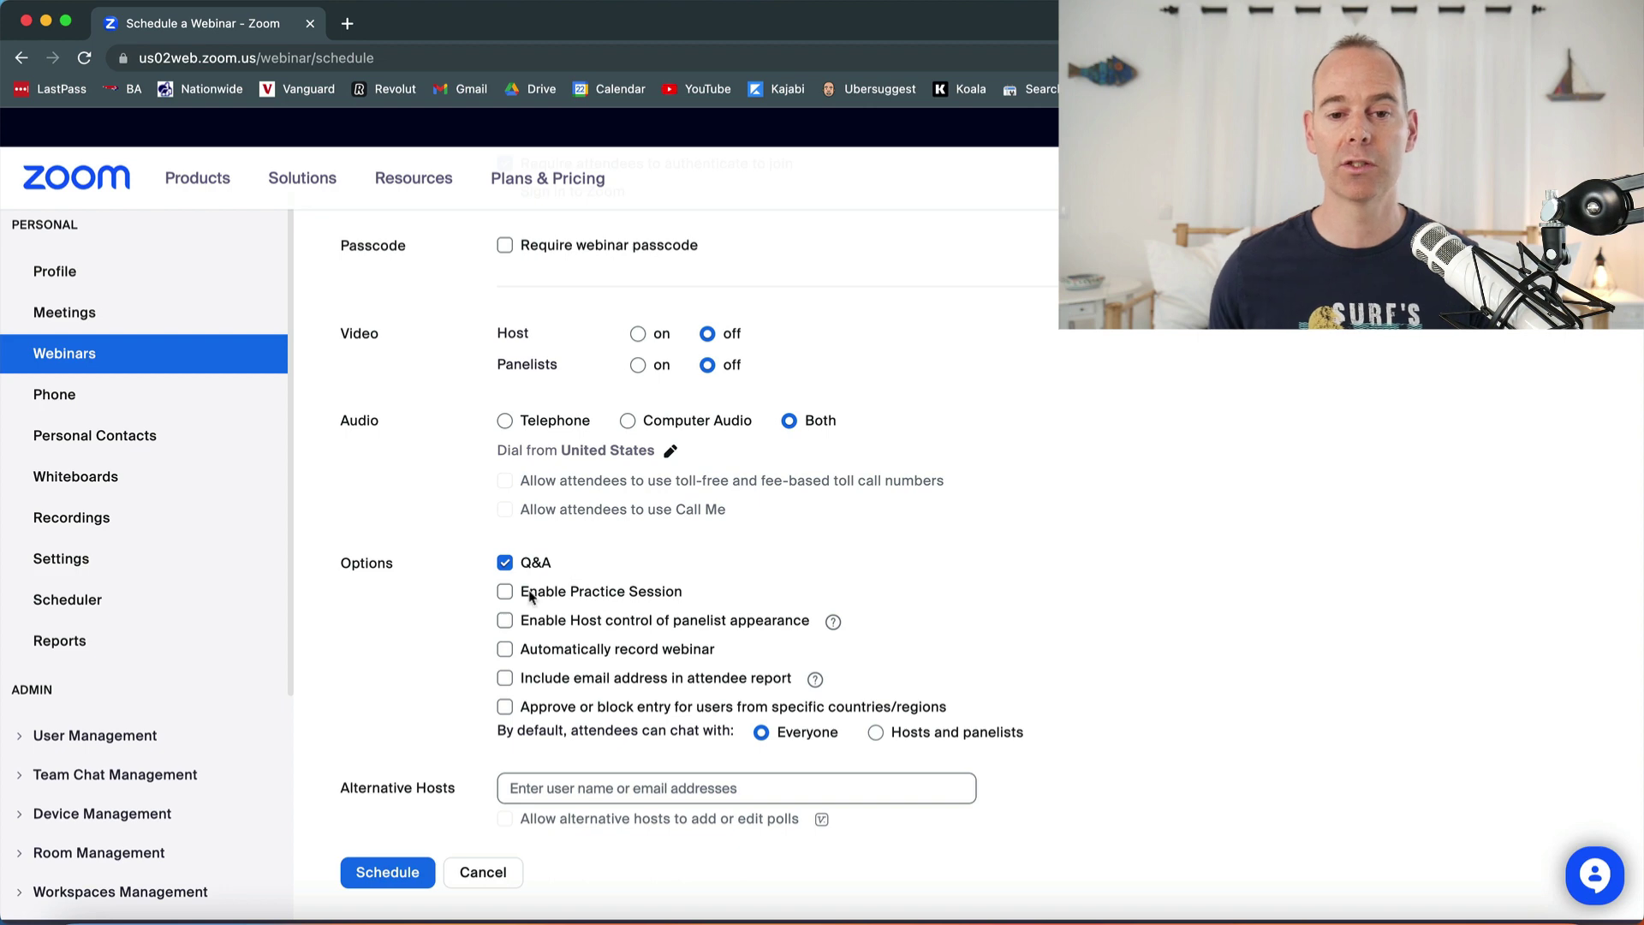
{"action": "left_click", "coordinate": [504, 592]}
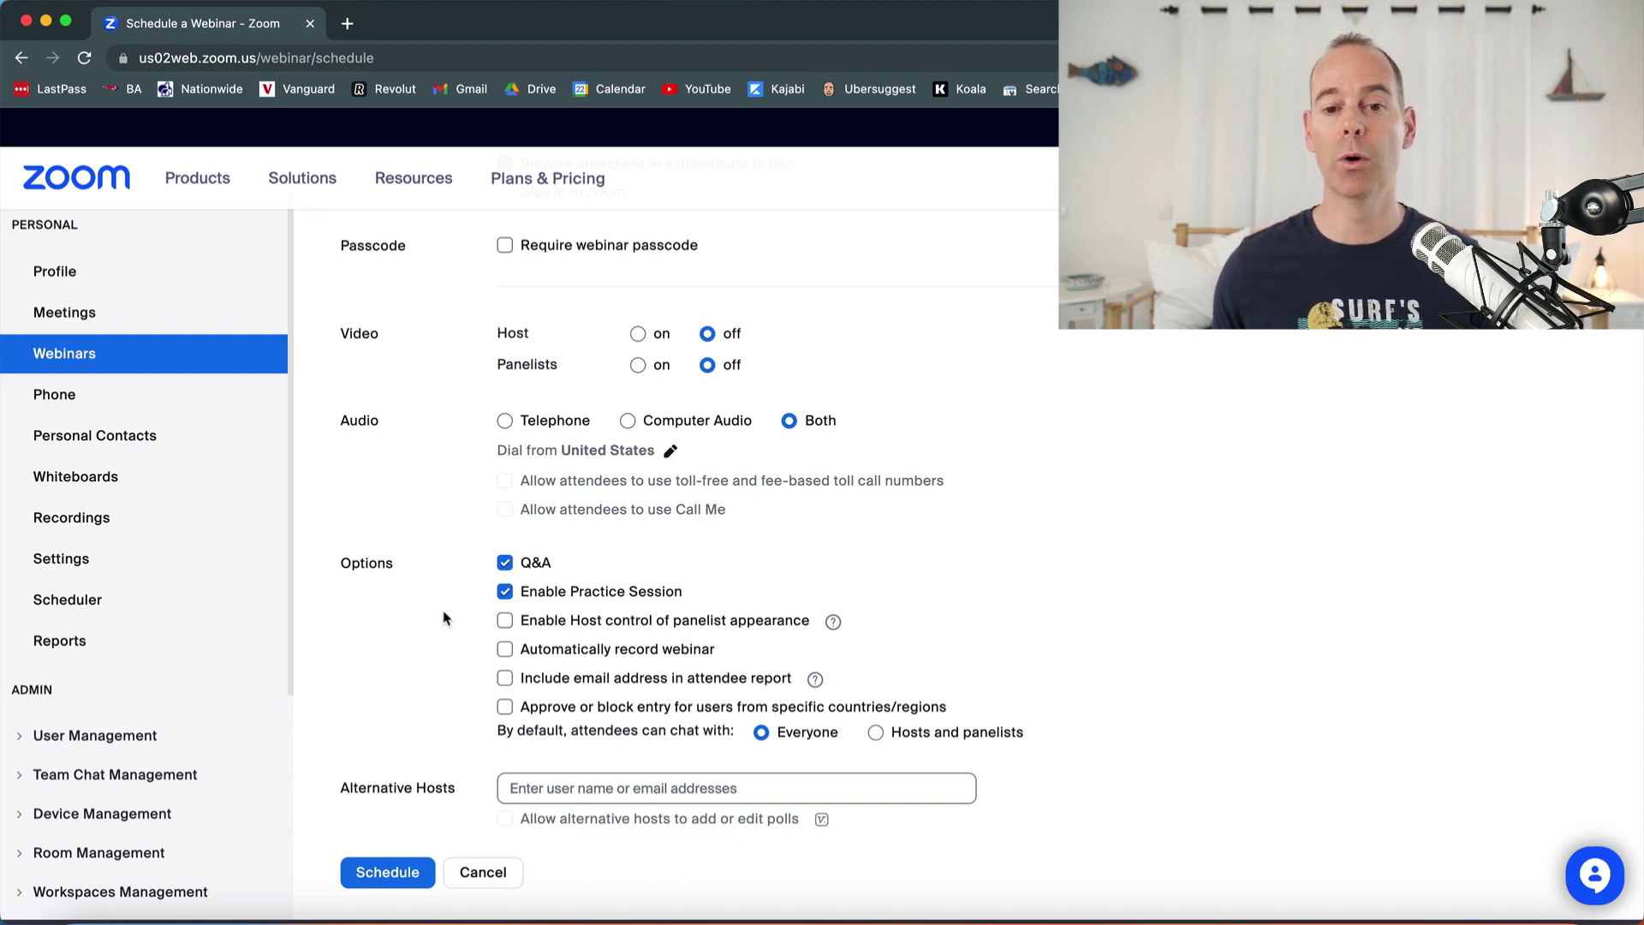
{"action": "scroll", "coordinate": [437, 668], "scroll_direction": "down", "scroll_amount": 2}
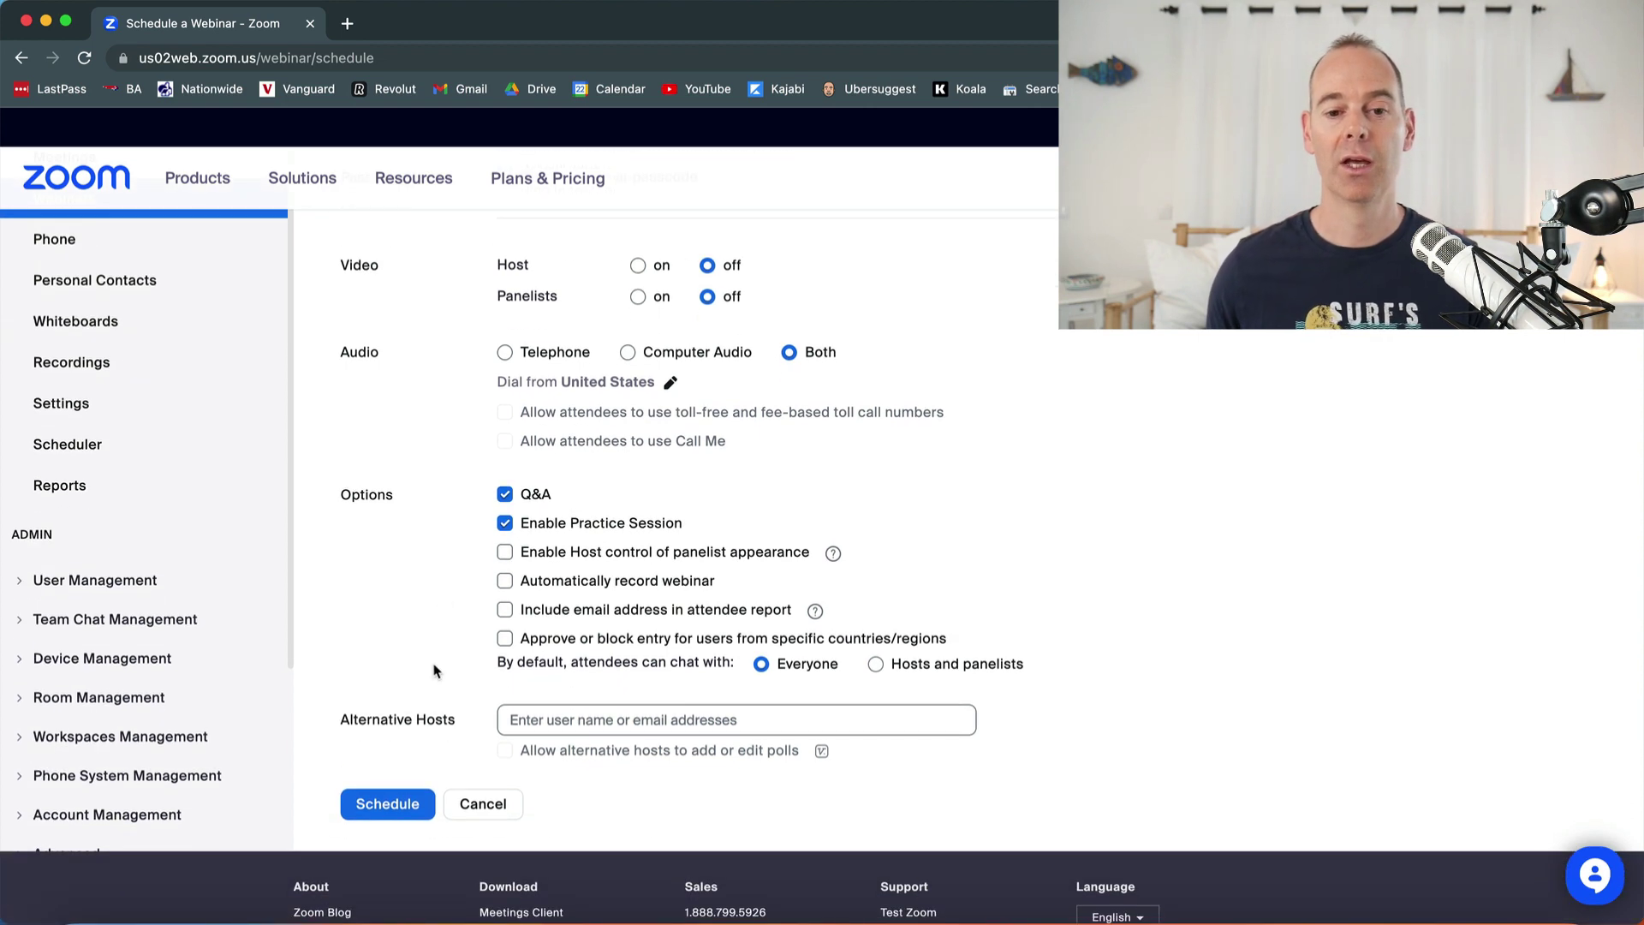
{"action": "left_click", "coordinate": [561, 722]}
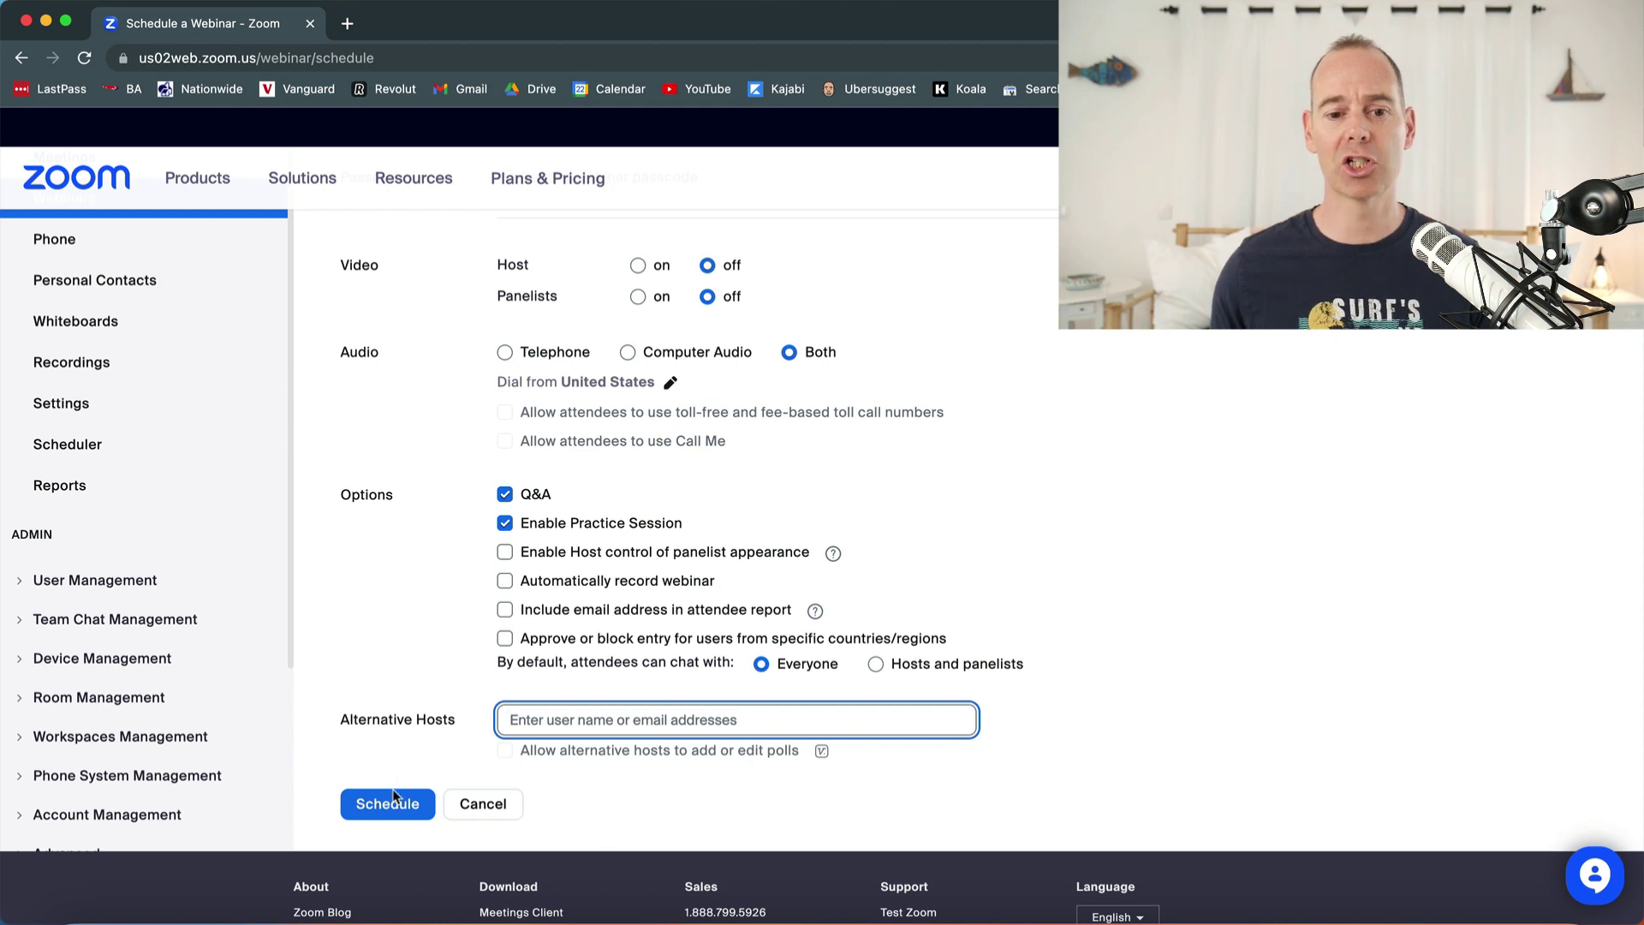
{"action": "scroll", "coordinate": [455, 738], "scroll_direction": "down", "scroll_amount": 1}
{"action": "scroll", "coordinate": [454, 741], "scroll_direction": "down", "scroll_amount": 3}
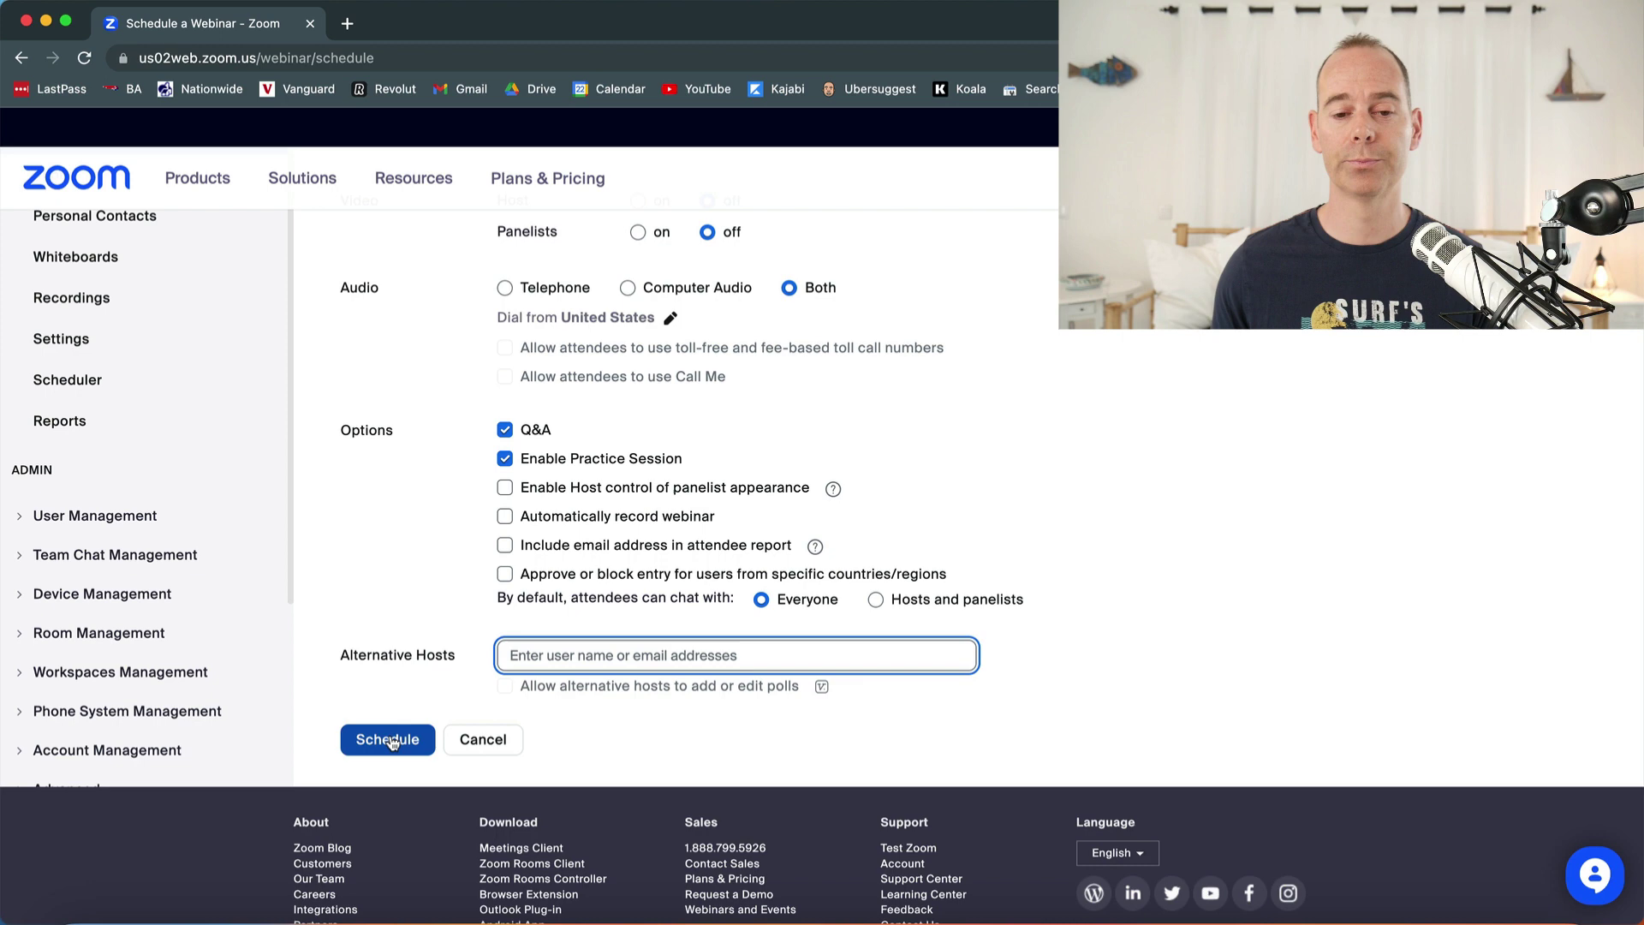
- Schedule the webinar and review its join link and 500-attendee size
{"action": "left_click", "coordinate": [393, 741]}
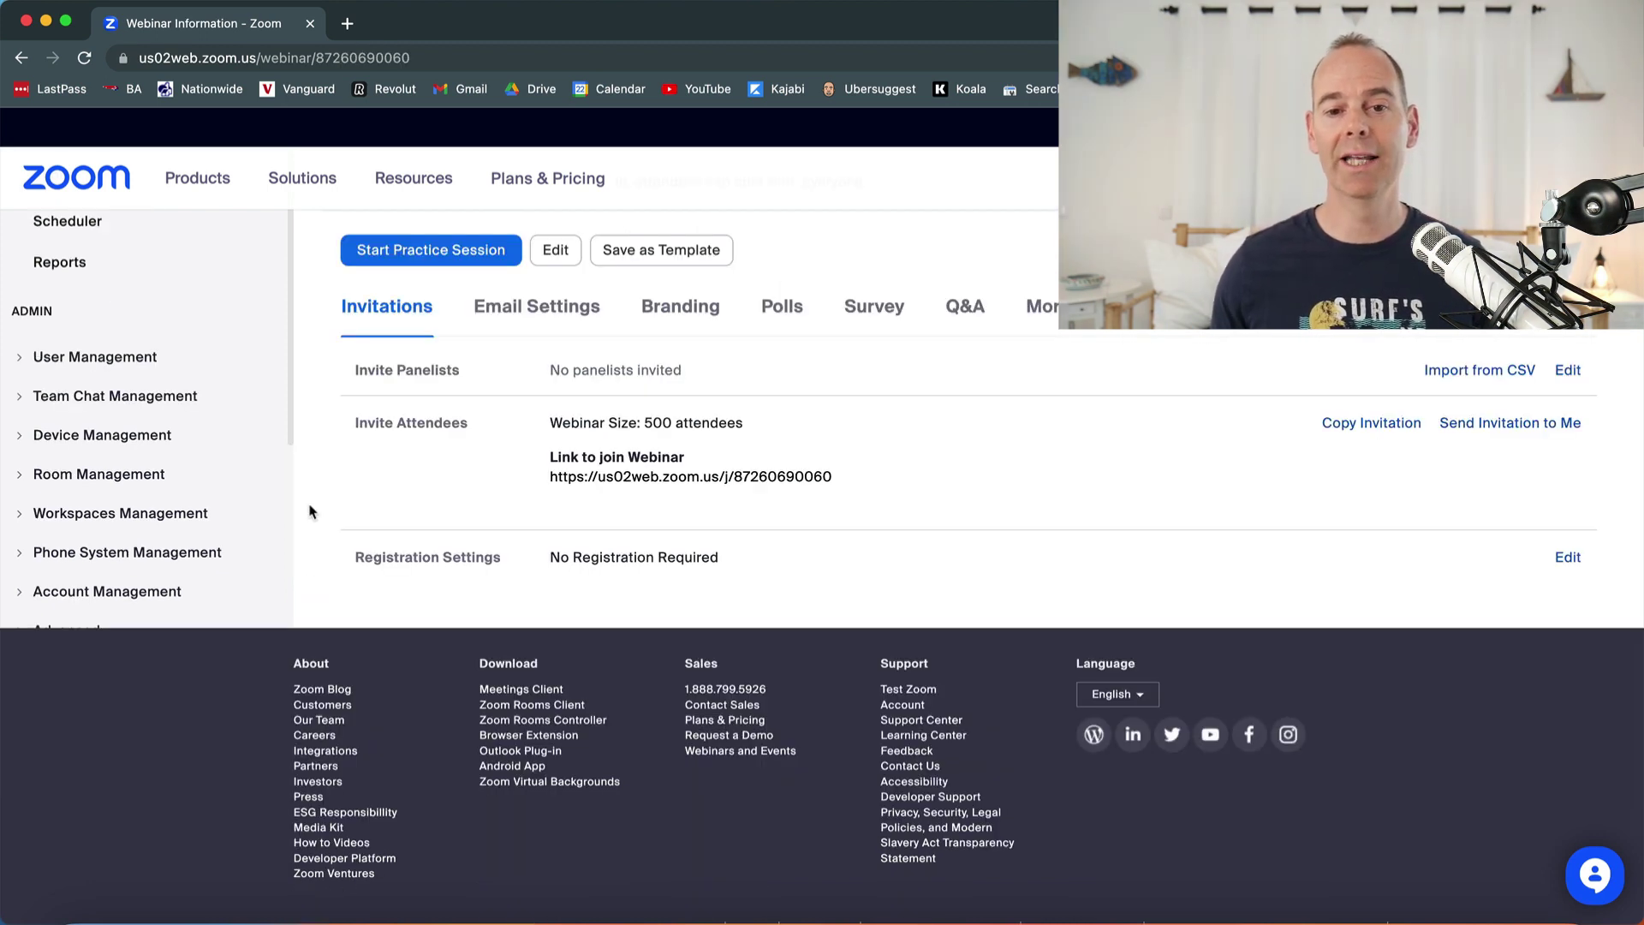
{"action": "mouse_move", "coordinate": [849, 490]}
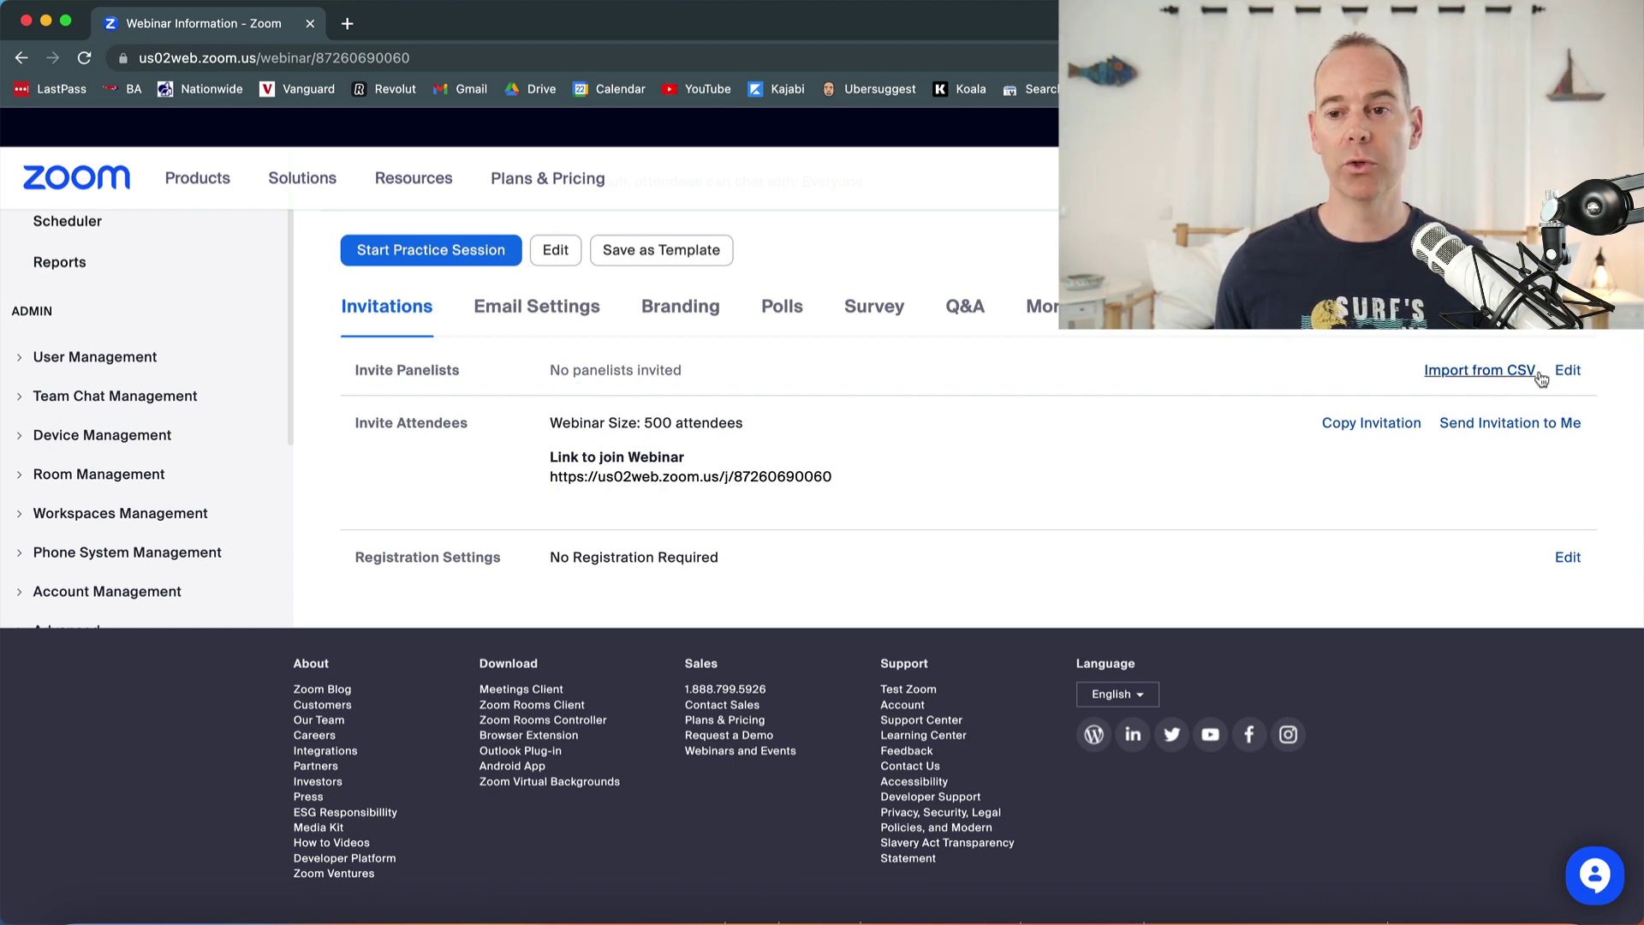
- Open the panelist invitation dialog and look at its Name and Email fields
{"action": "left_click", "coordinate": [1569, 370]}
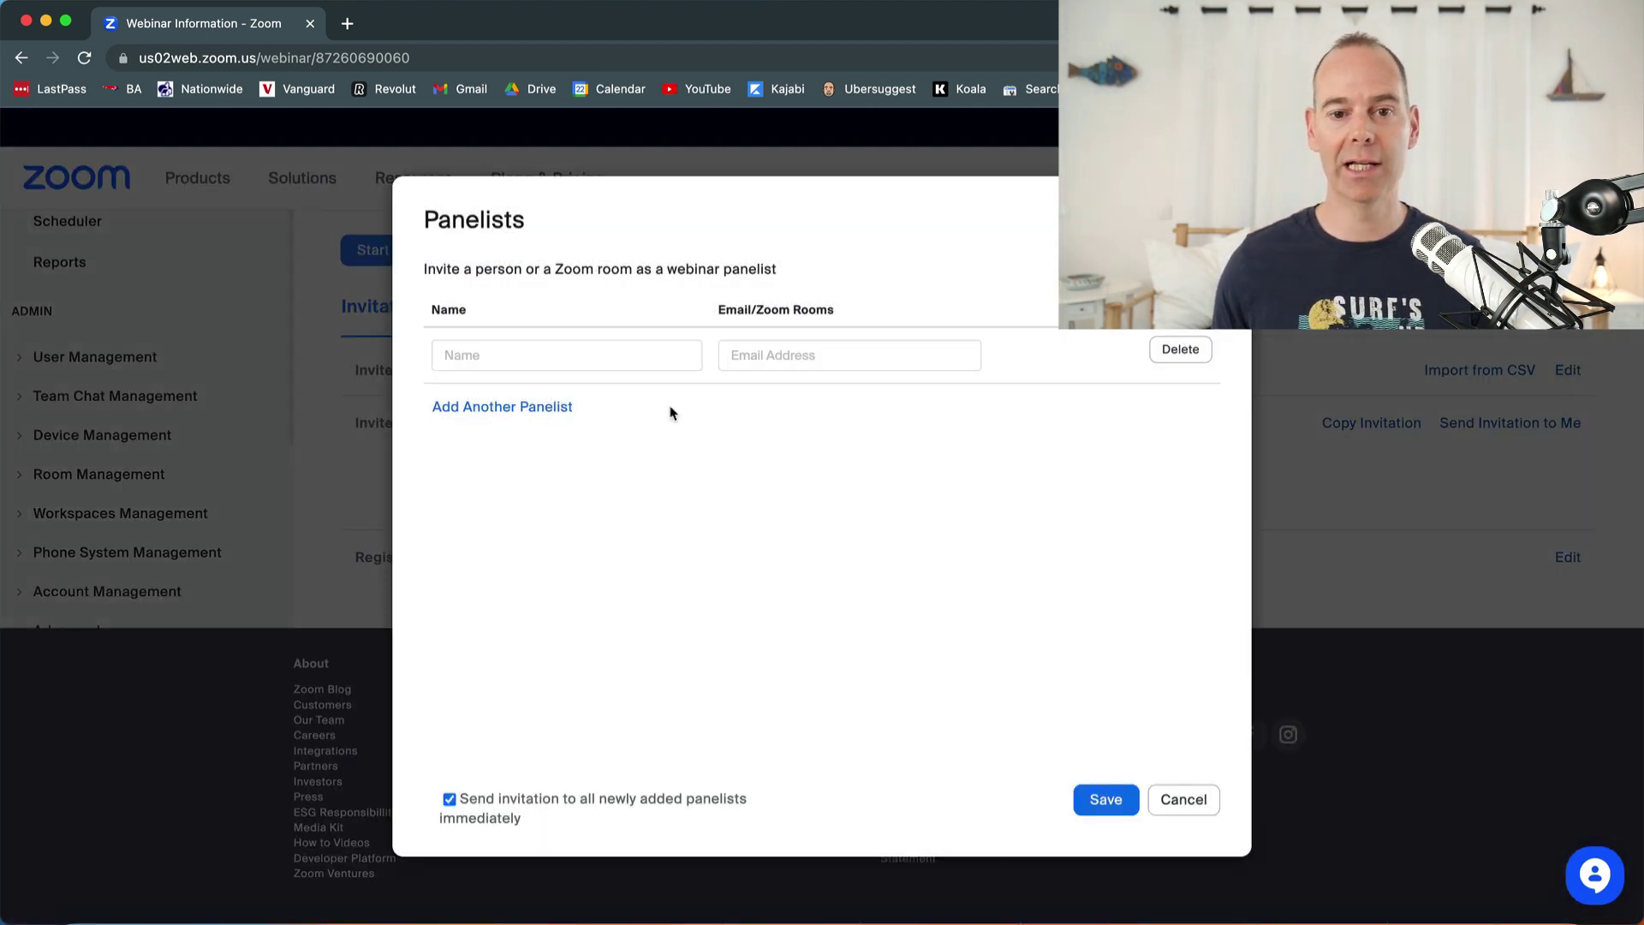
{"action": "left_click", "coordinate": [451, 352]}
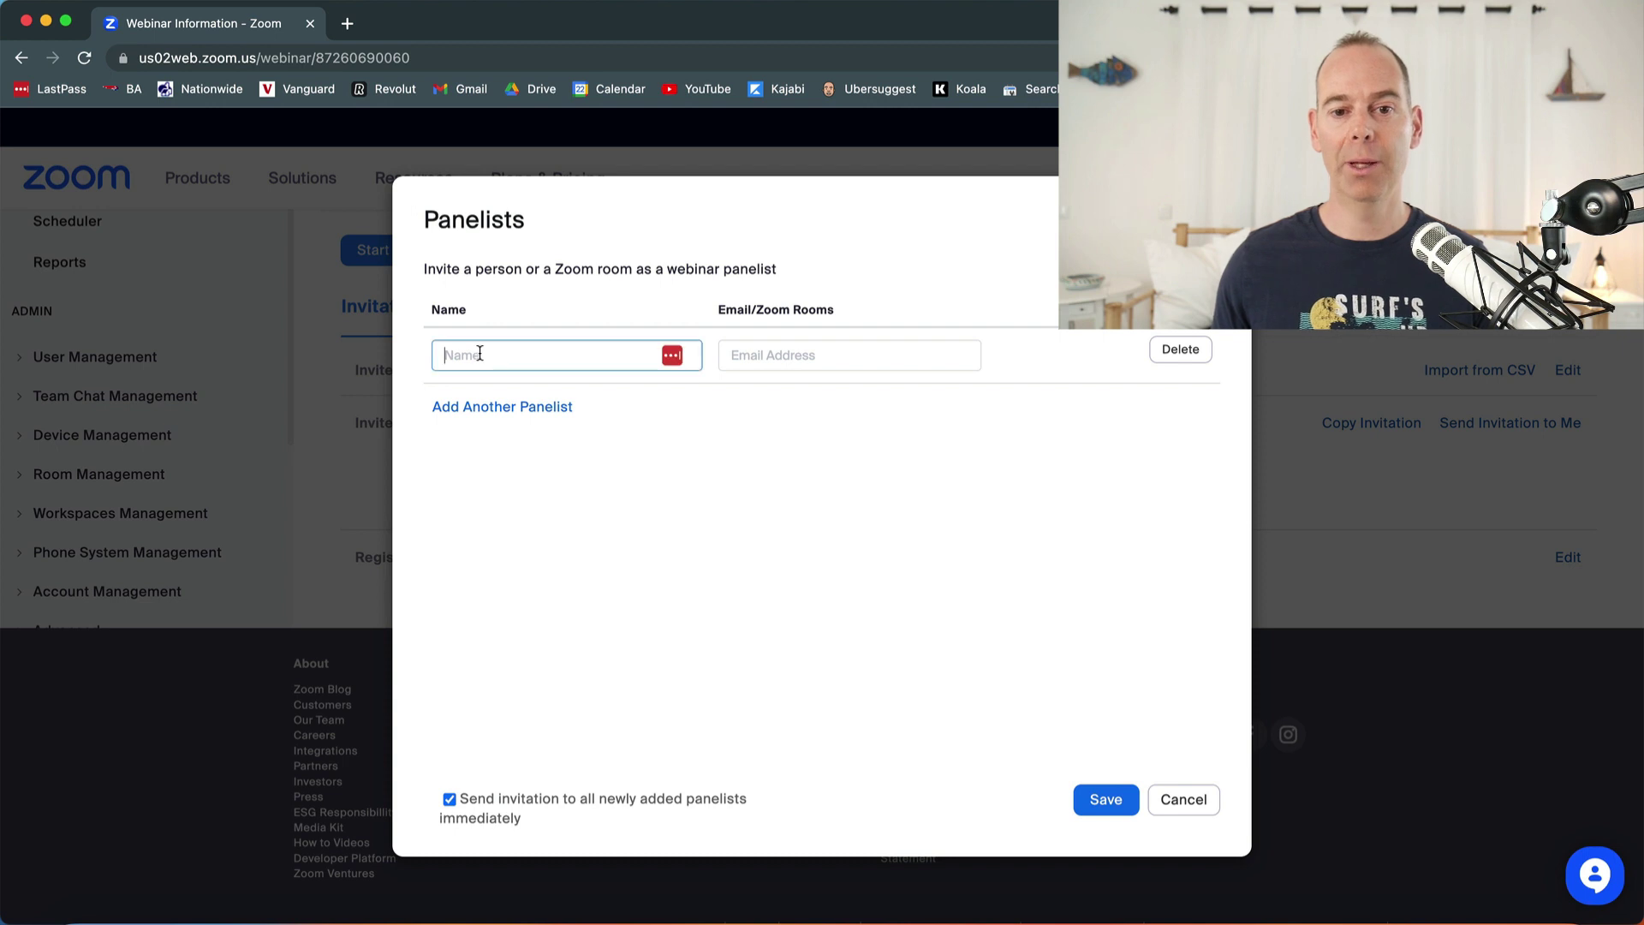
{"action": "left_click", "coordinate": [752, 360]}
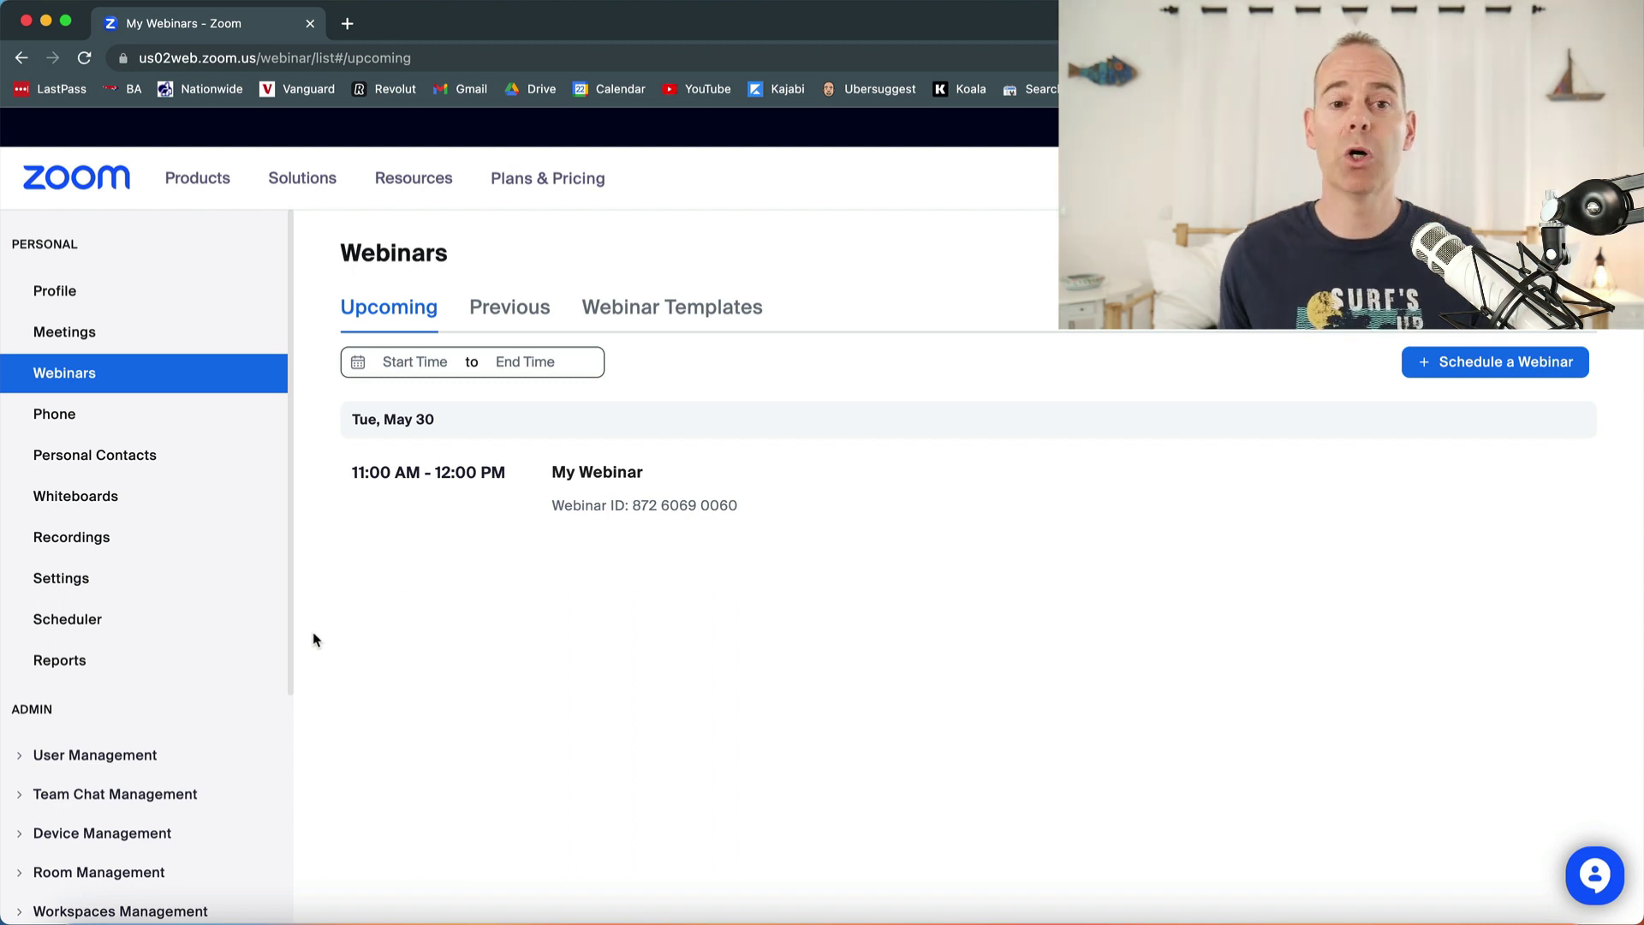
- Start a new meeting and set its date to May 30, 2023
{"action": "left_click", "coordinate": [83, 332]}
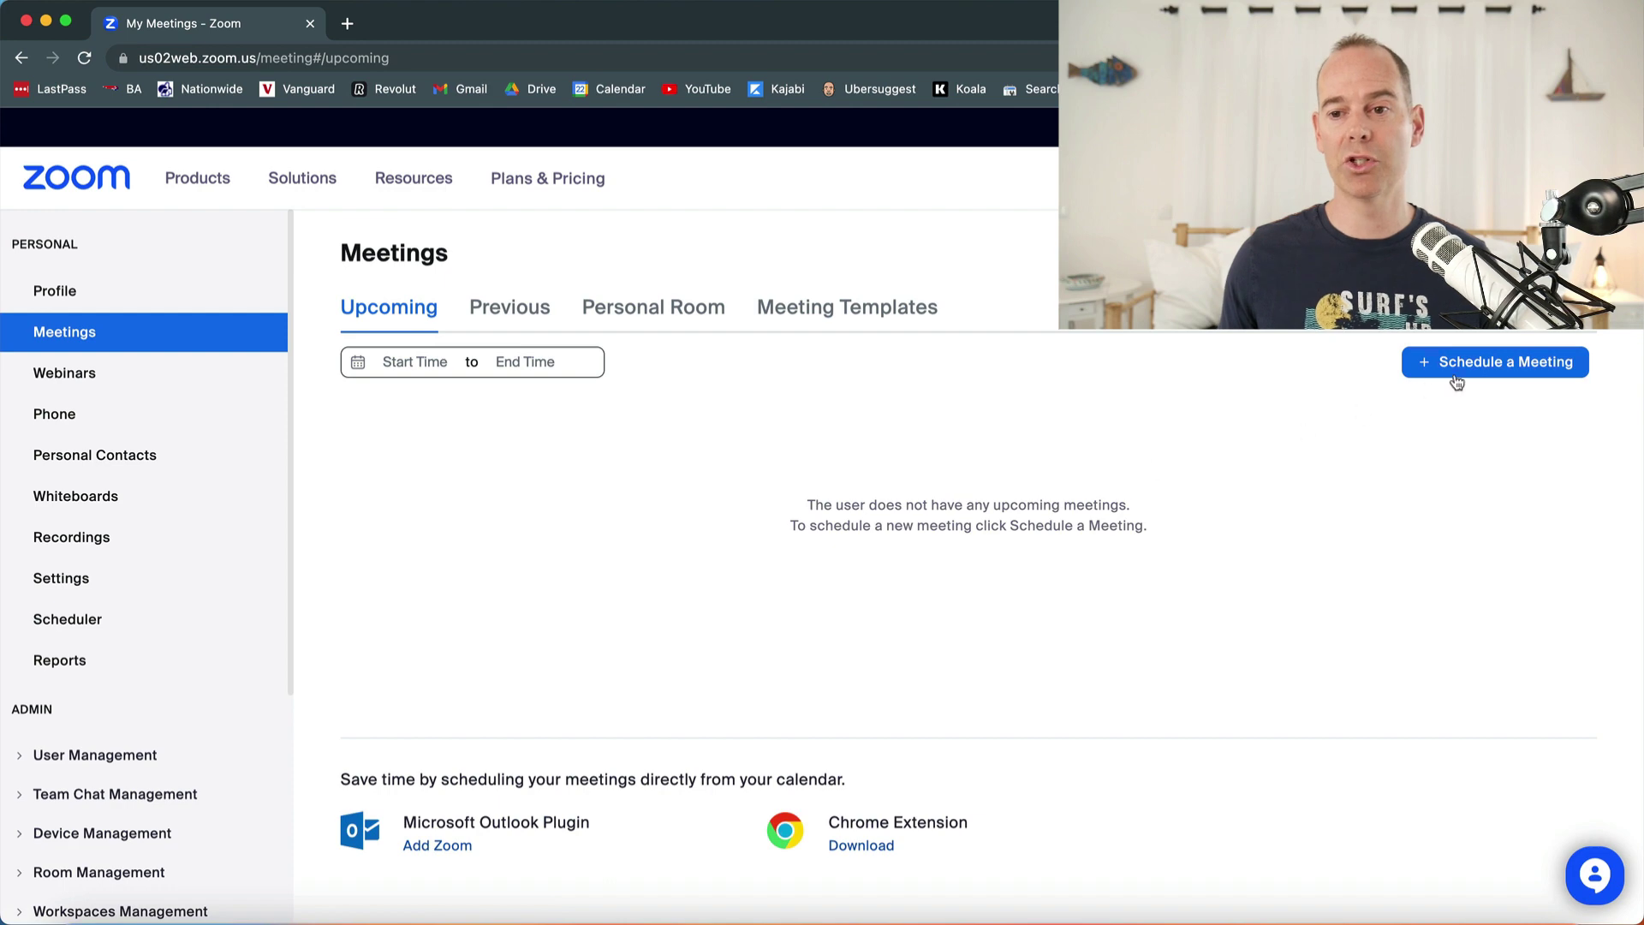
{"action": "left_click", "coordinate": [1462, 378]}
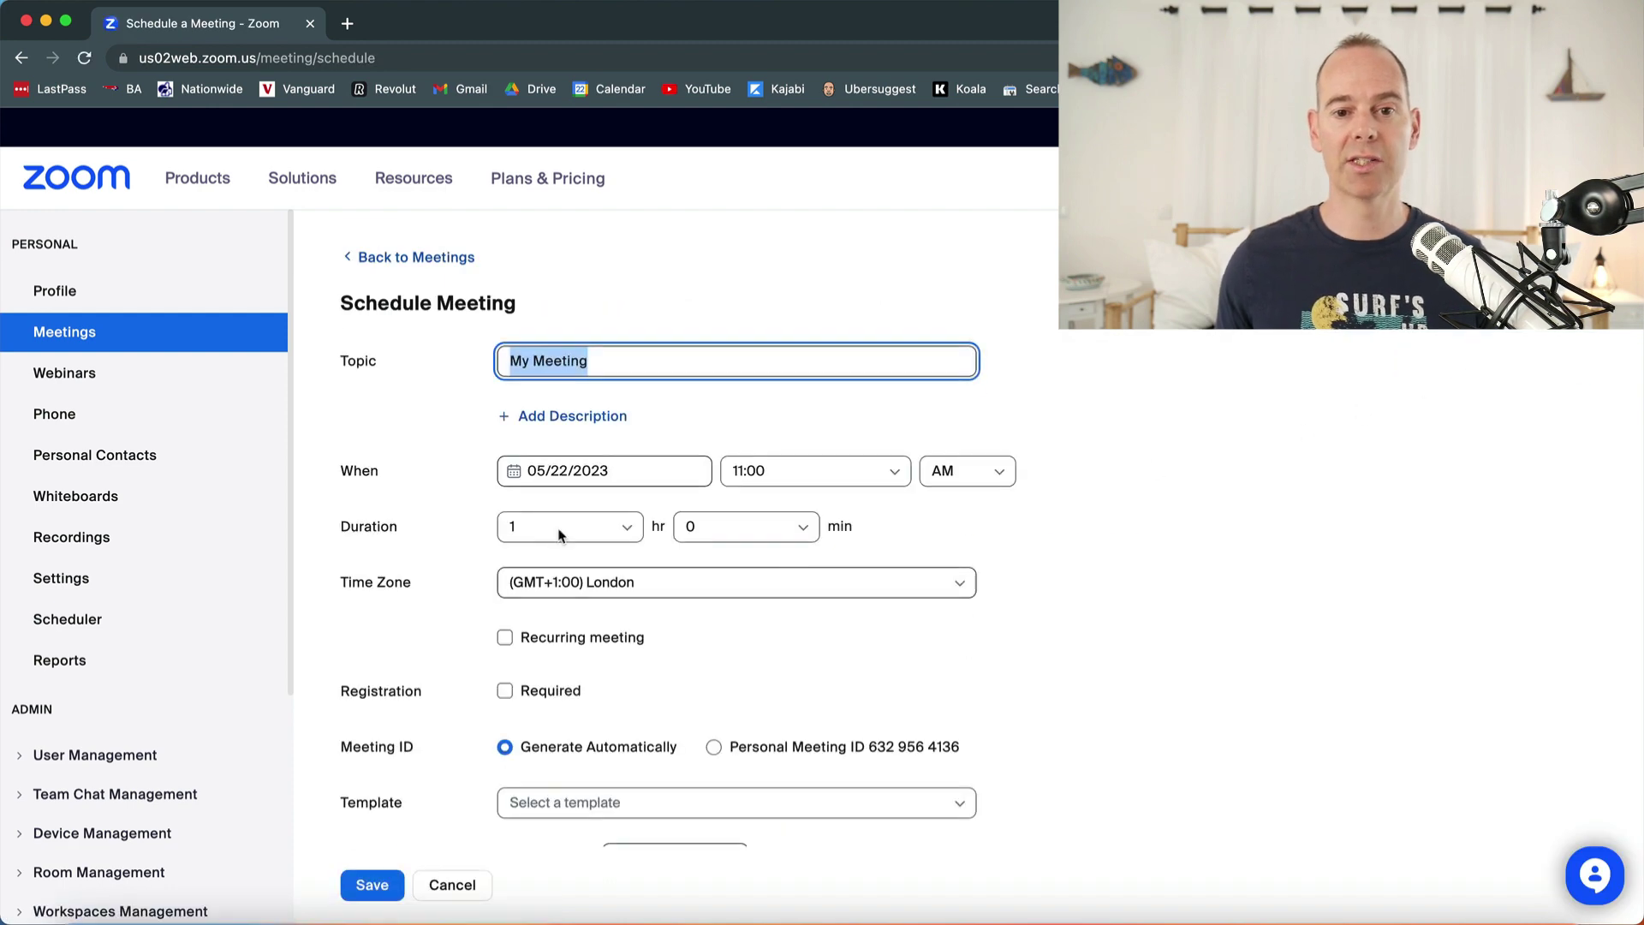
{"action": "scroll", "coordinate": [334, 697], "scroll_direction": "down", "scroll_amount": 5}
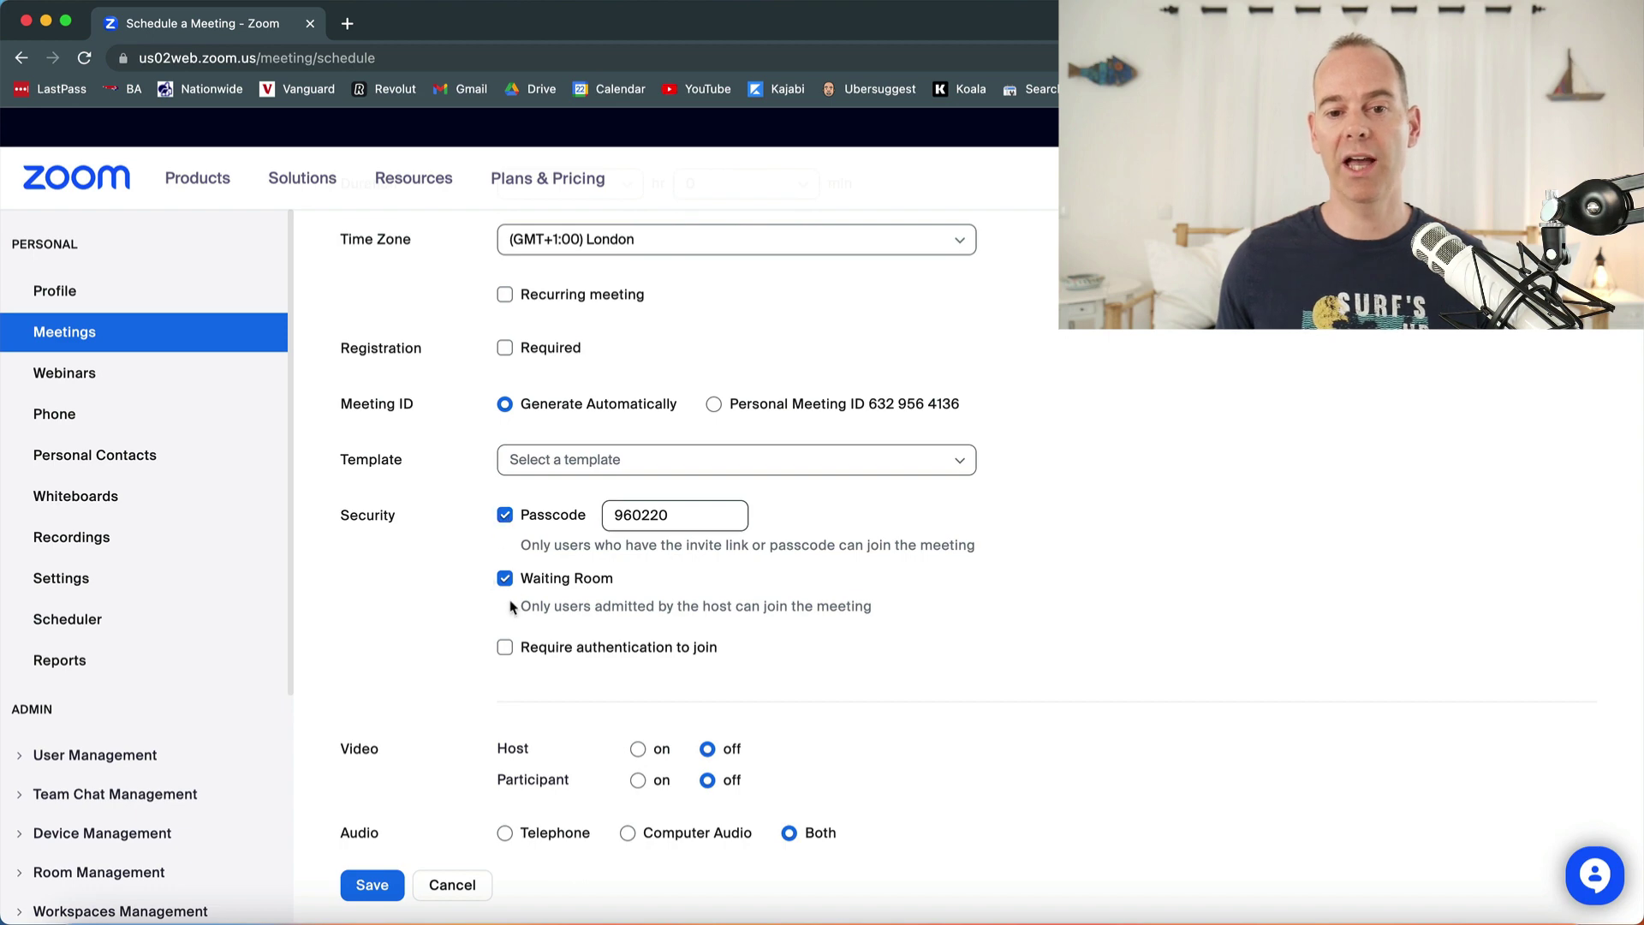
{"action": "scroll", "coordinate": [408, 587], "scroll_direction": "up", "scroll_amount": 5}
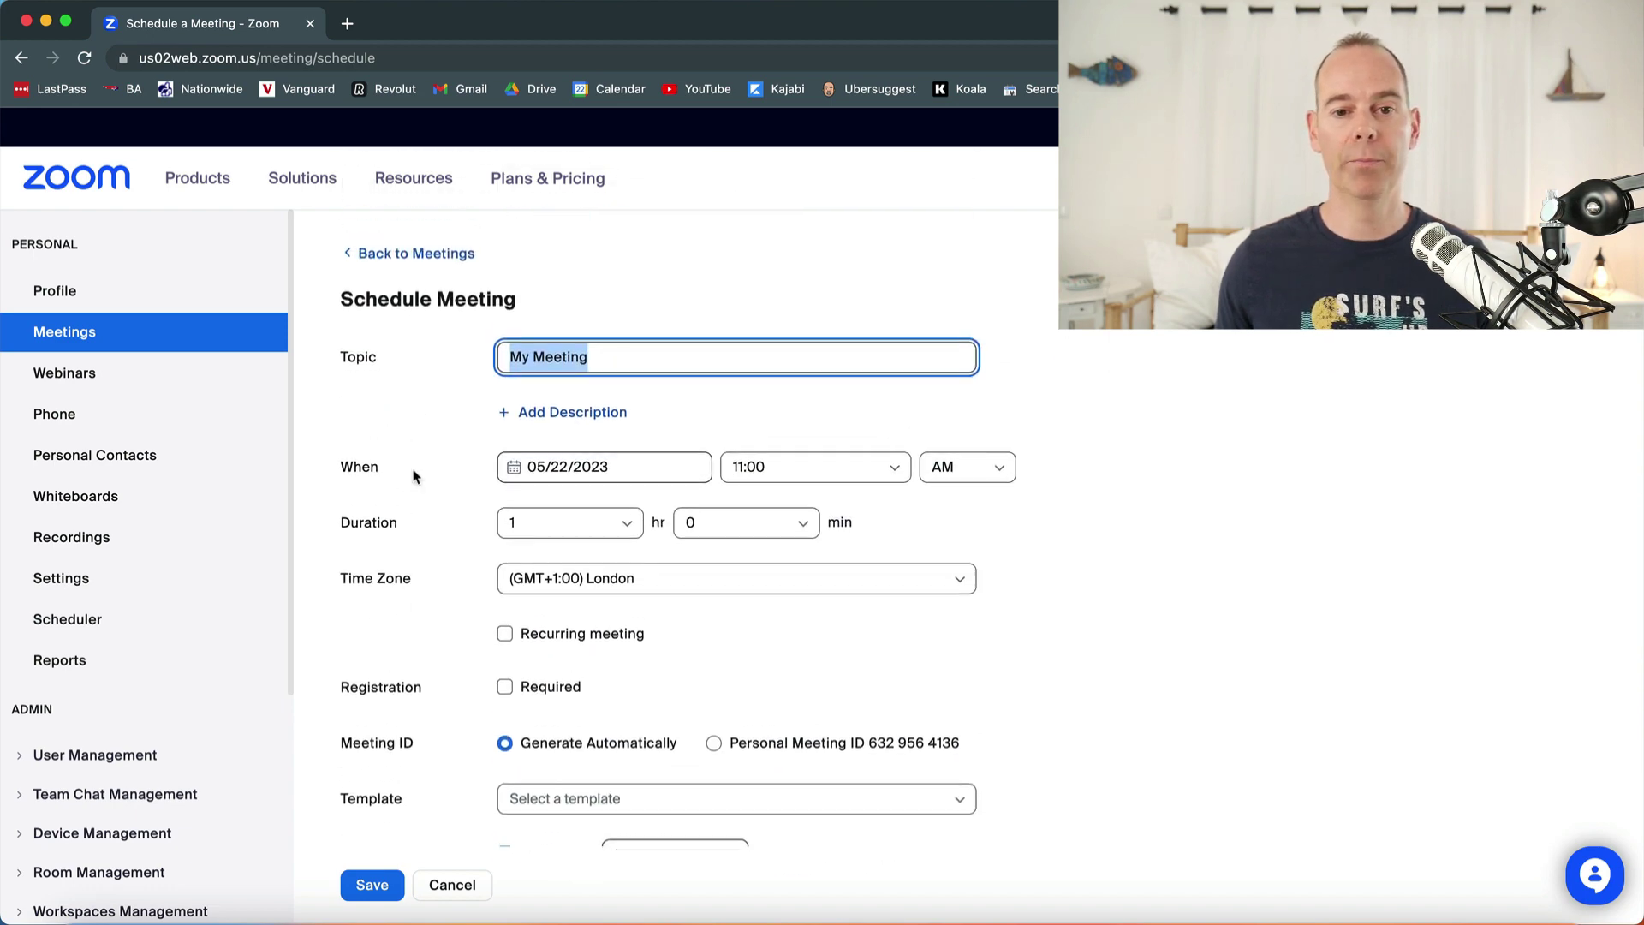
{"action": "left_click", "coordinate": [534, 468]}
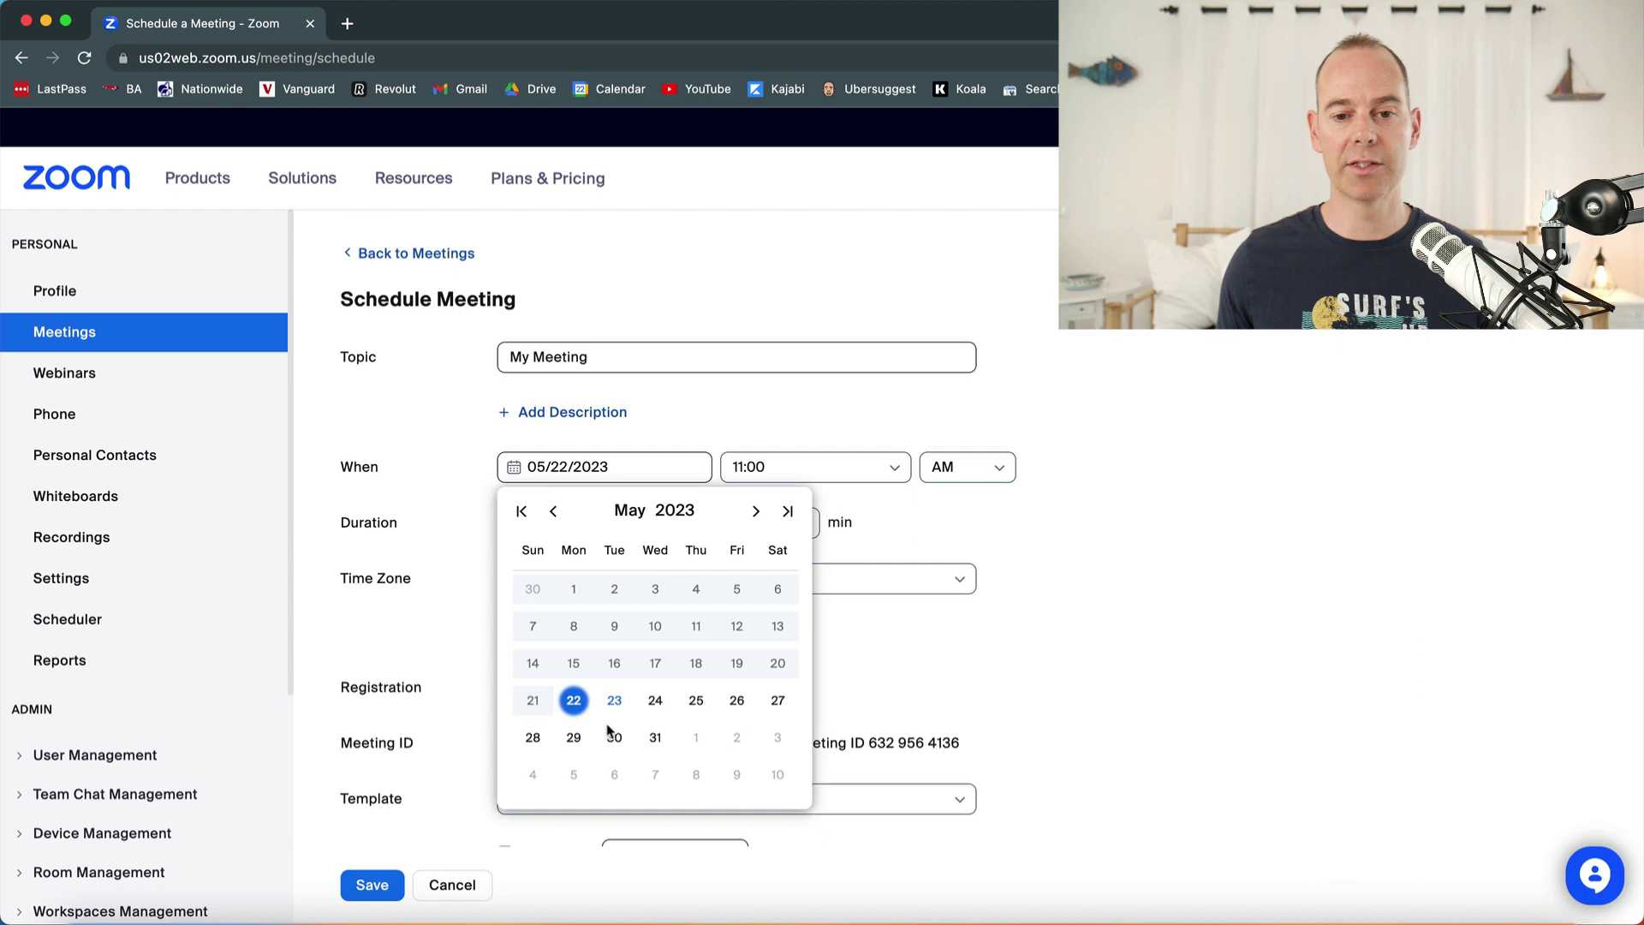
{"action": "left_click", "coordinate": [611, 735]}
{"action": "scroll", "coordinate": [1056, 651], "scroll_direction": "down", "scroll_amount": 3}
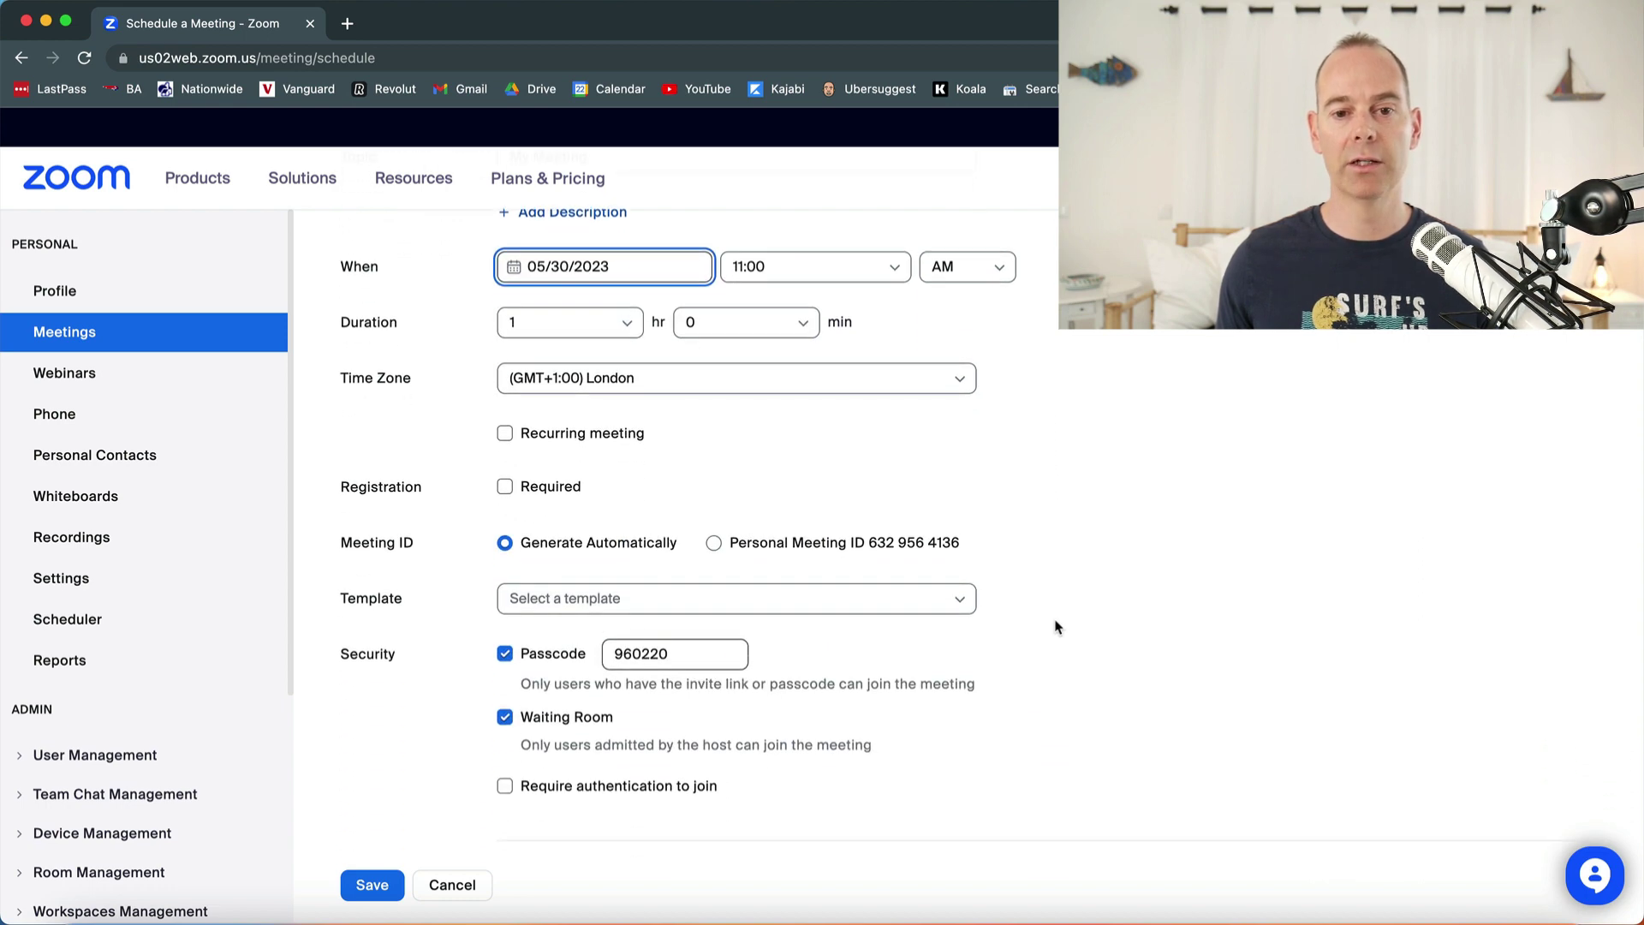
{"action": "scroll", "coordinate": [1057, 626], "scroll_direction": "up", "scroll_amount": 3}
- Append '- Test' to the meeting topic, making it 'My Meeting - Test'
{"action": "left_click", "coordinate": [691, 360]}
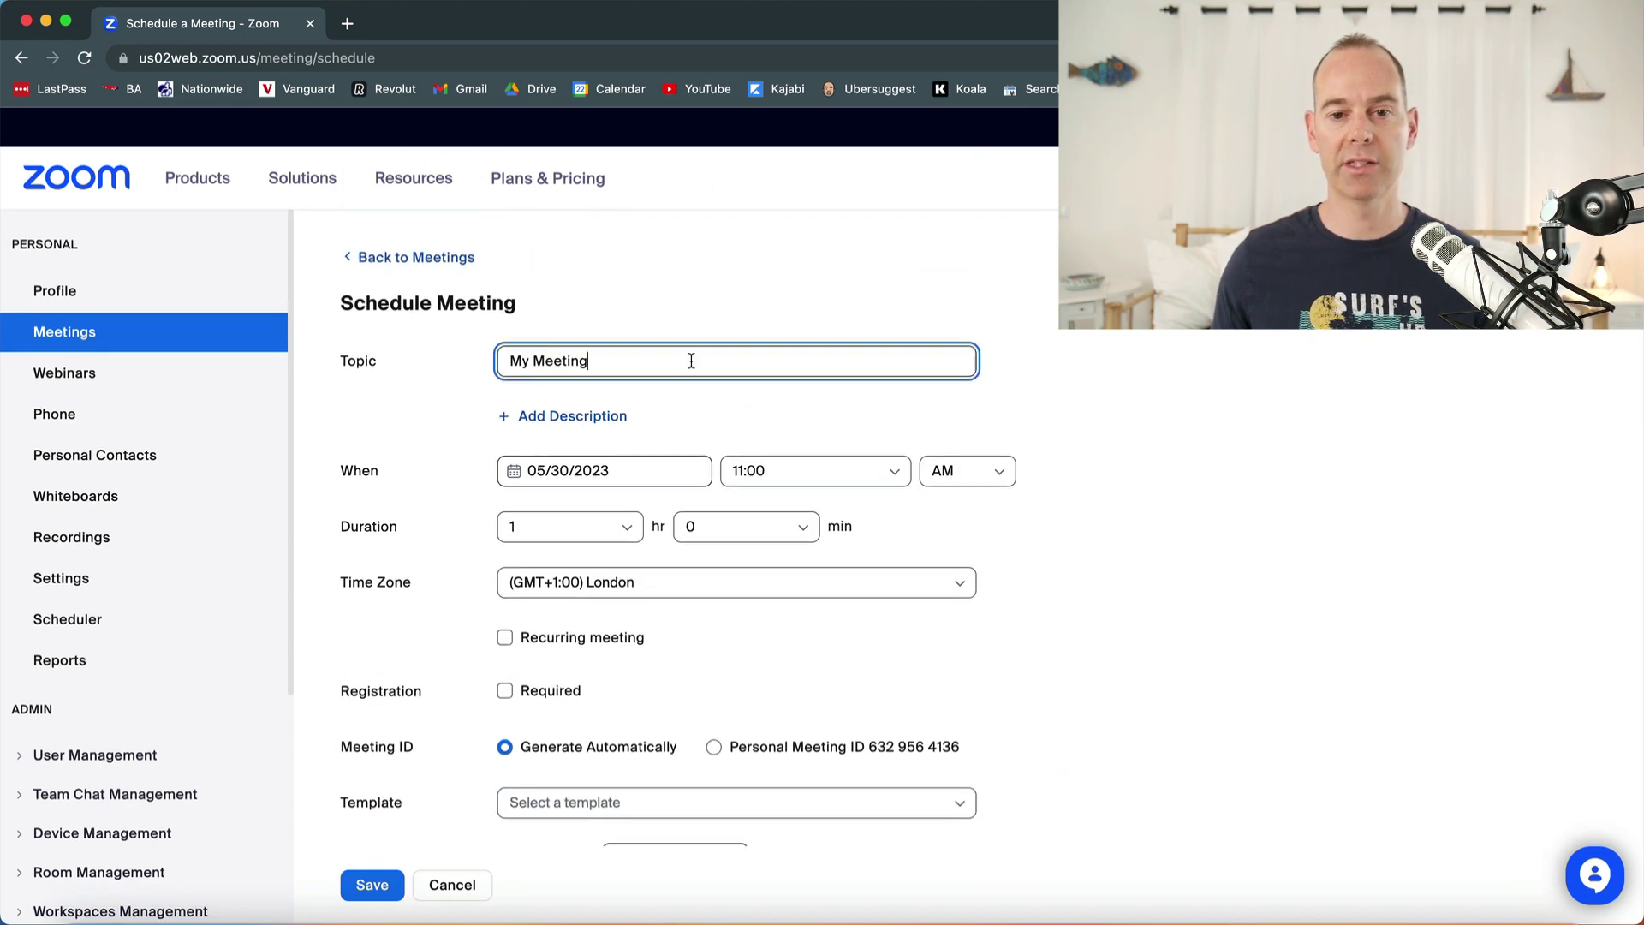
{"action": "type", "text": "- Test"}
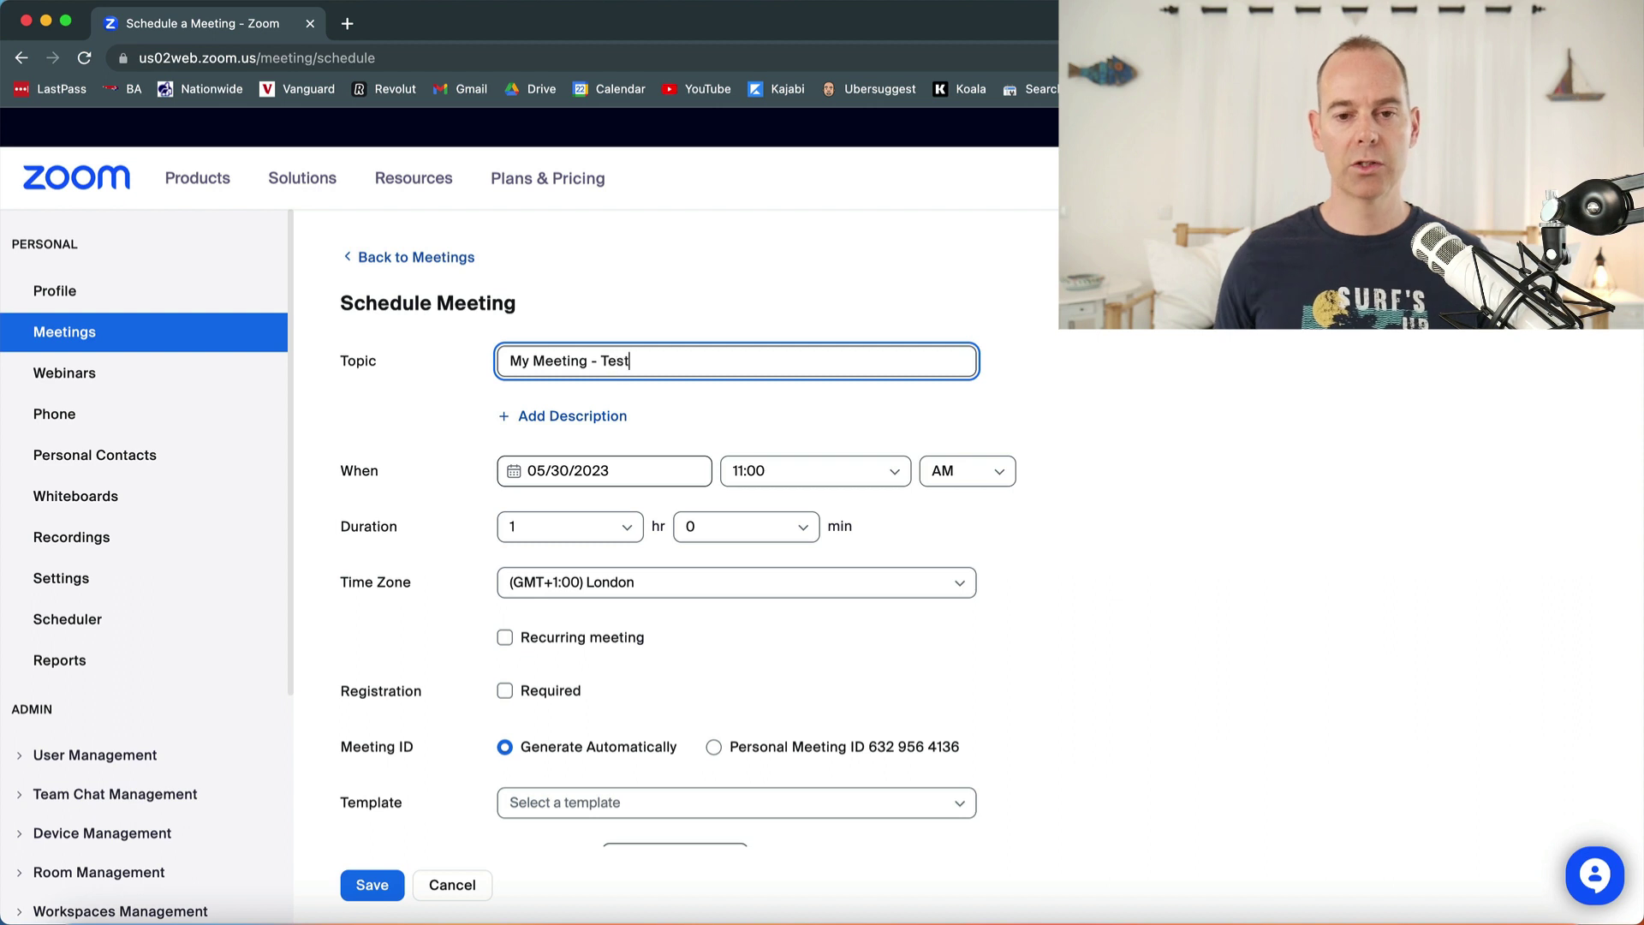
{"action": "left_click", "coordinate": [1190, 479]}
- Turn off the meeting passcode, require sign-in authentication, and save the meeting
{"action": "scroll", "coordinate": [1098, 597], "scroll_direction": "down", "scroll_amount": 5}
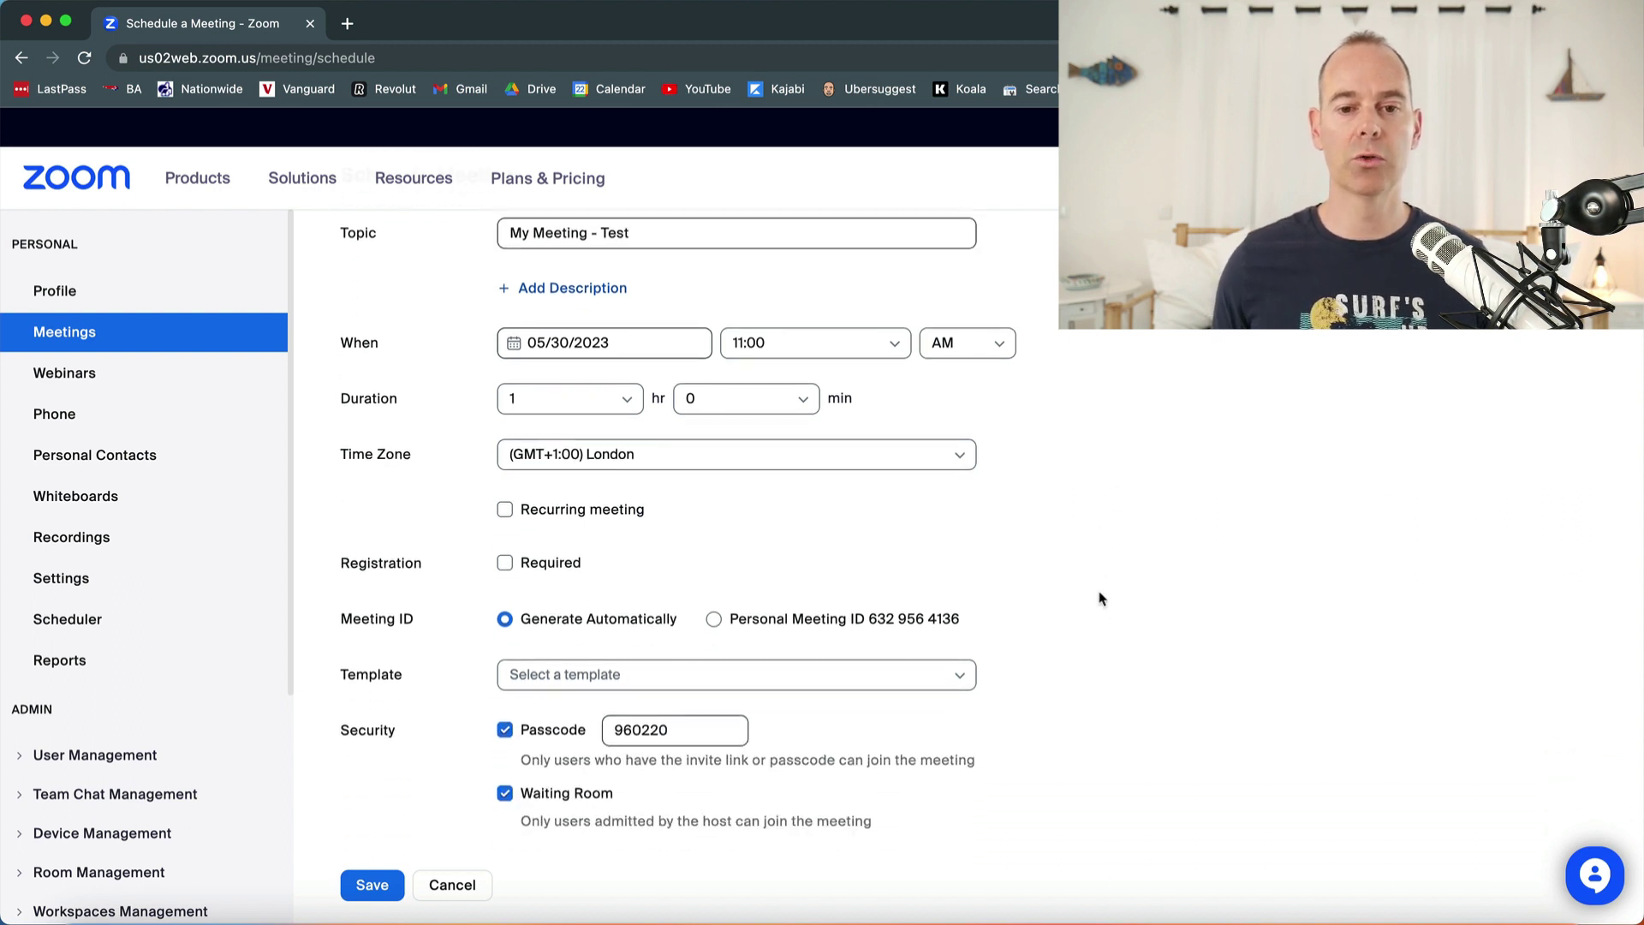
{"action": "scroll", "coordinate": [1101, 598], "scroll_direction": "down", "scroll_amount": 3}
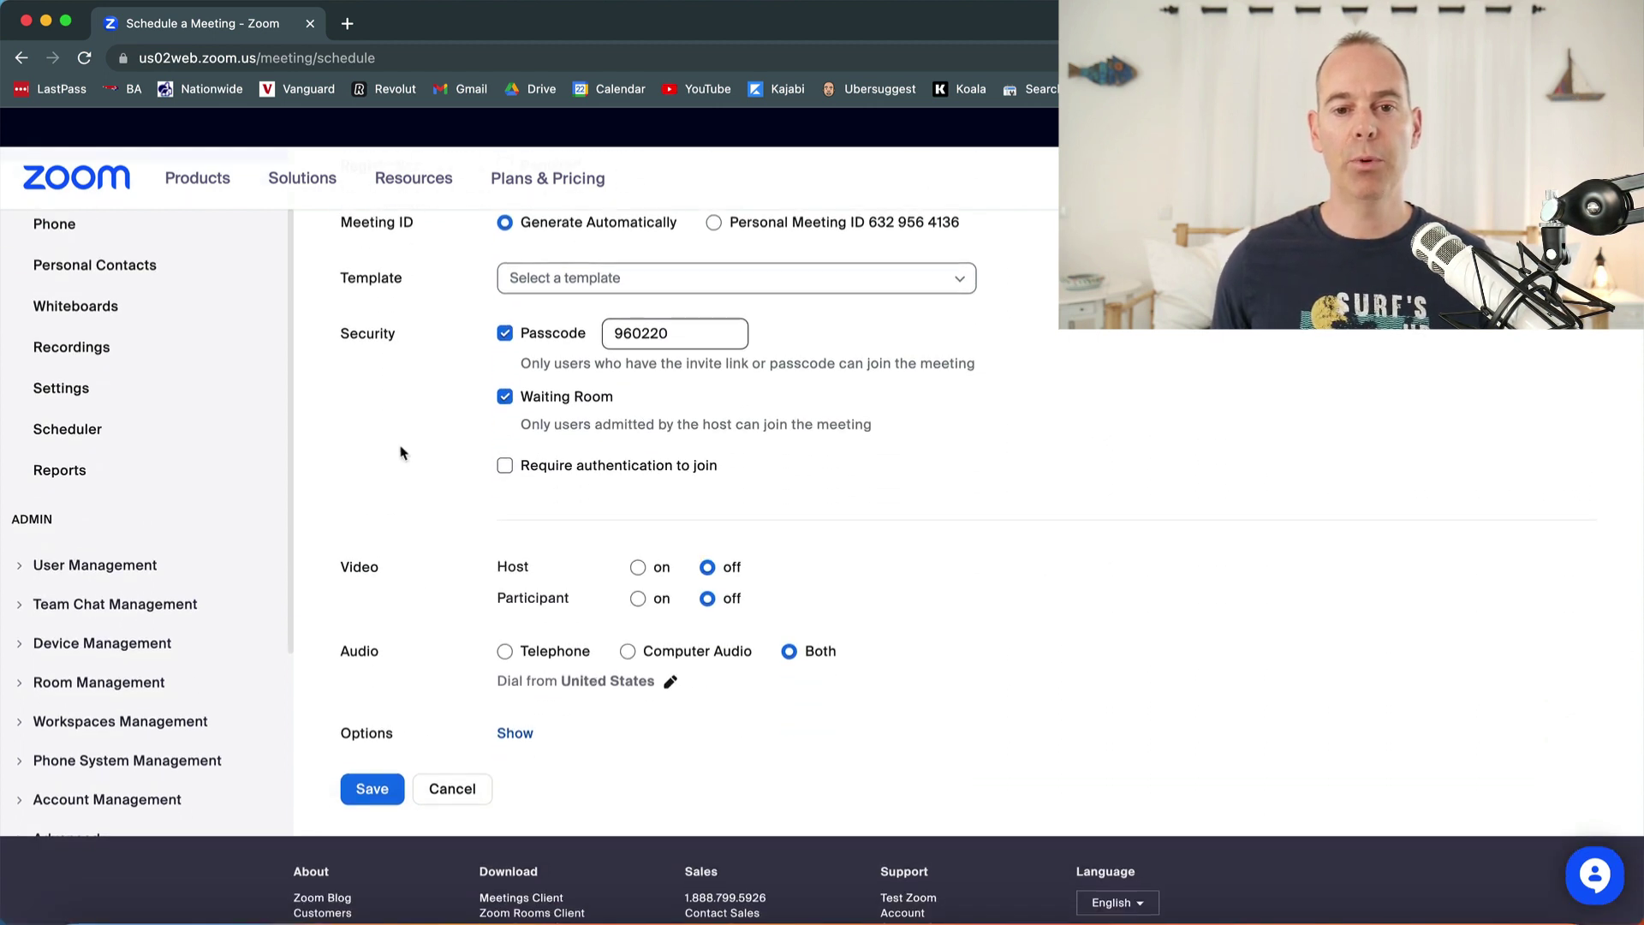
{"action": "scroll", "coordinate": [437, 441], "scroll_direction": "up", "scroll_amount": 2}
{"action": "left_click", "coordinate": [505, 436]}
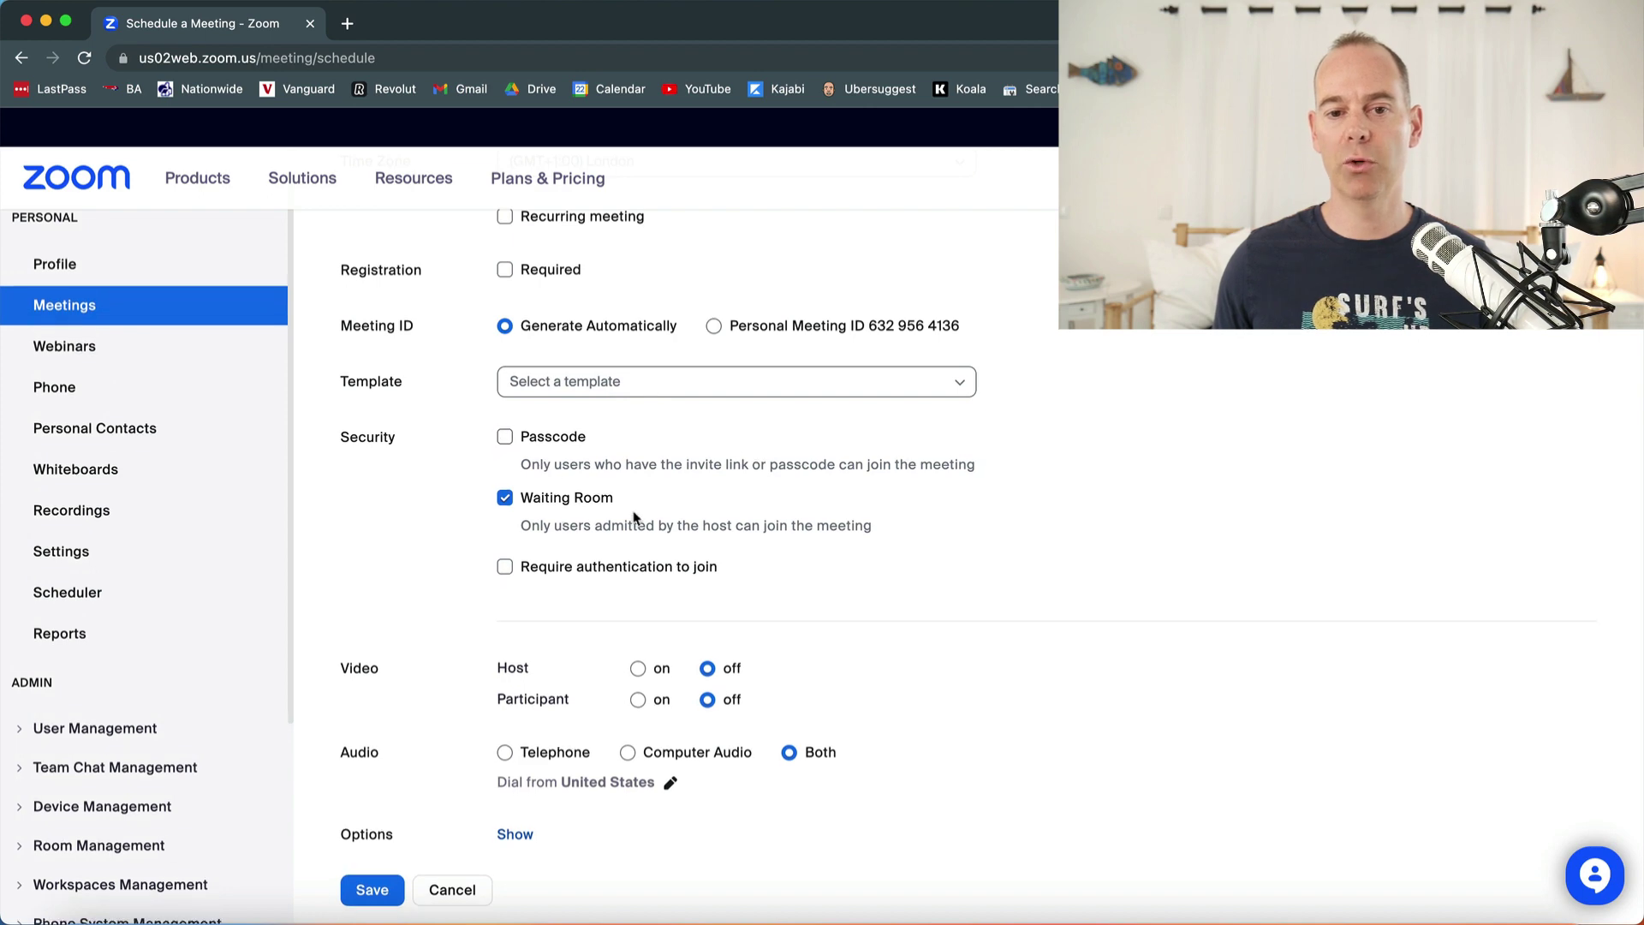
{"action": "left_click", "coordinate": [504, 566]}
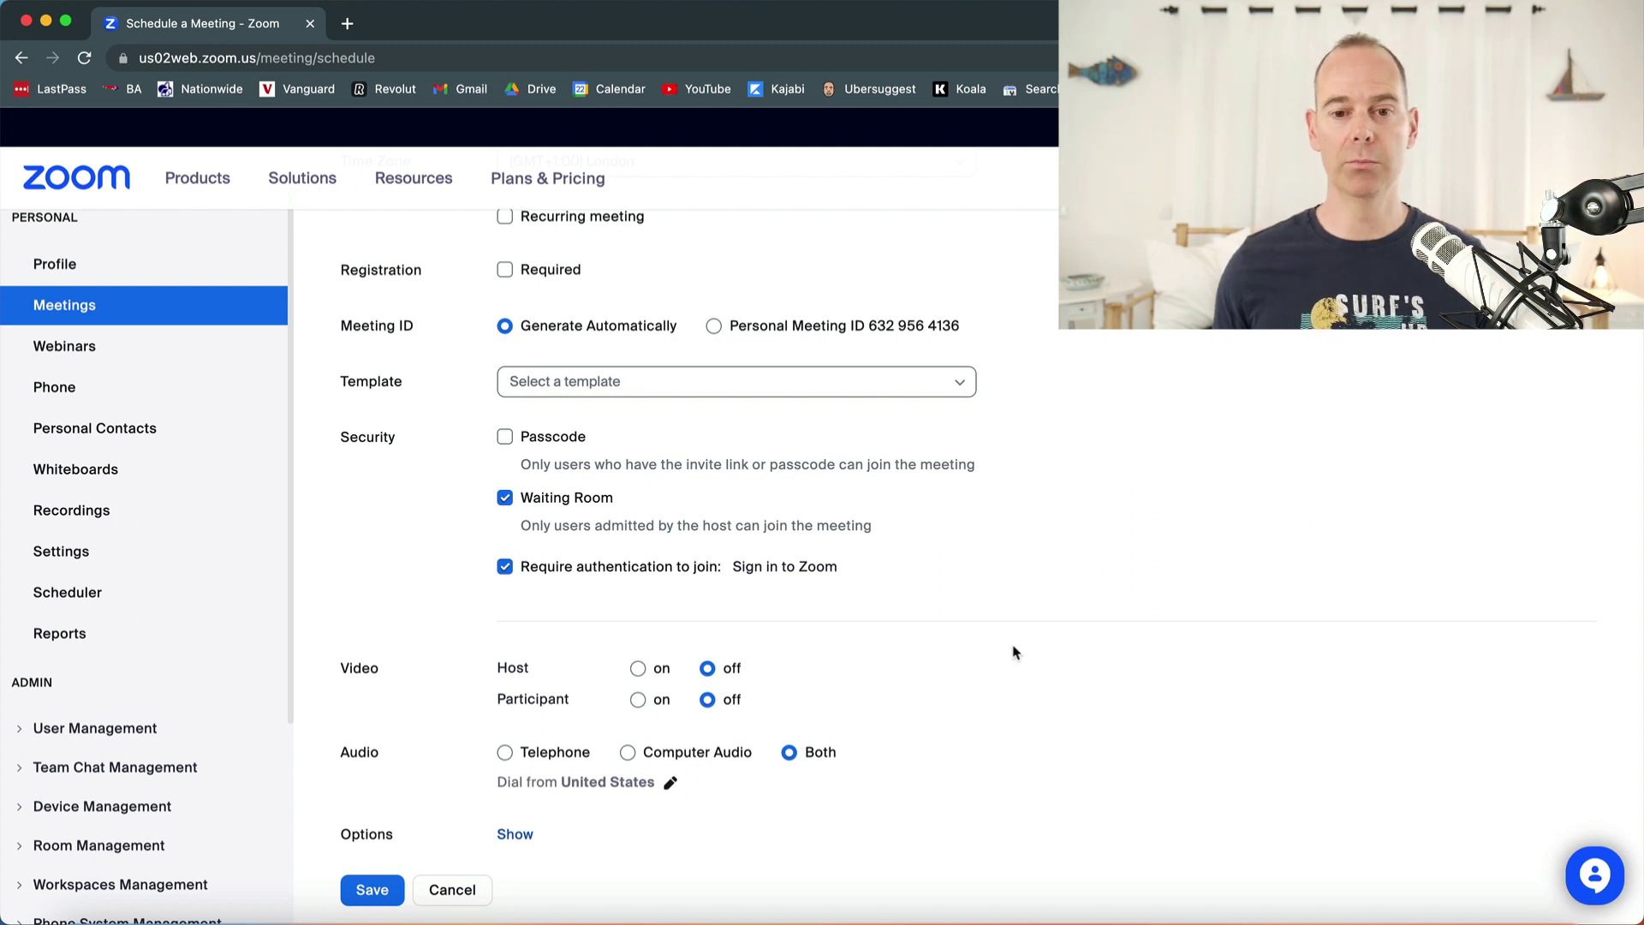
{"action": "scroll", "coordinate": [1016, 653], "scroll_direction": "down", "scroll_amount": 2}
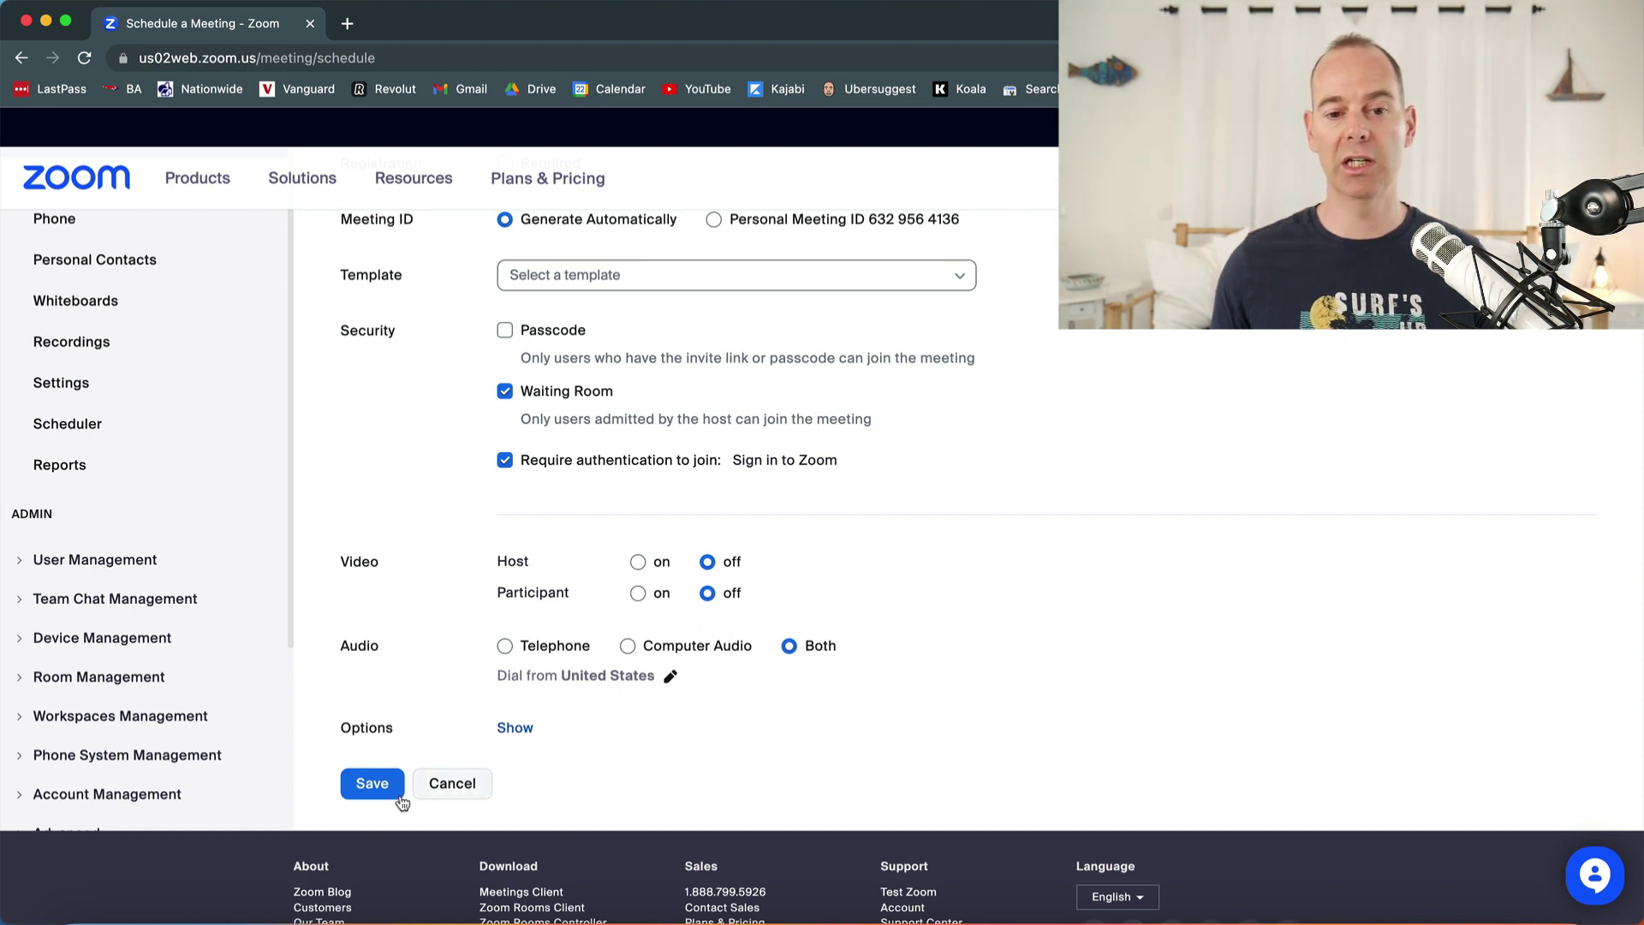
{"action": "left_click", "coordinate": [367, 779]}
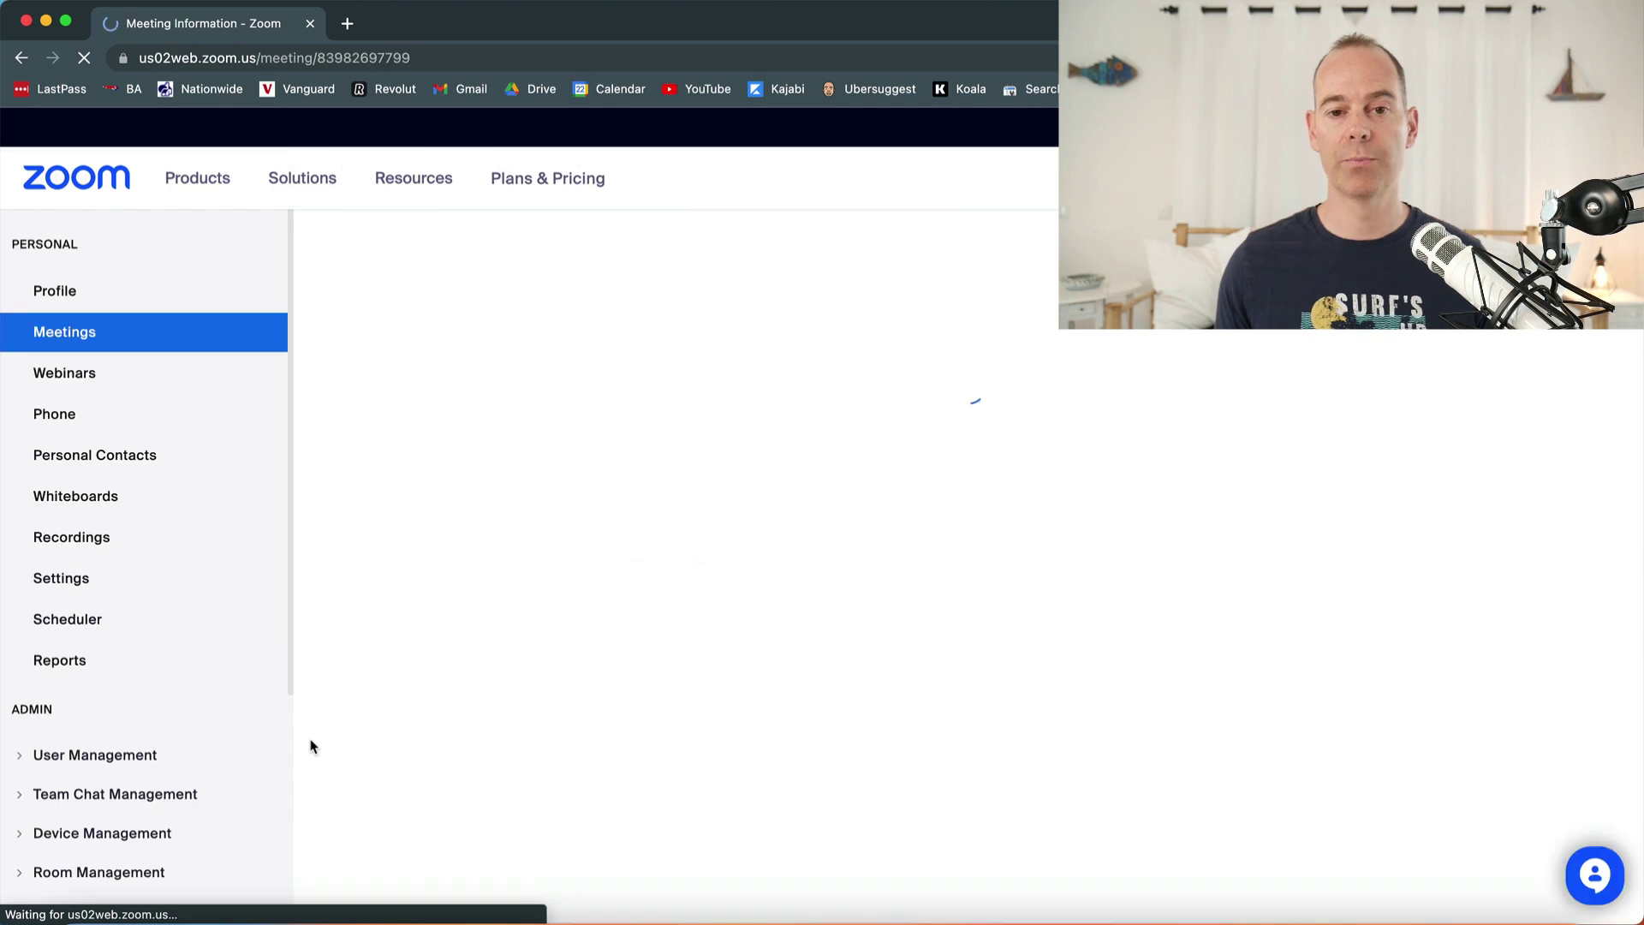
- Scroll through the saved meeting's information page
{"action": "scroll", "coordinate": [311, 746], "scroll_direction": "down", "scroll_amount": 5}
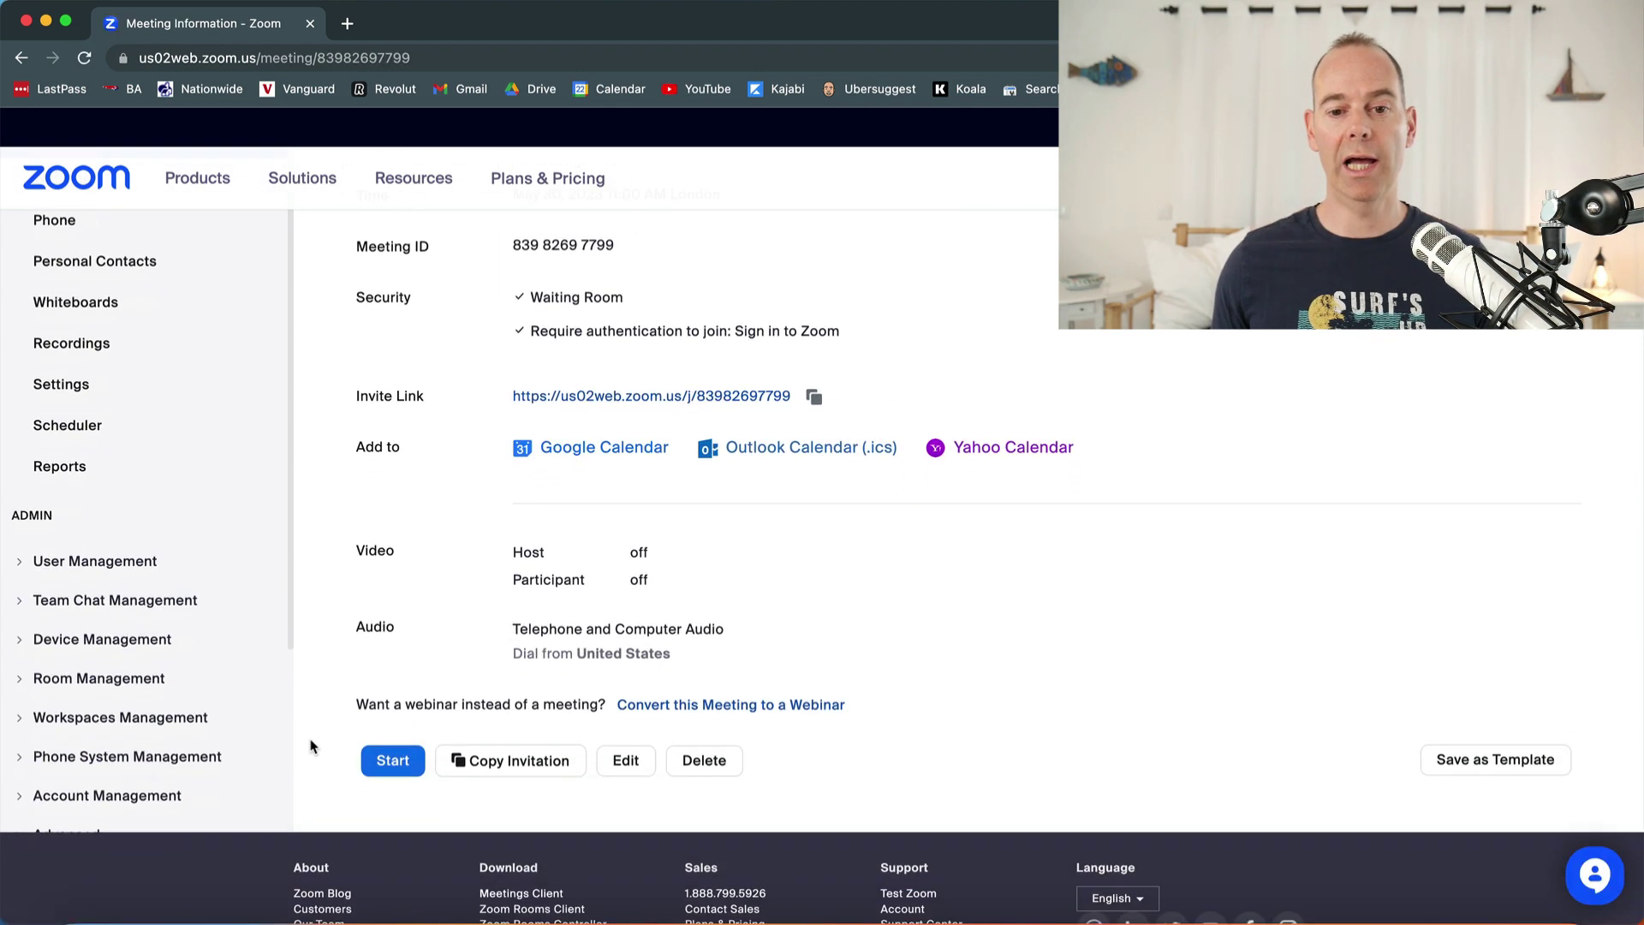
{"action": "scroll", "coordinate": [311, 746], "scroll_direction": "up", "scroll_amount": 5}
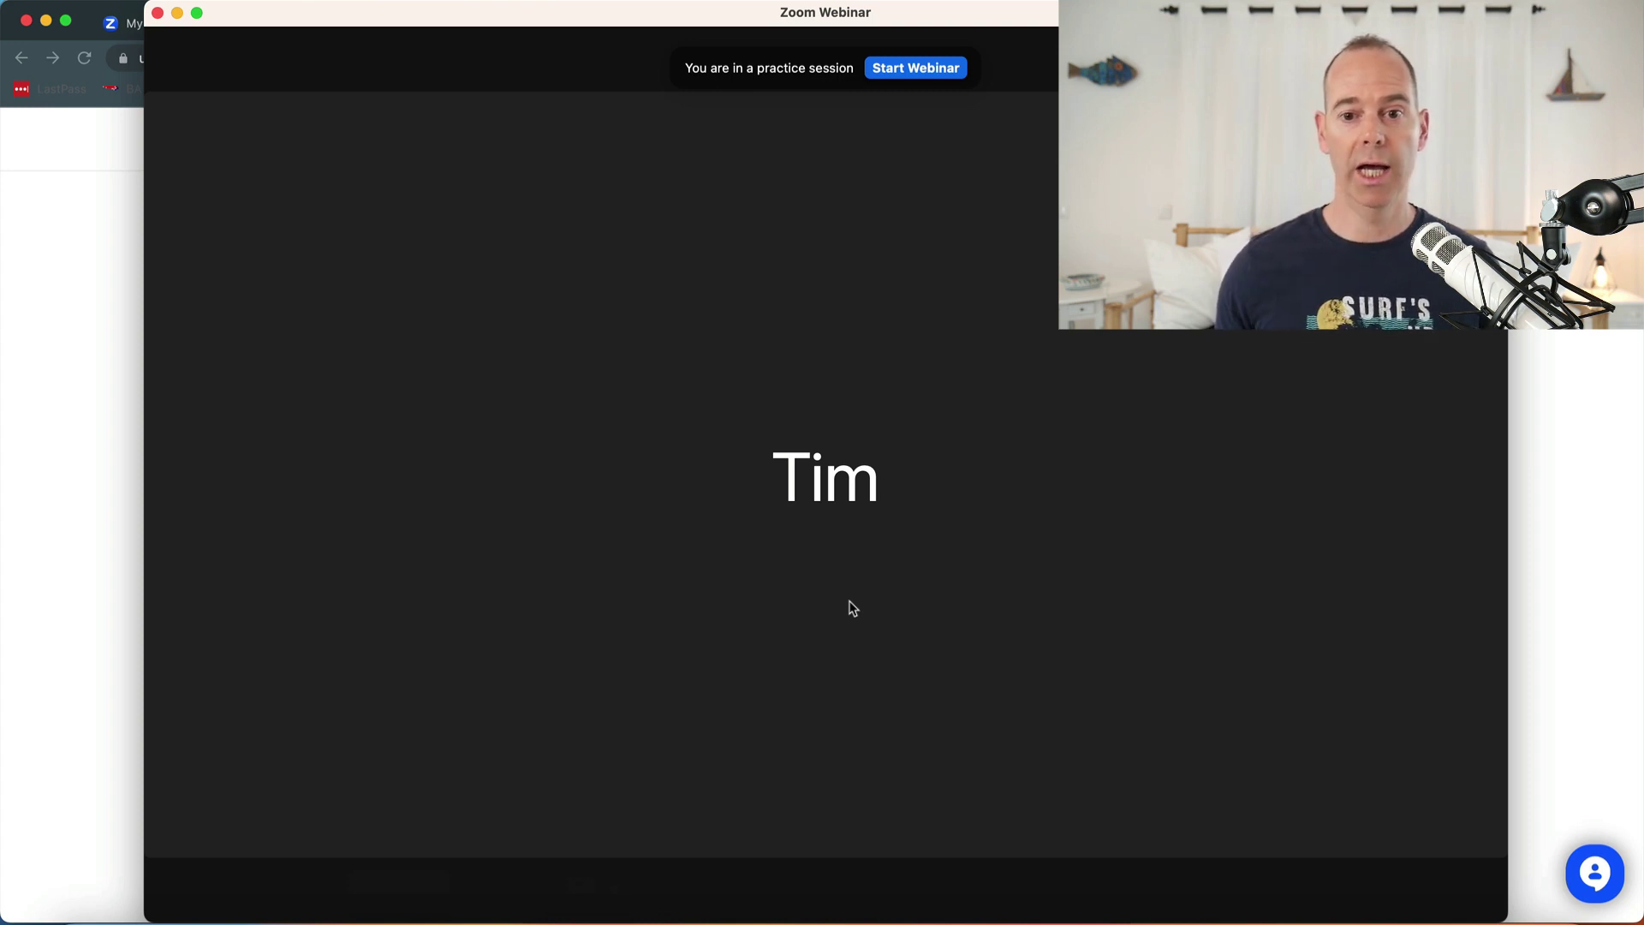
- Show the Participants panel and switch to its Attendees tab, which lists zero attendees
{"action": "mouse_move", "coordinate": [985, 580]}
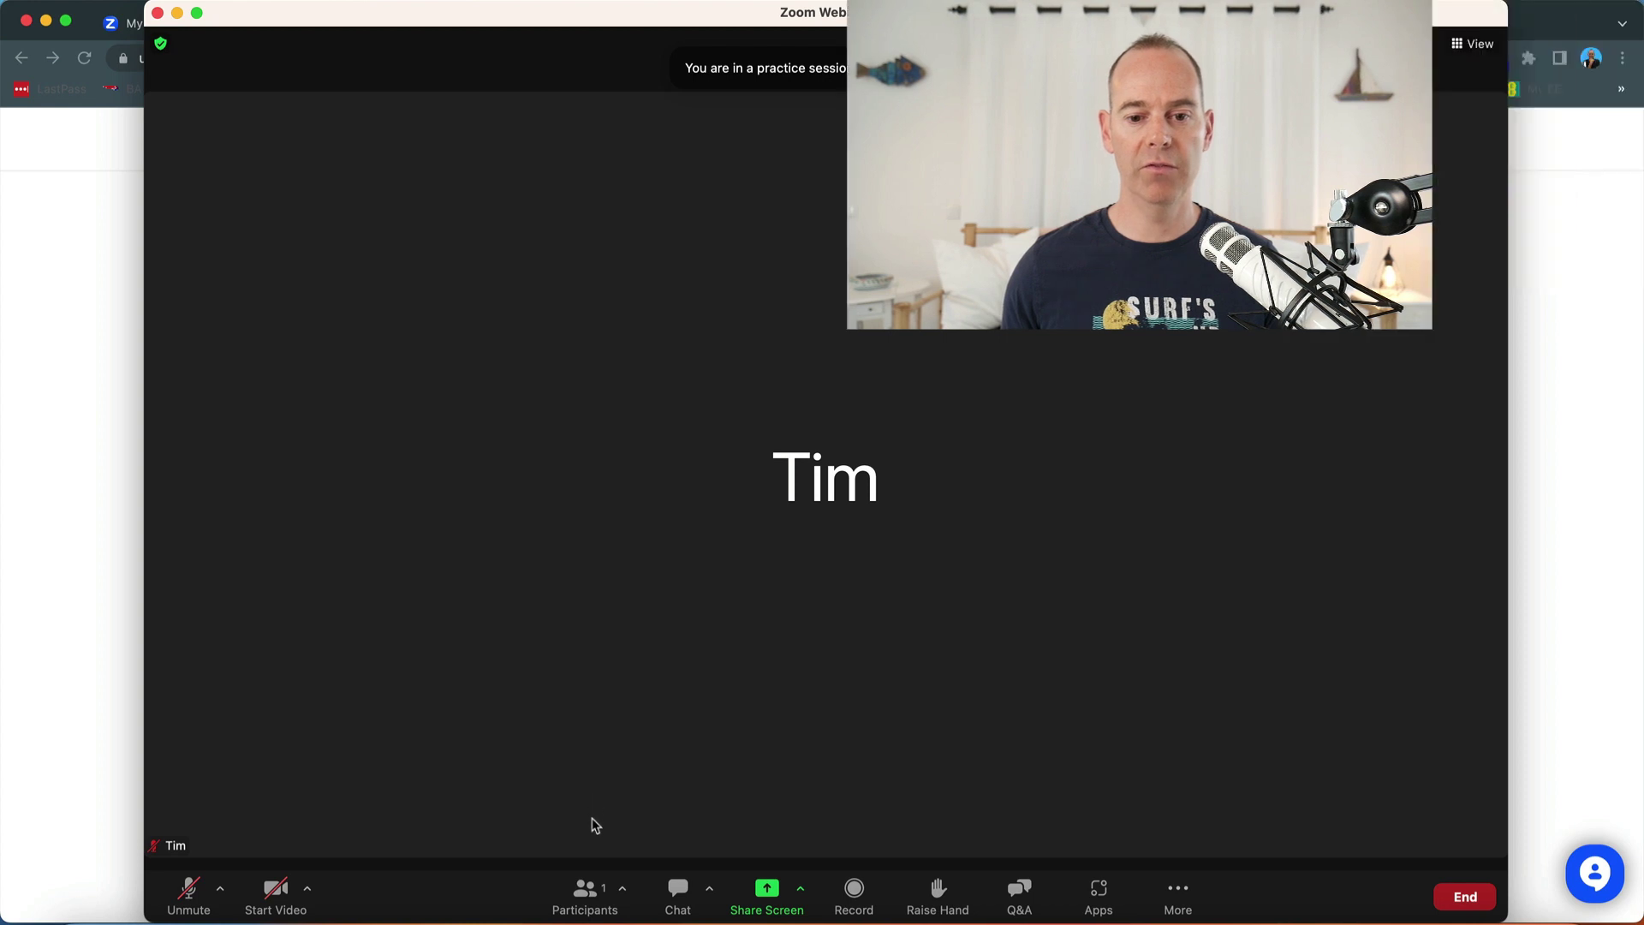
{"action": "left_click", "coordinate": [582, 897]}
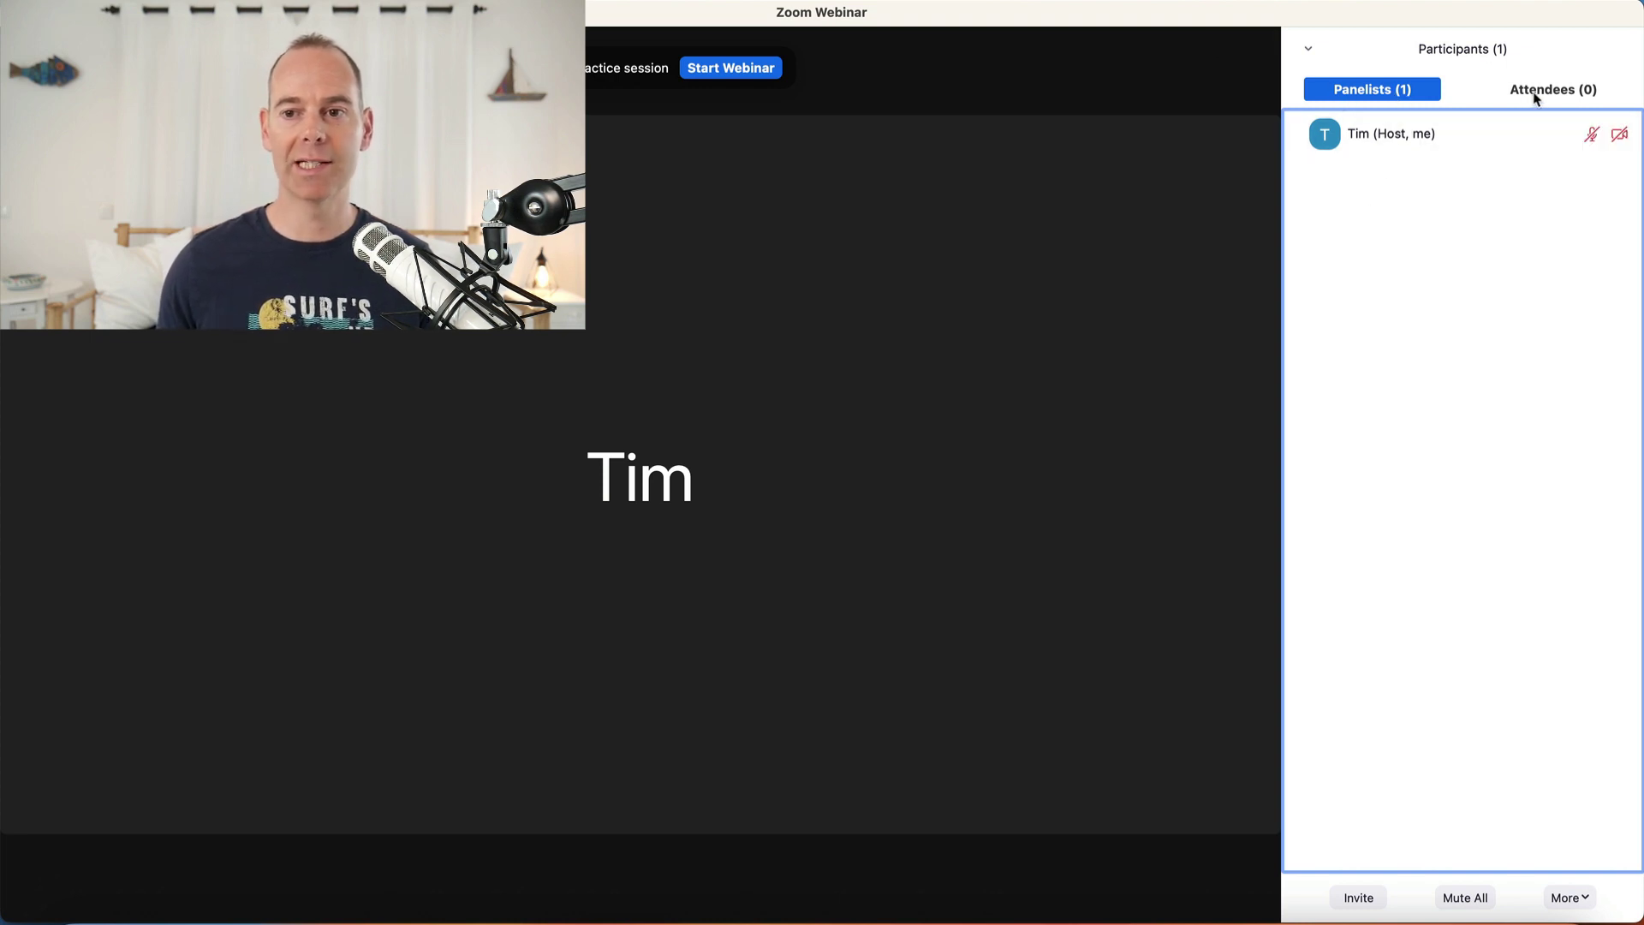
{"action": "mouse_move", "coordinate": [1451, 159]}
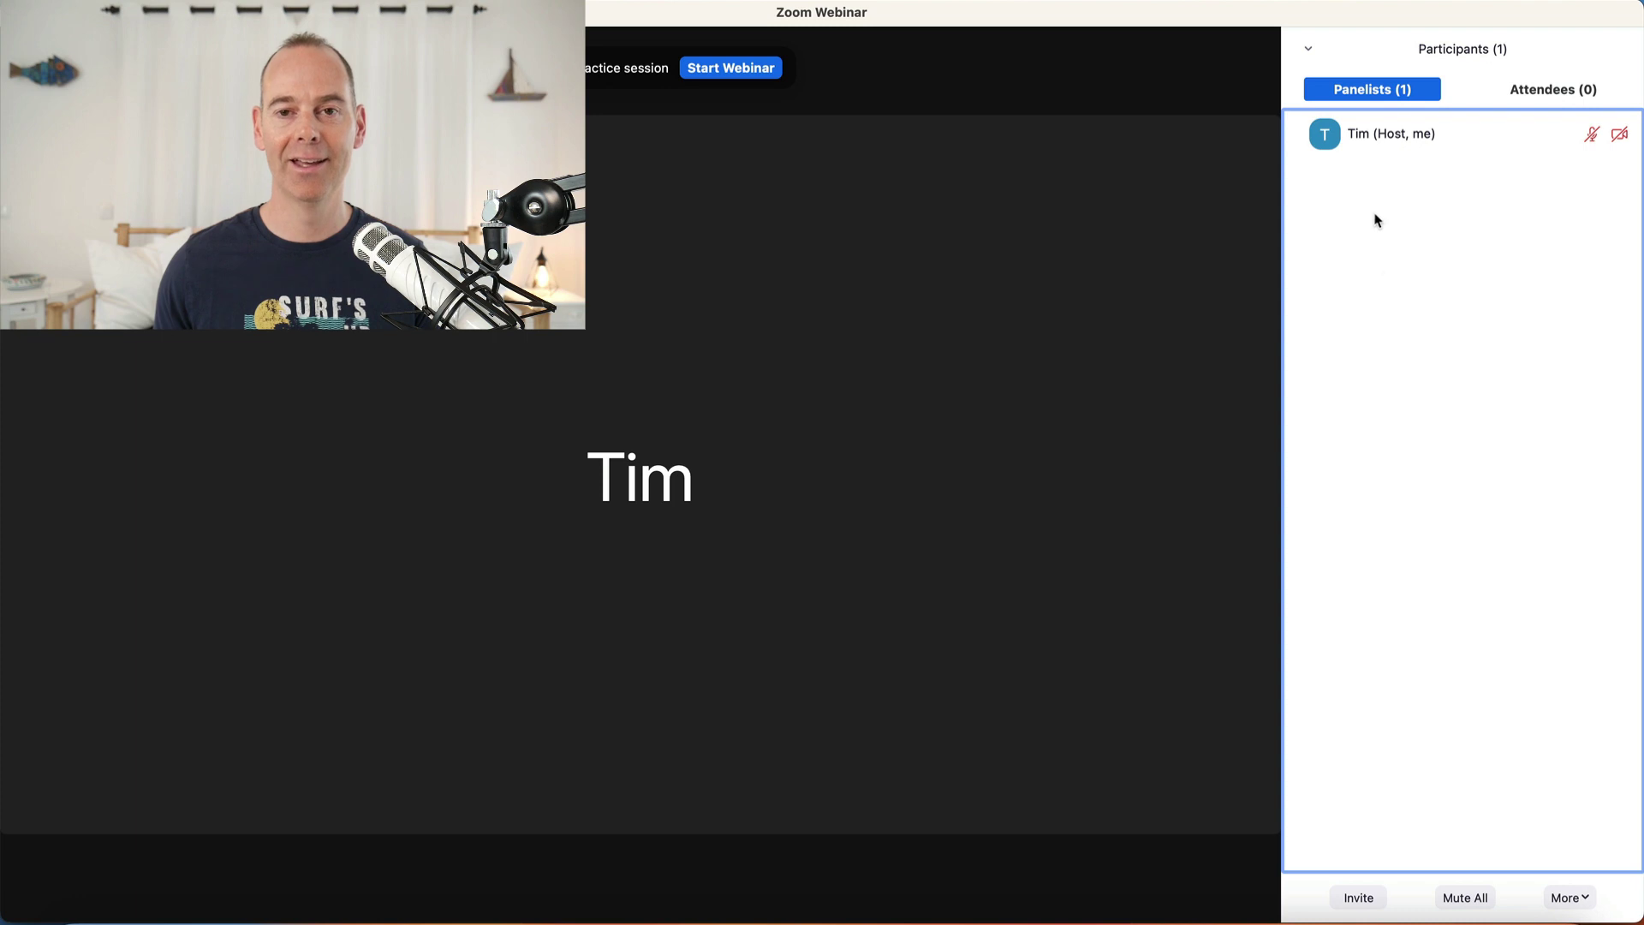
{"action": "mouse_move", "coordinate": [1491, 135]}
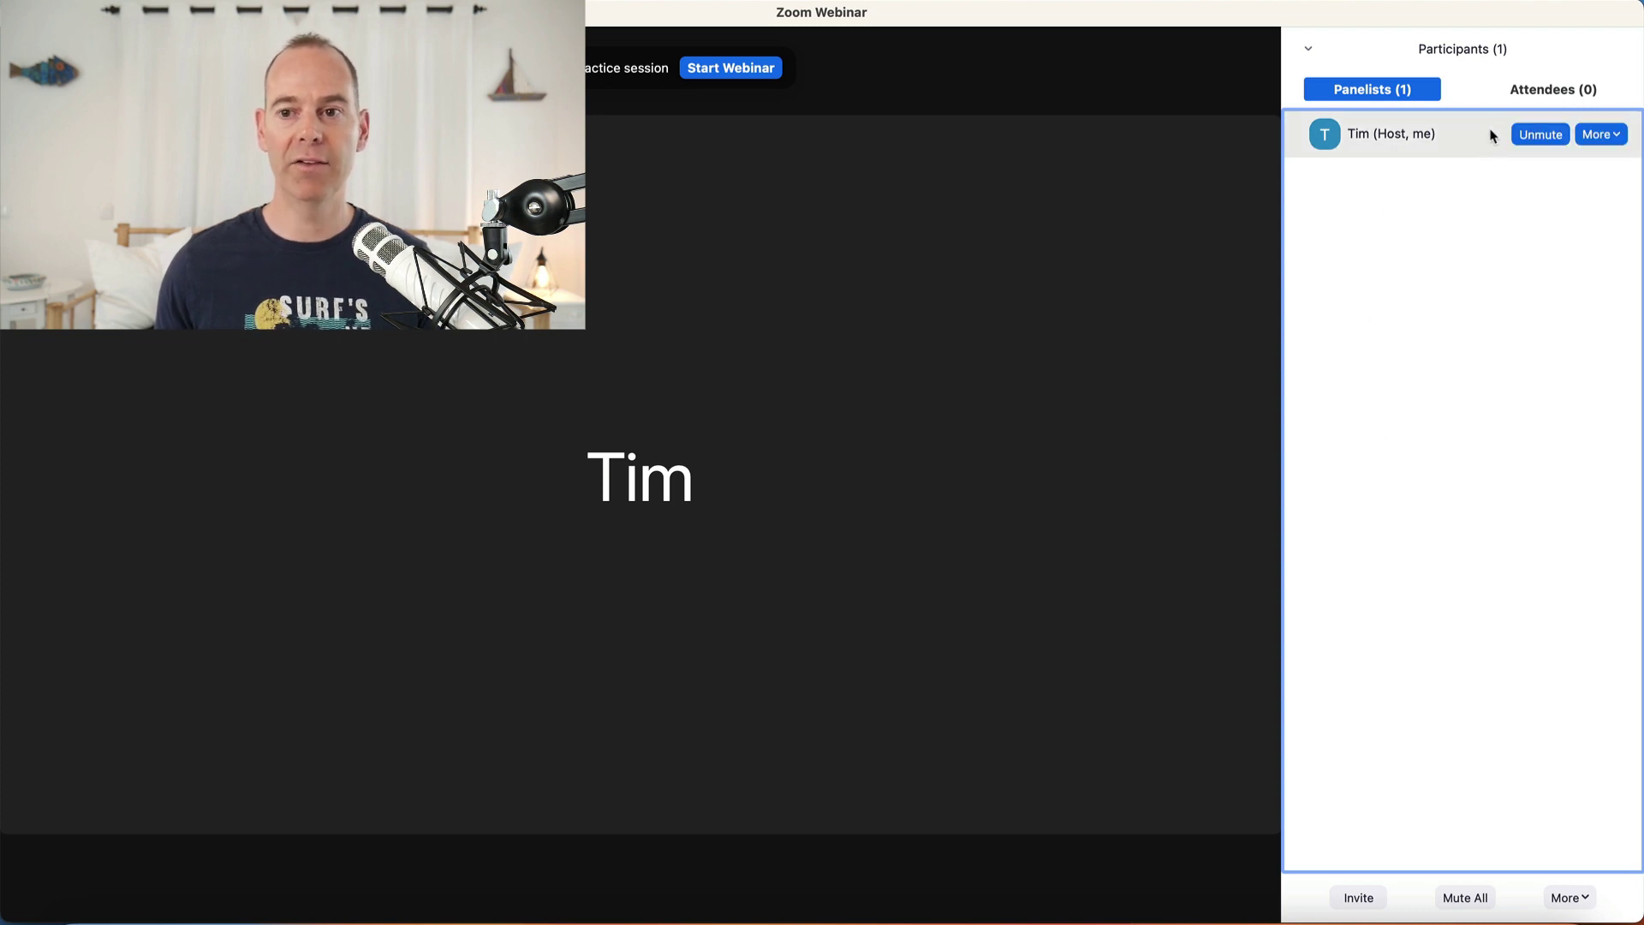
{"action": "left_click", "coordinate": [1529, 96]}
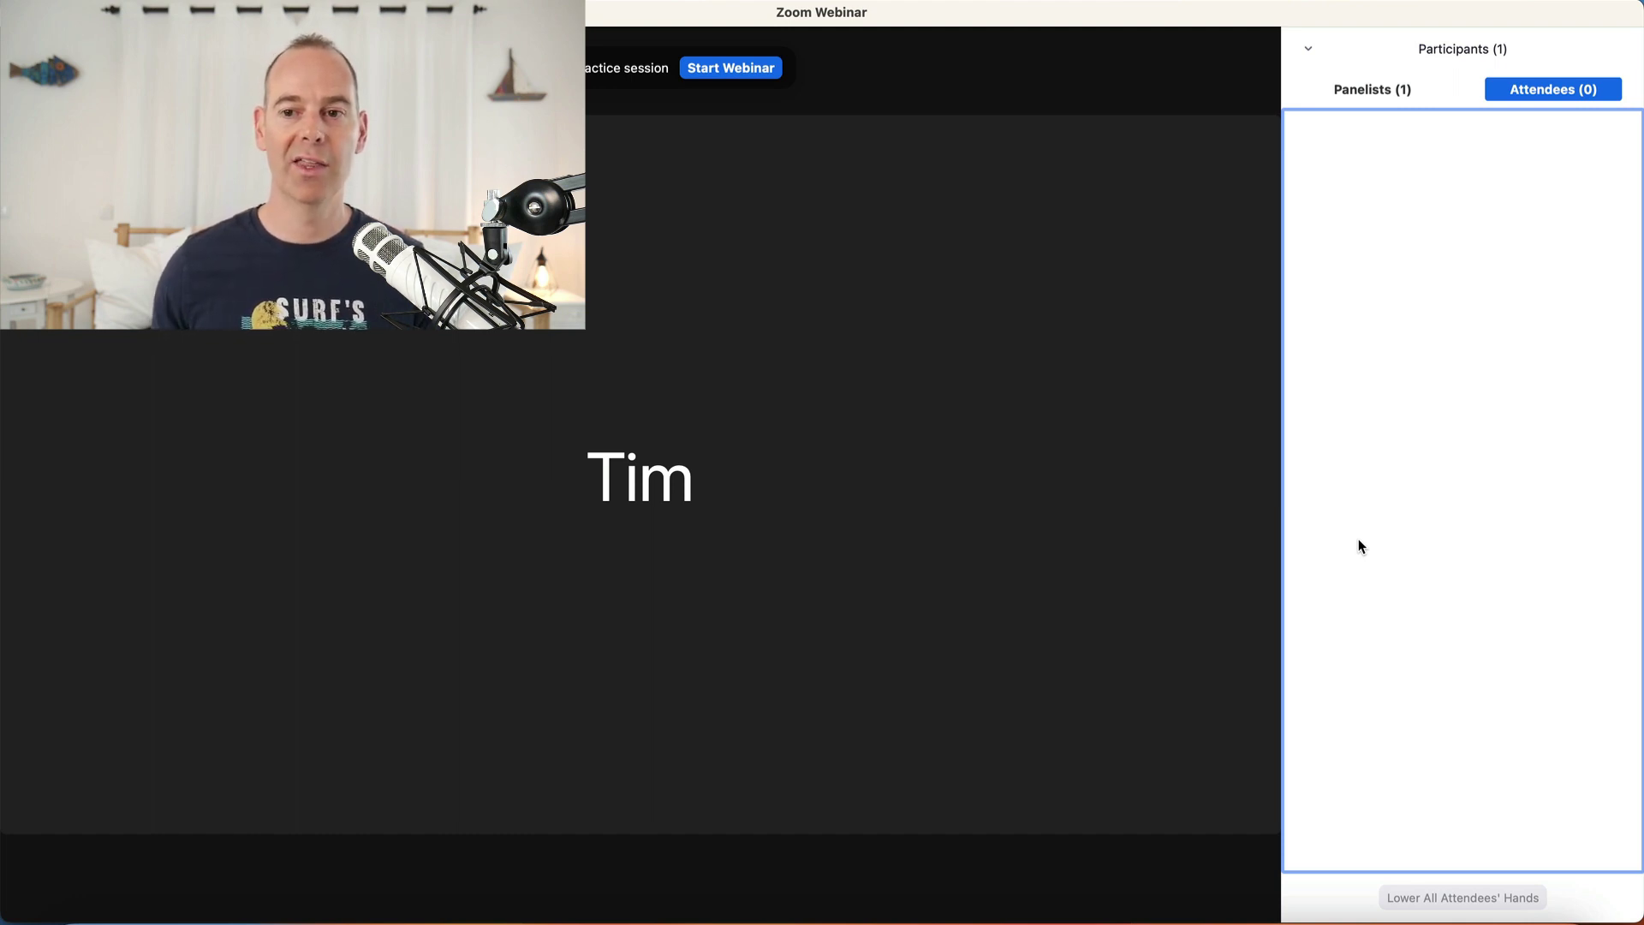
- Flip between the Panelists and Attendees tabs, then raise and lower the host's hand
{"action": "left_click", "coordinate": [1353, 90]}
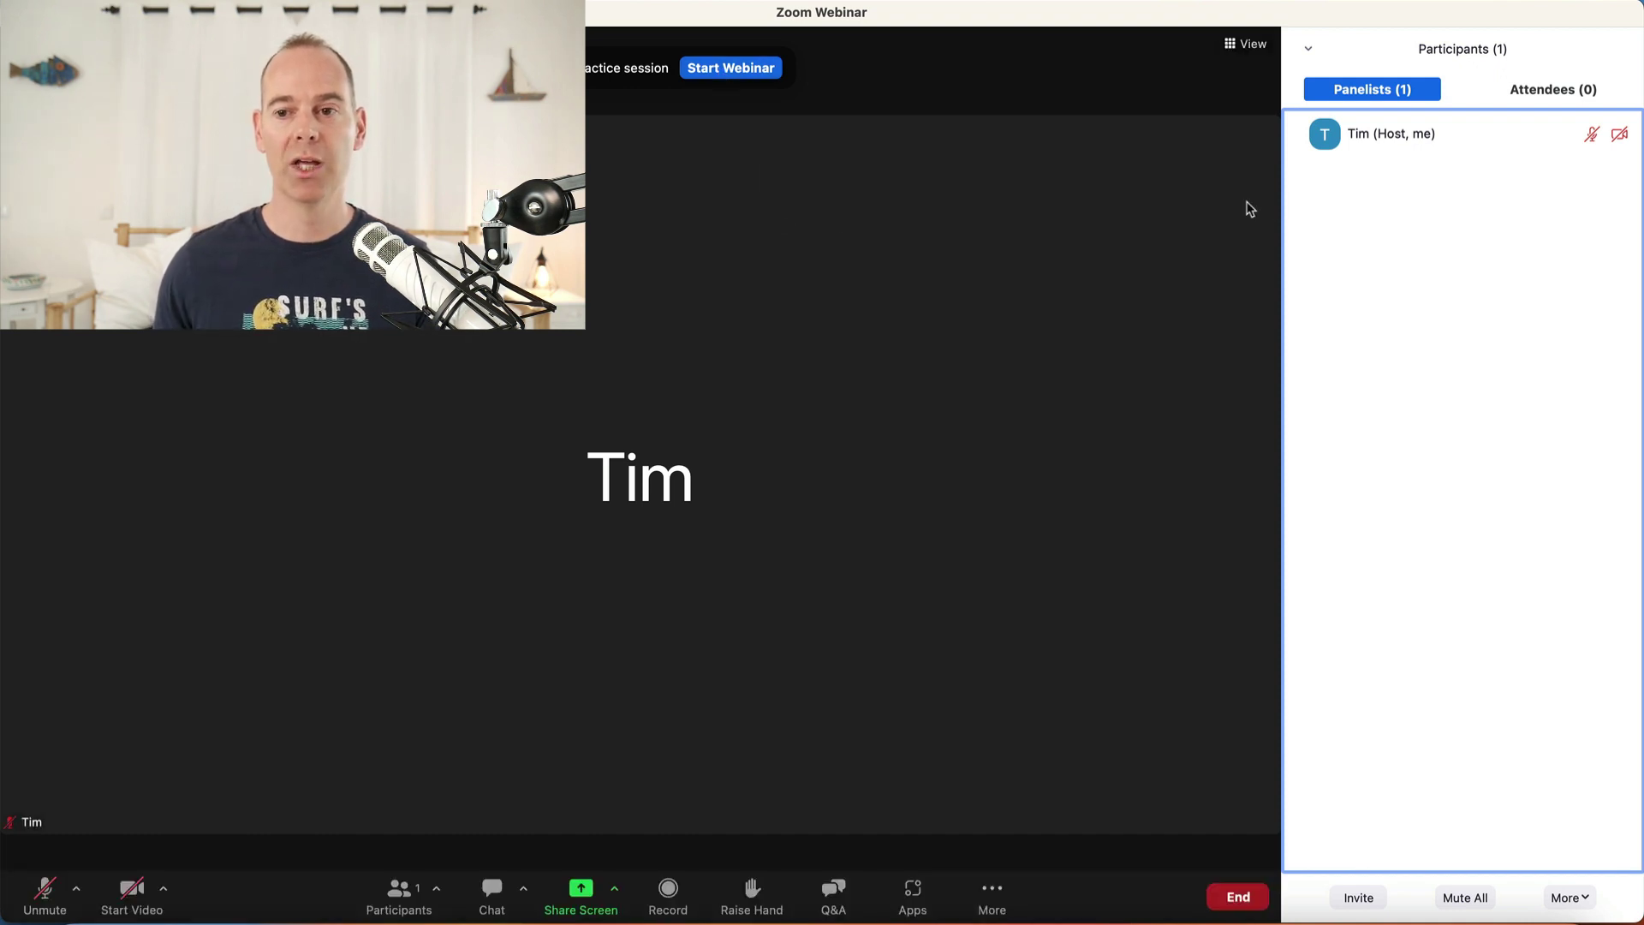
{"action": "left_click", "coordinate": [1530, 90]}
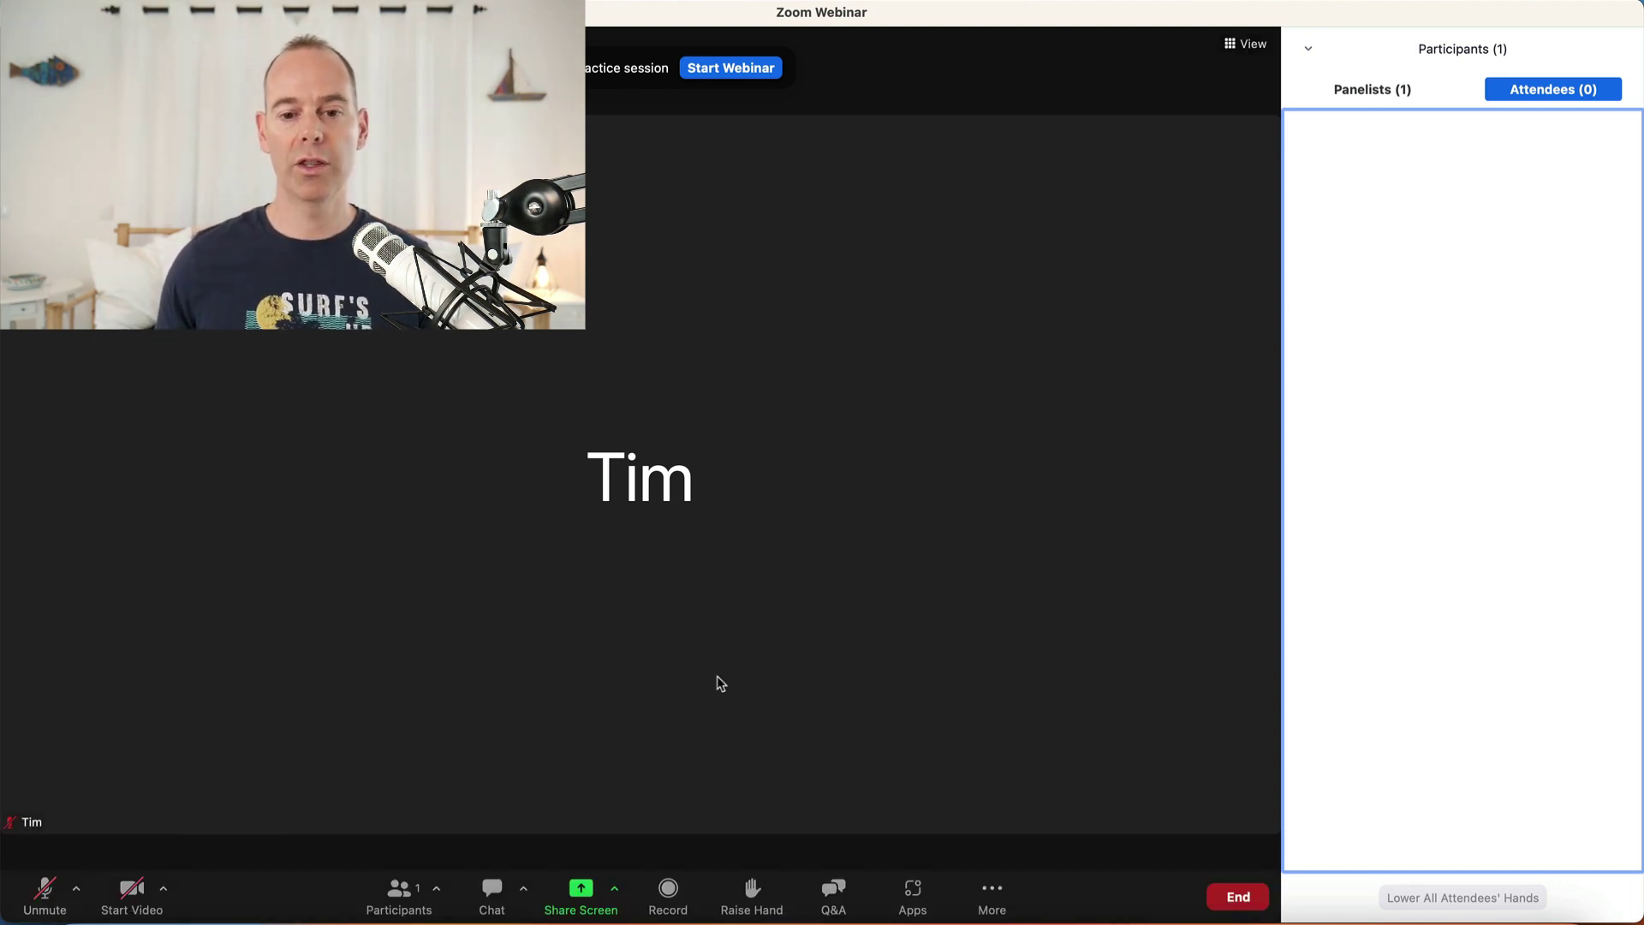
{"action": "left_click", "coordinate": [752, 895]}
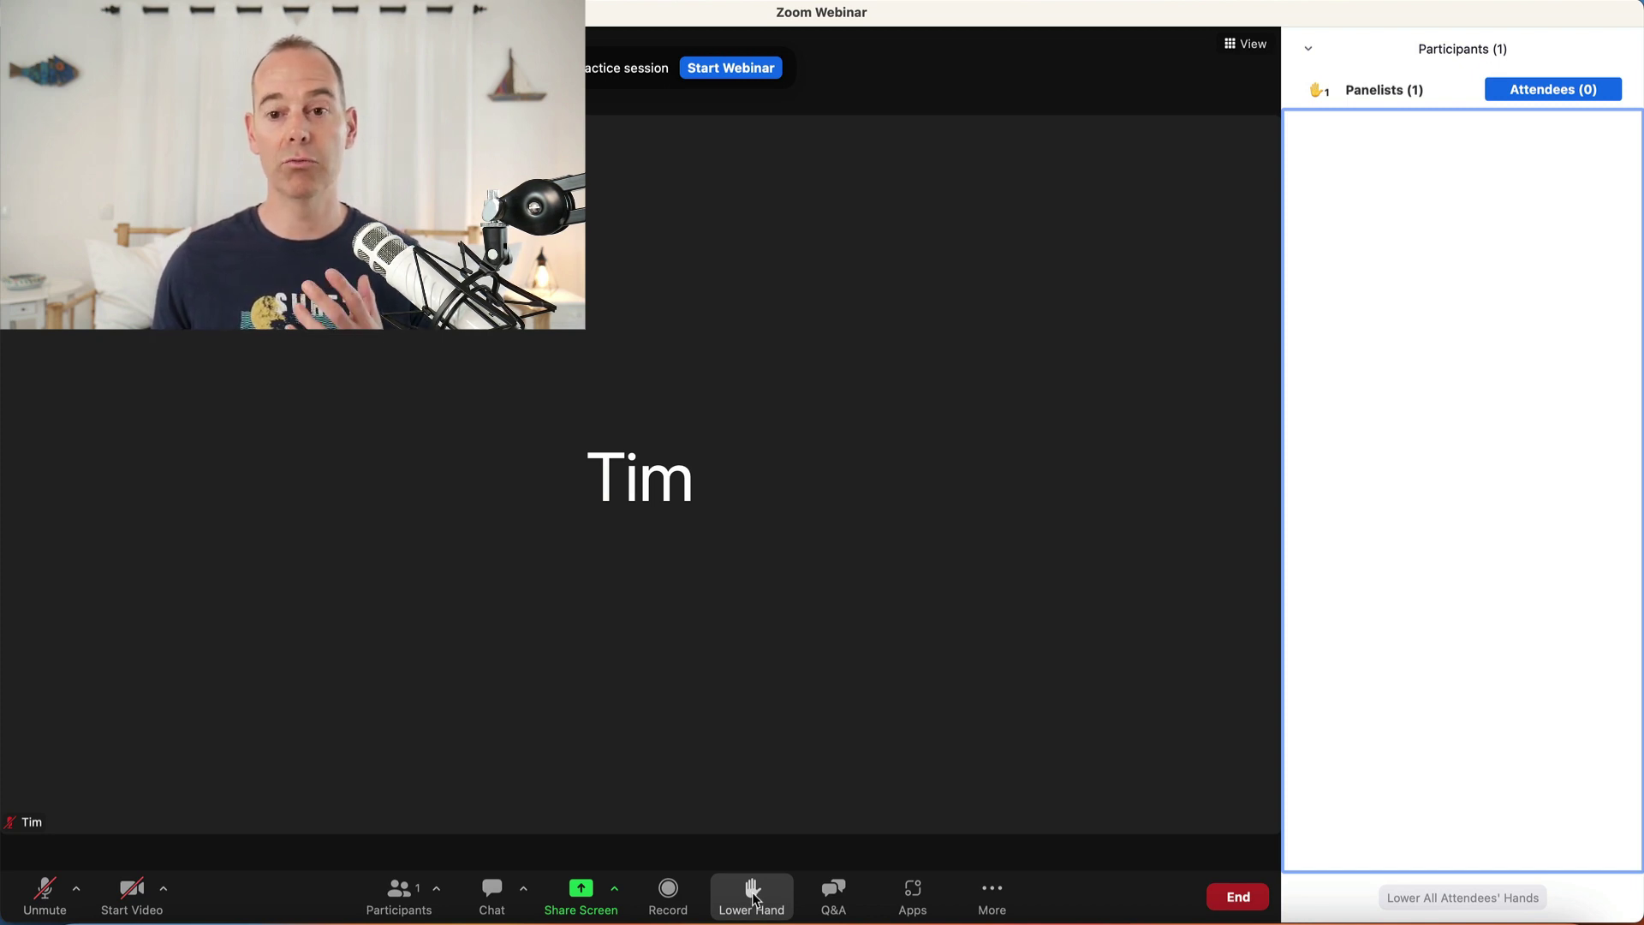
{"action": "left_click", "coordinate": [753, 896]}
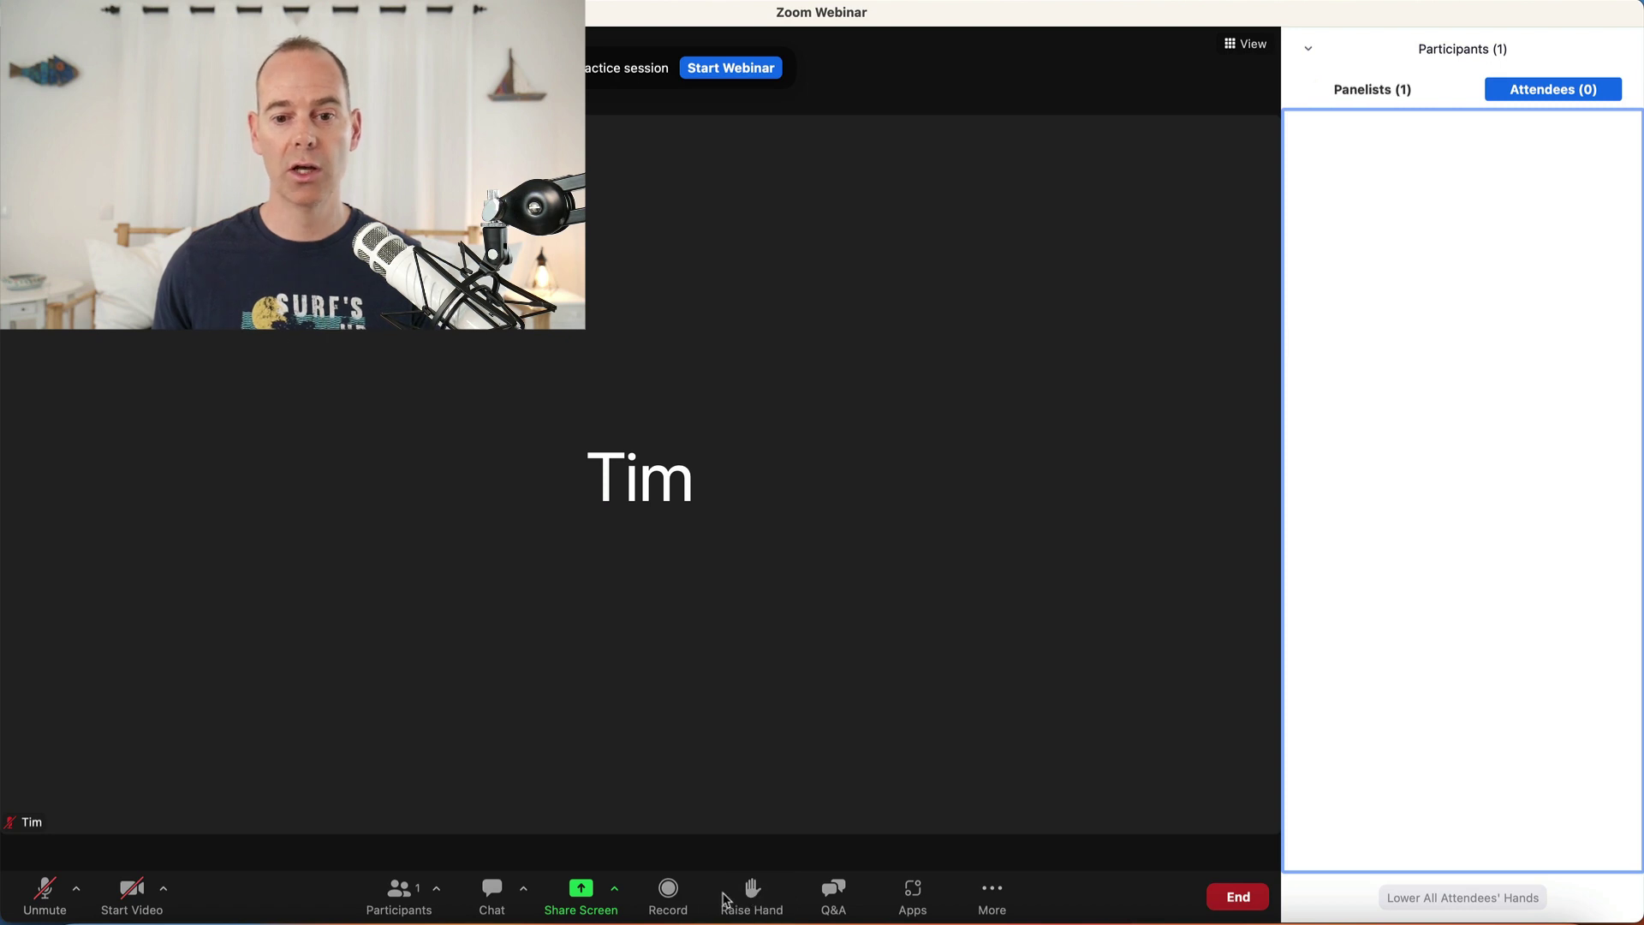
- Open the webinar chat and set the message recipient to Everyone
{"action": "left_click", "coordinate": [490, 892]}
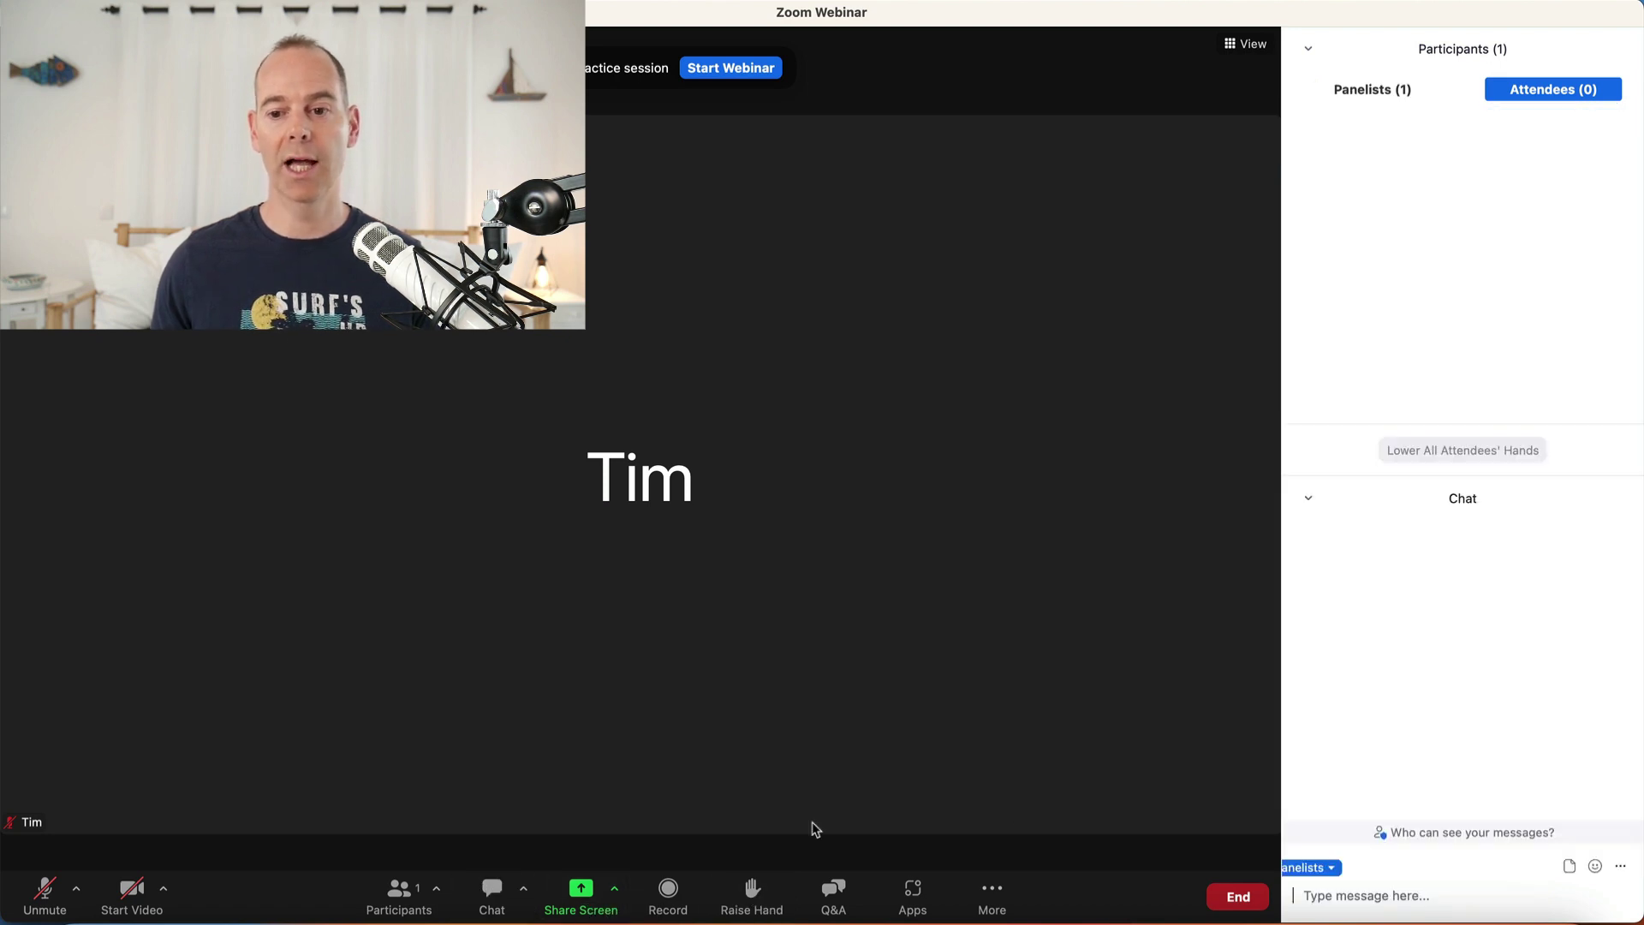
{"action": "left_click", "coordinate": [1330, 869]}
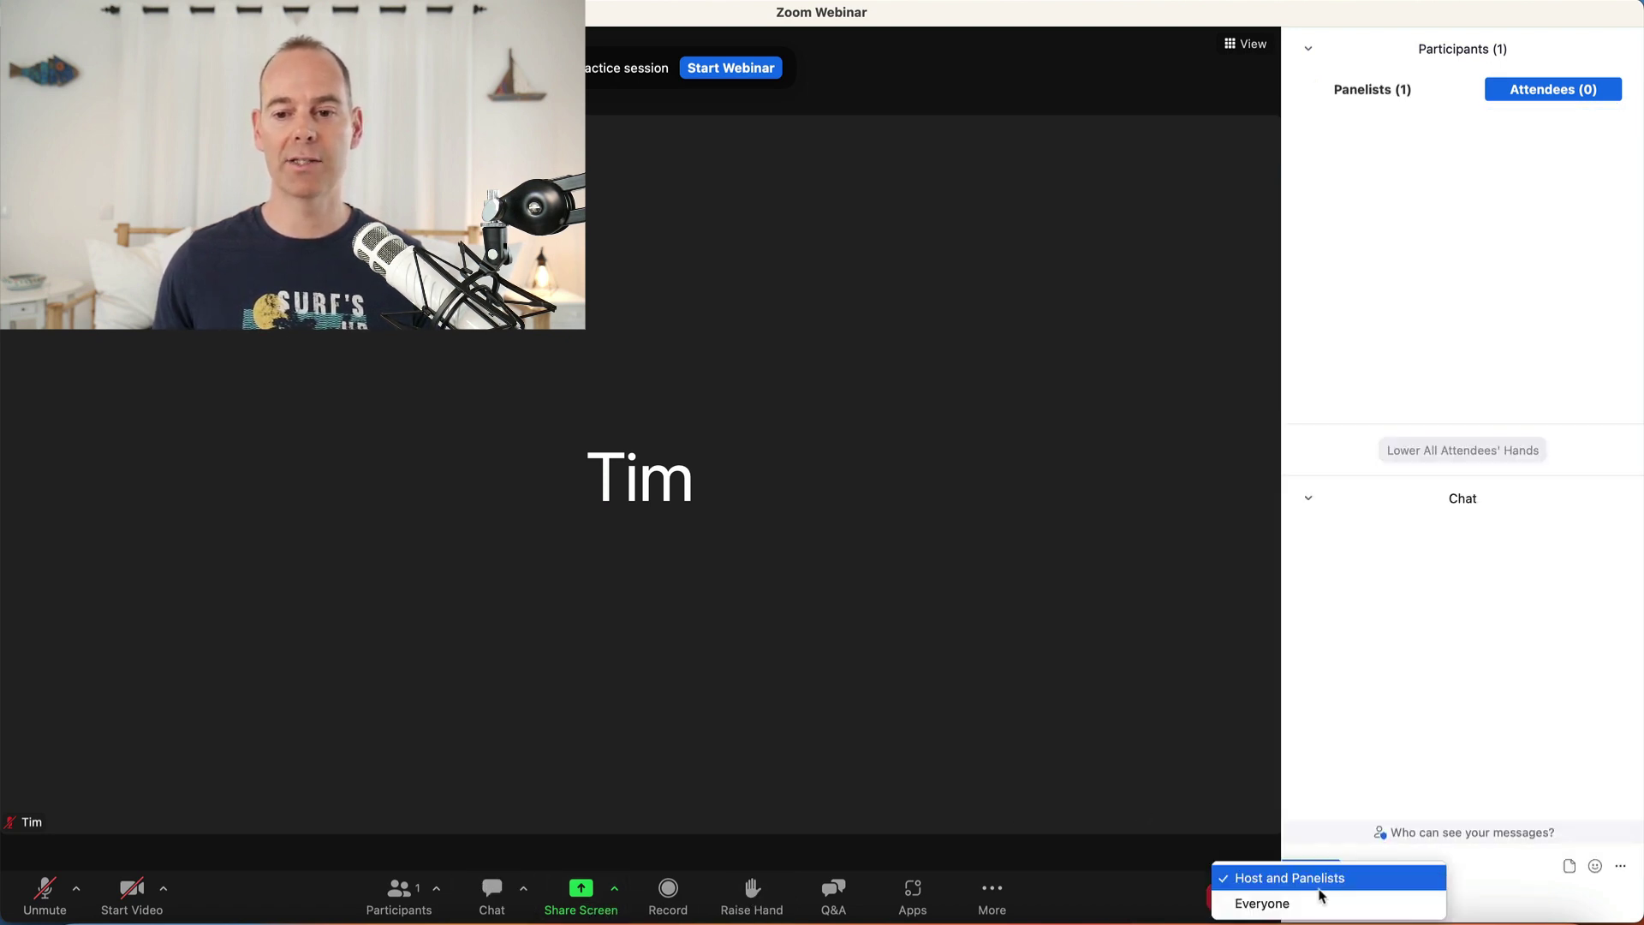
{"action": "left_click", "coordinate": [1319, 905]}
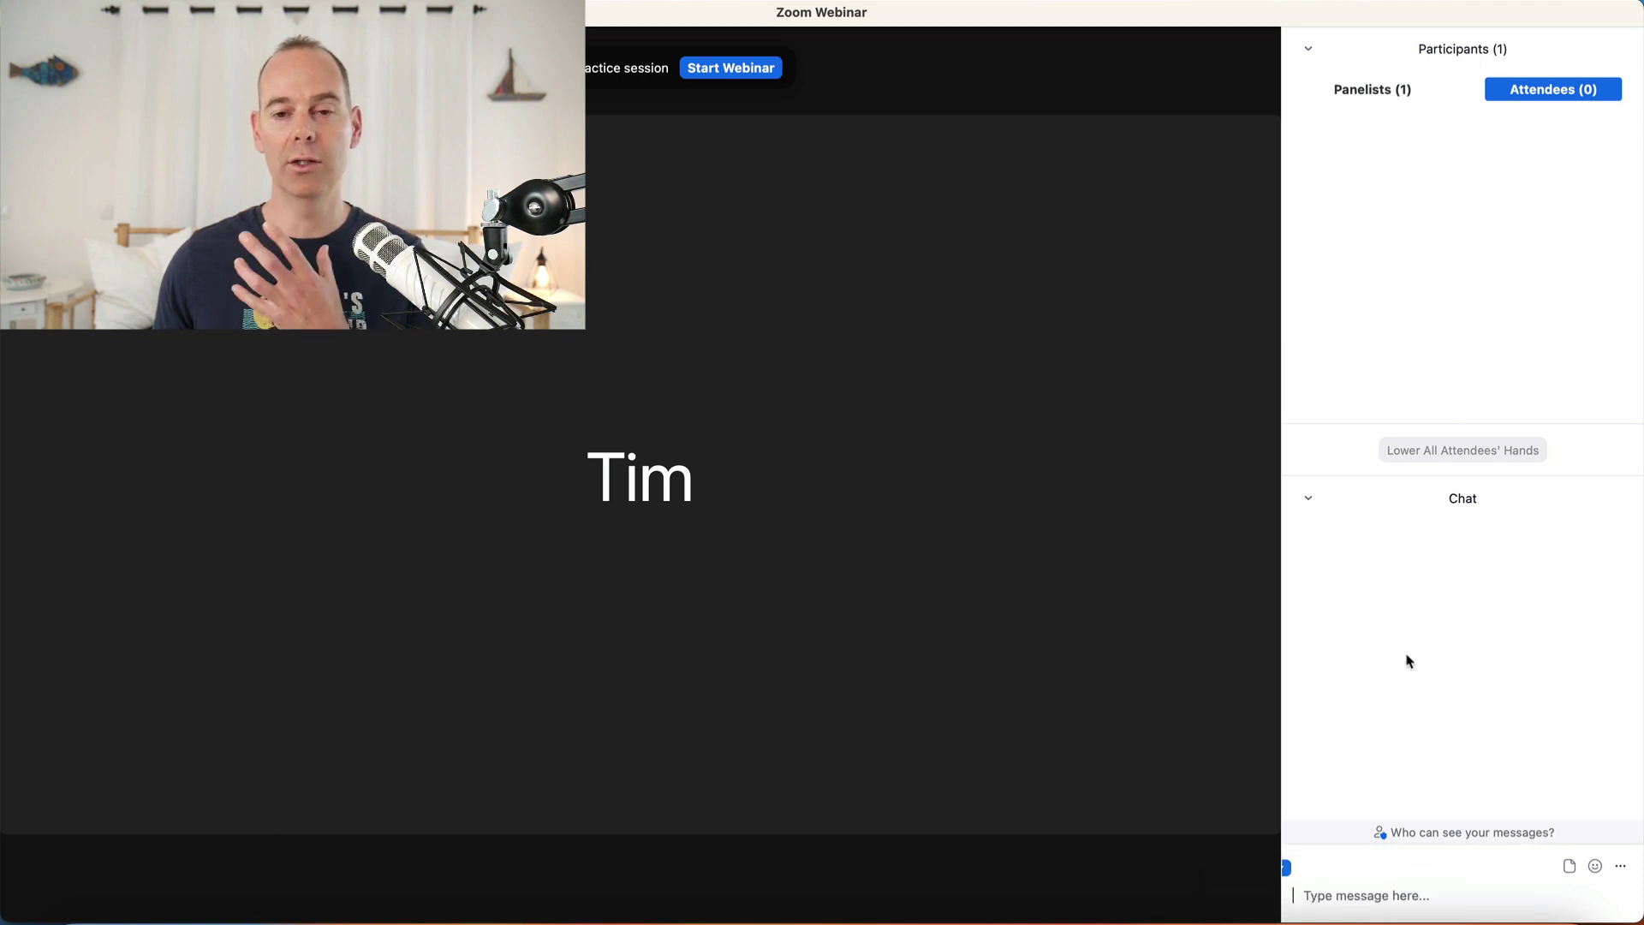
{"action": "mouse_move", "coordinate": [907, 730]}
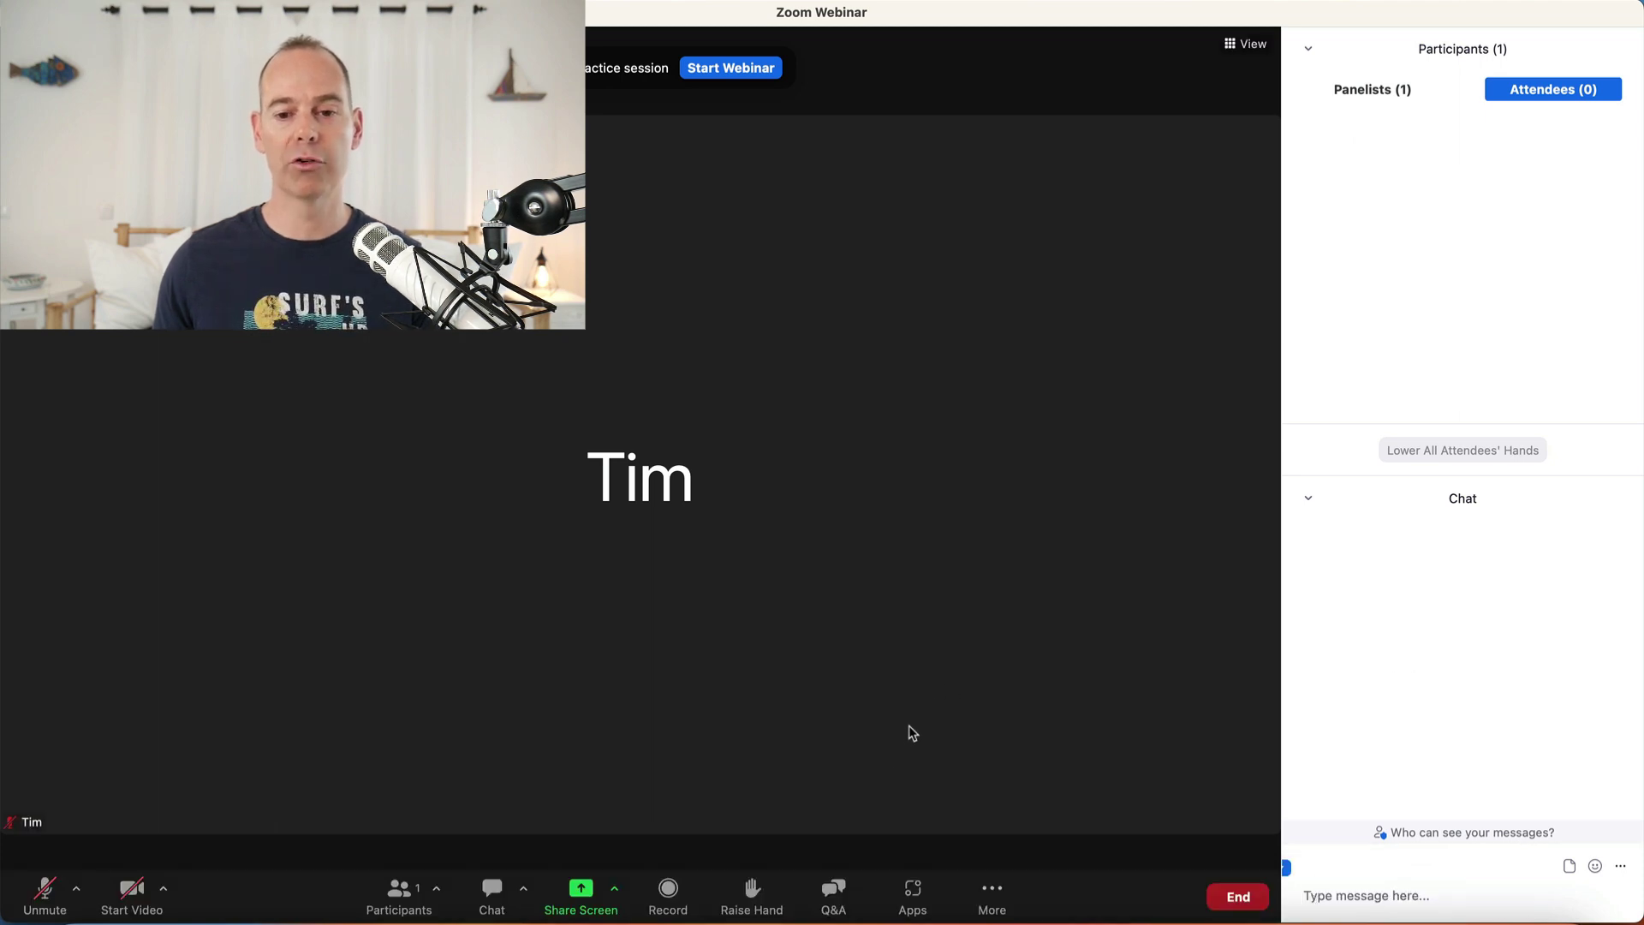
{"action": "left_click", "coordinate": [835, 893]}
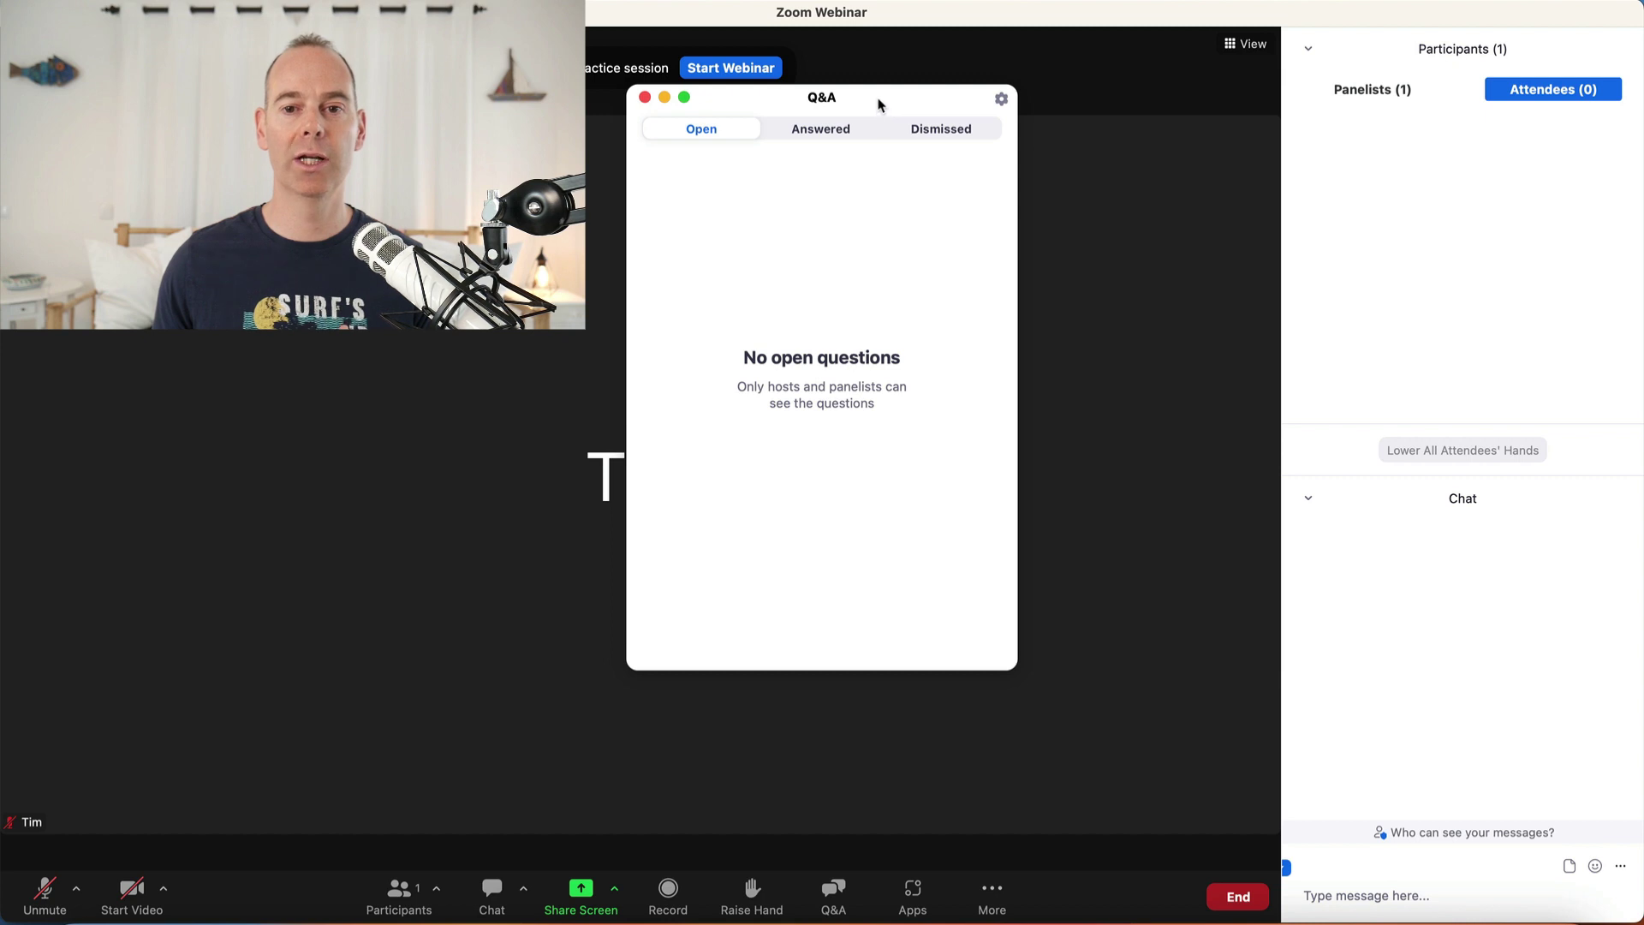
{"action": "left_click_drag", "start_coordinate": [878, 103], "coordinate": [261, 112]}
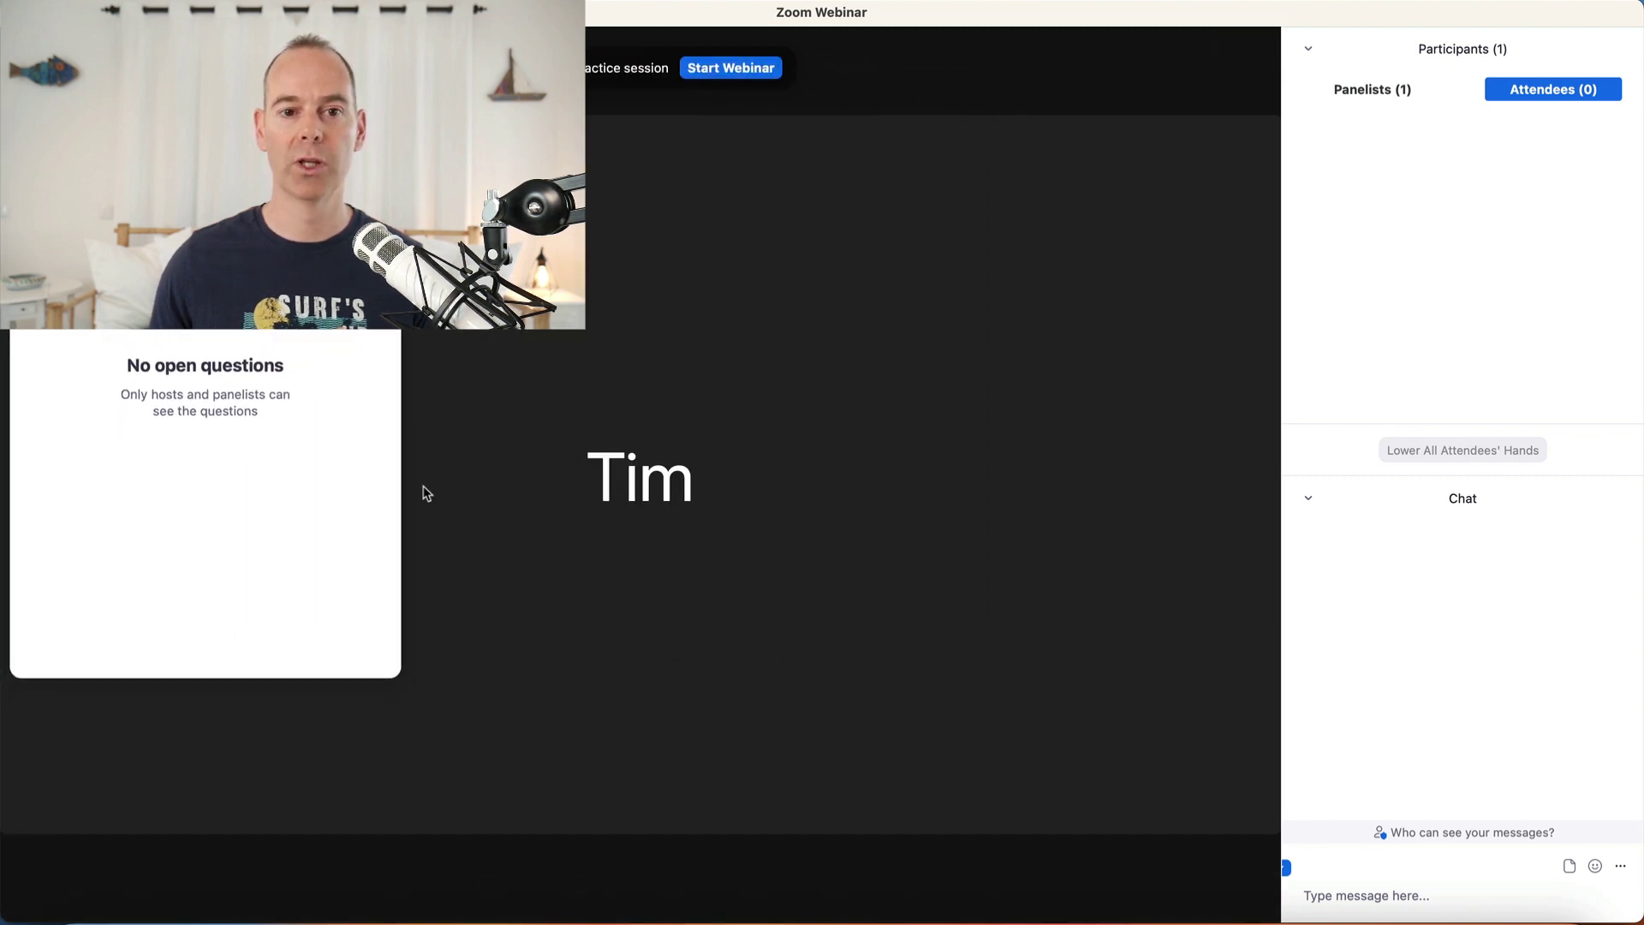
{"action": "left_click_drag", "start_coordinate": [399, 677], "coordinate": [477, 730]}
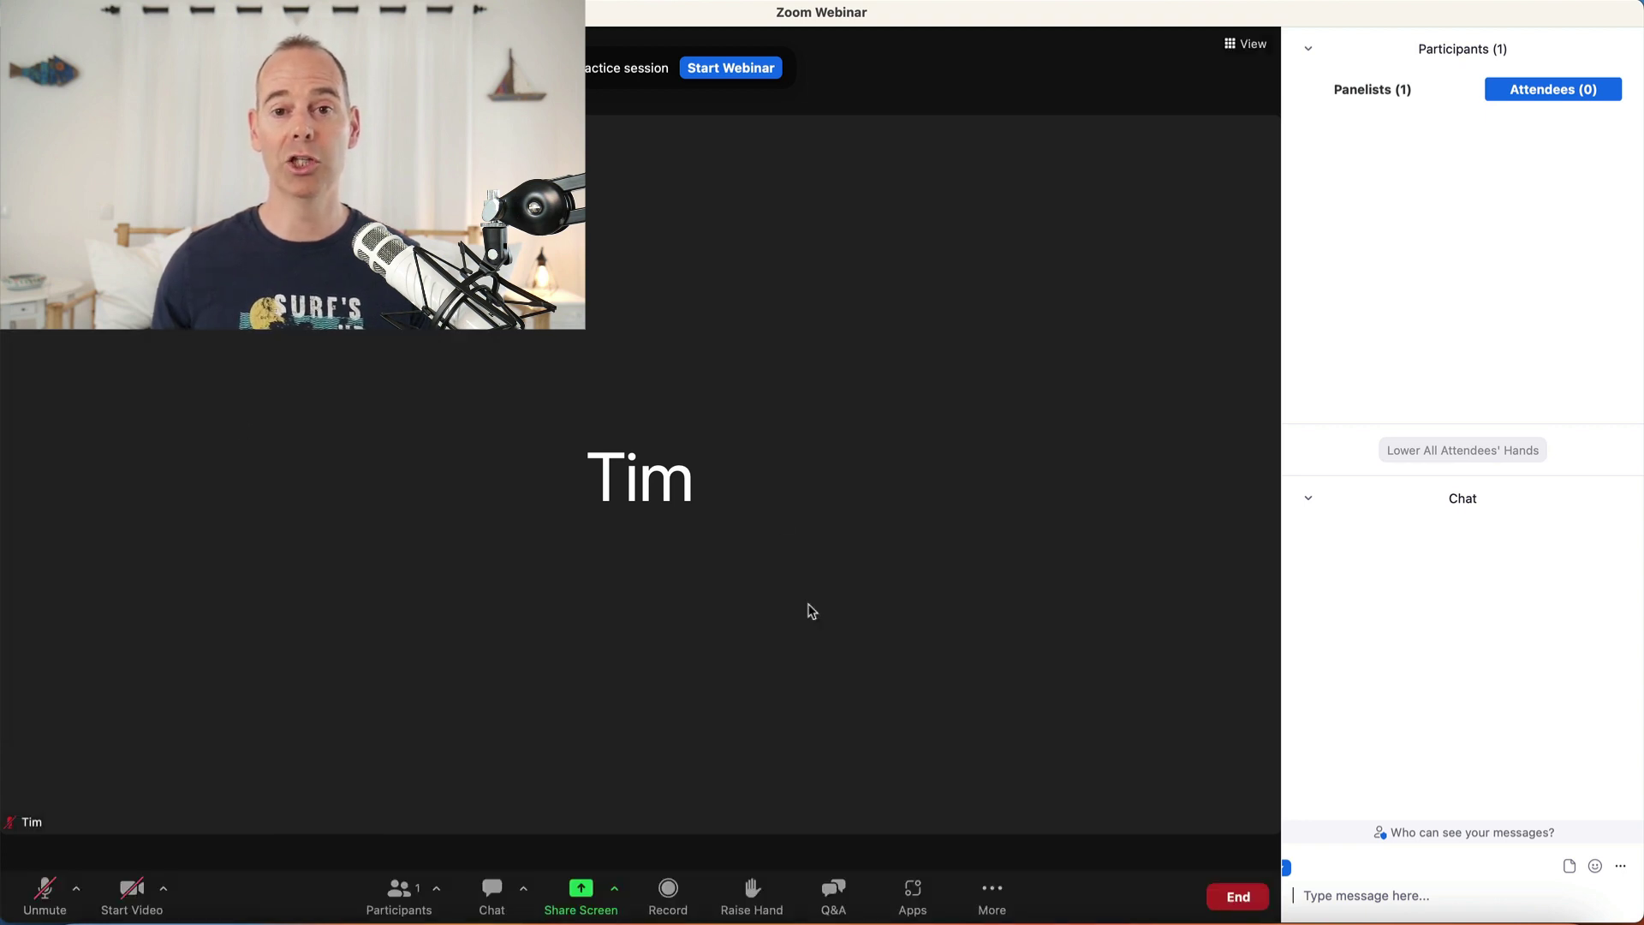
- Take the webinar live out of practice mode and view the Panelists list showing the host
{"action": "left_click", "coordinate": [732, 75]}
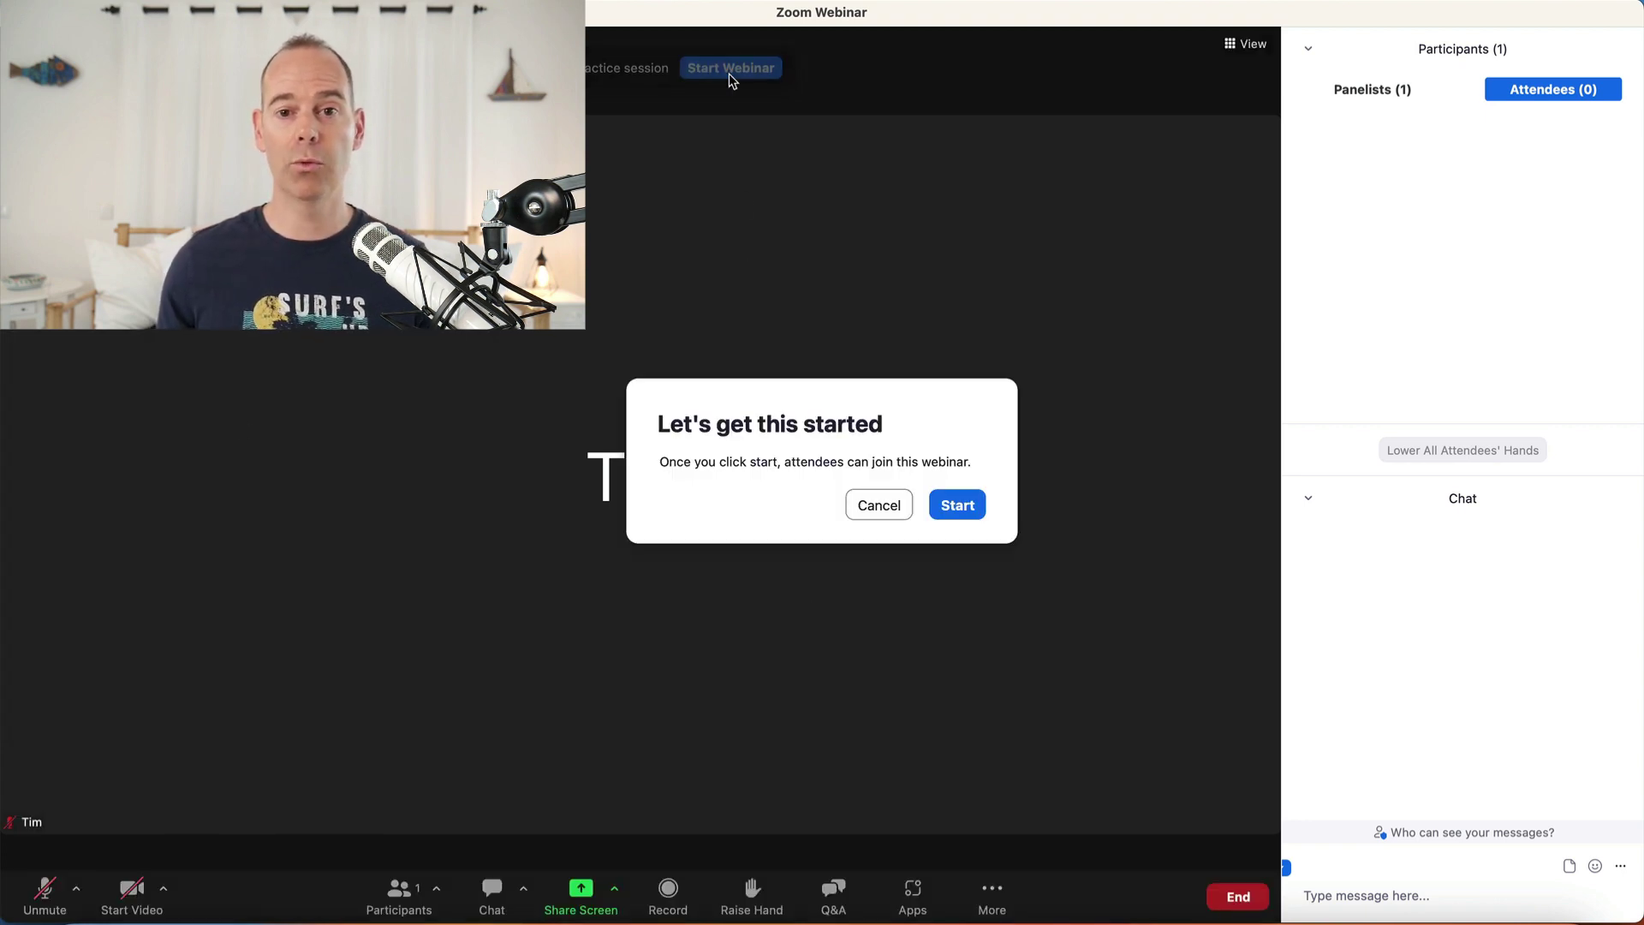
{"action": "left_click", "coordinate": [956, 508]}
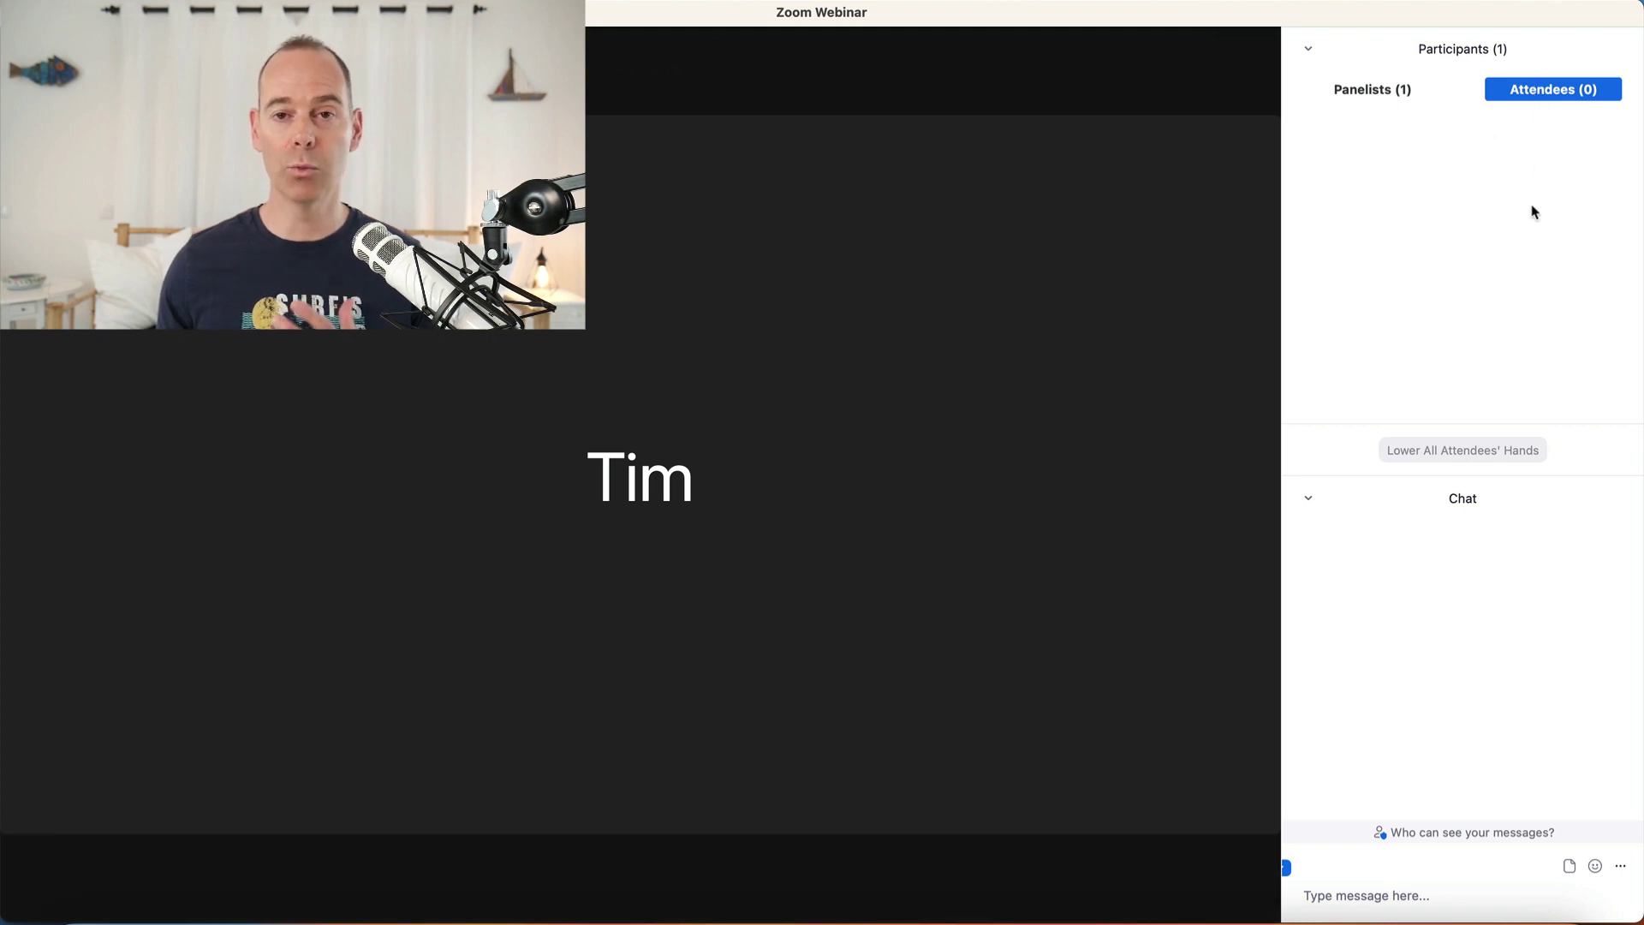
{"action": "left_click", "coordinate": [1367, 95]}
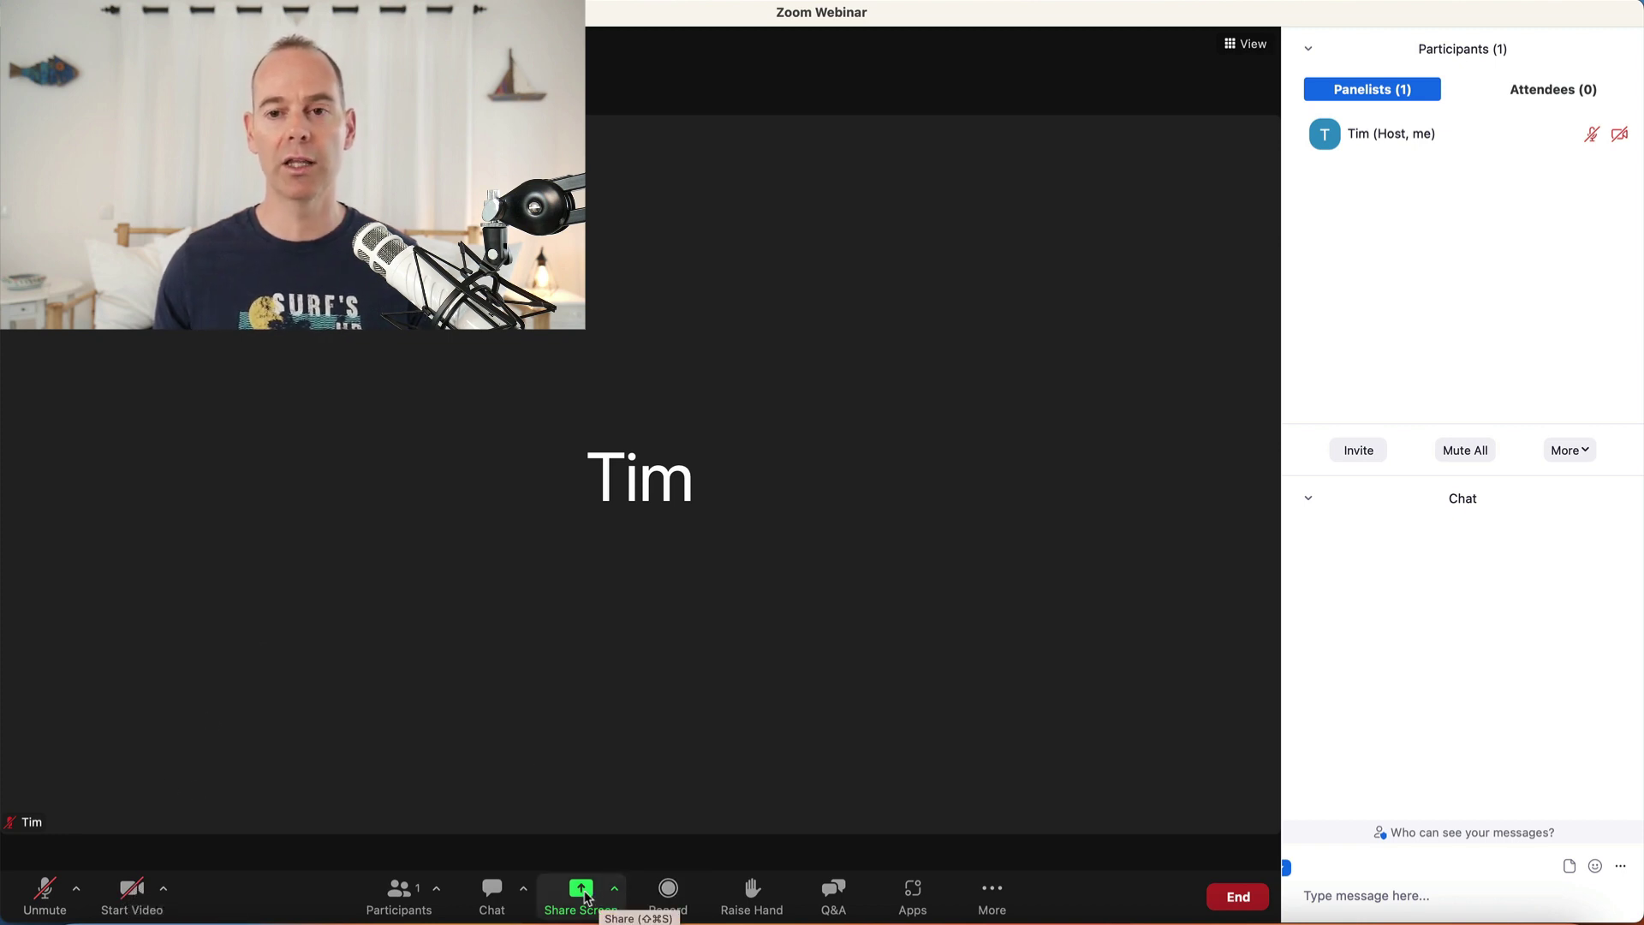
{"action": "left_click", "coordinate": [581, 891]}
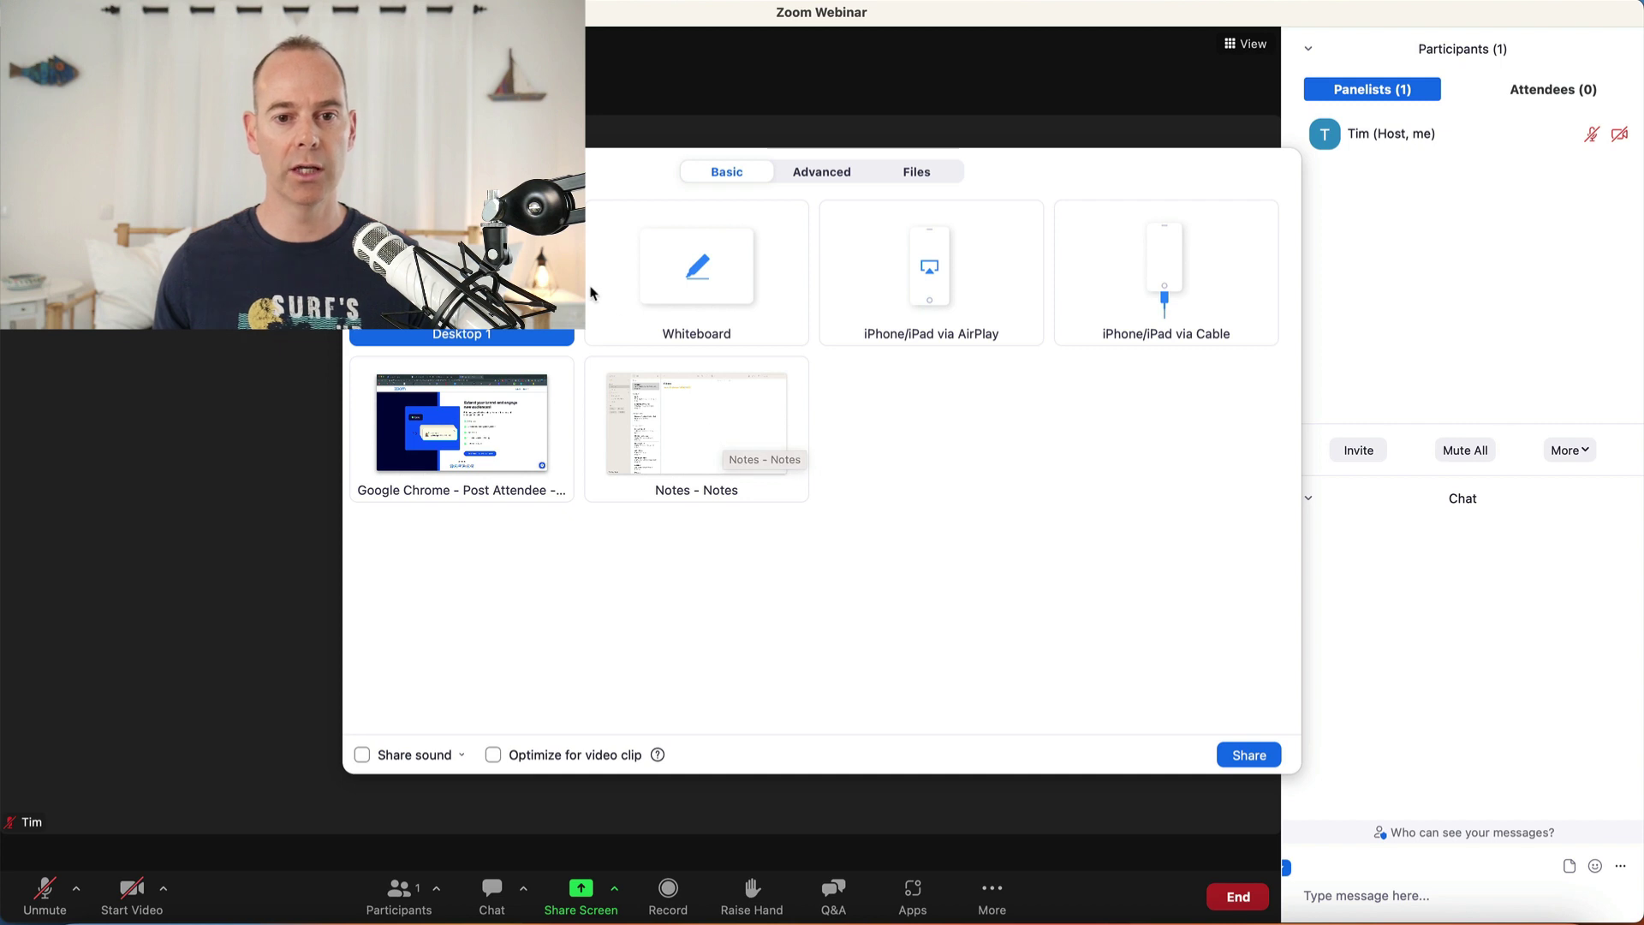
{"action": "double_click", "coordinate": [510, 420]}
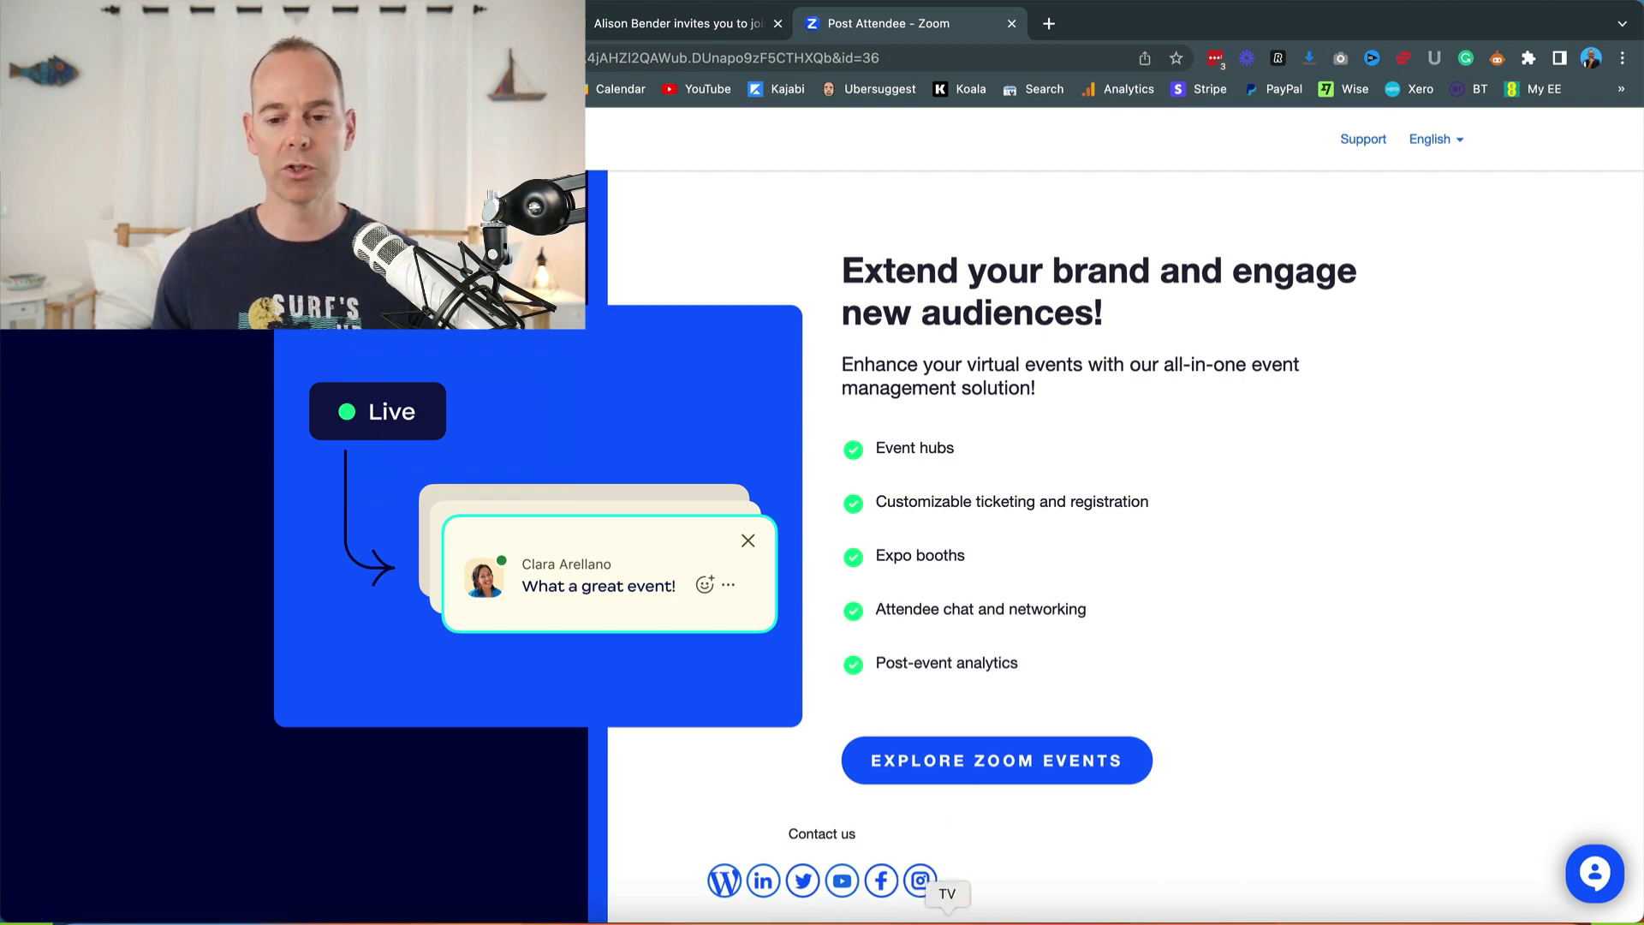
{"action": "key", "text": "super+shift+s"}
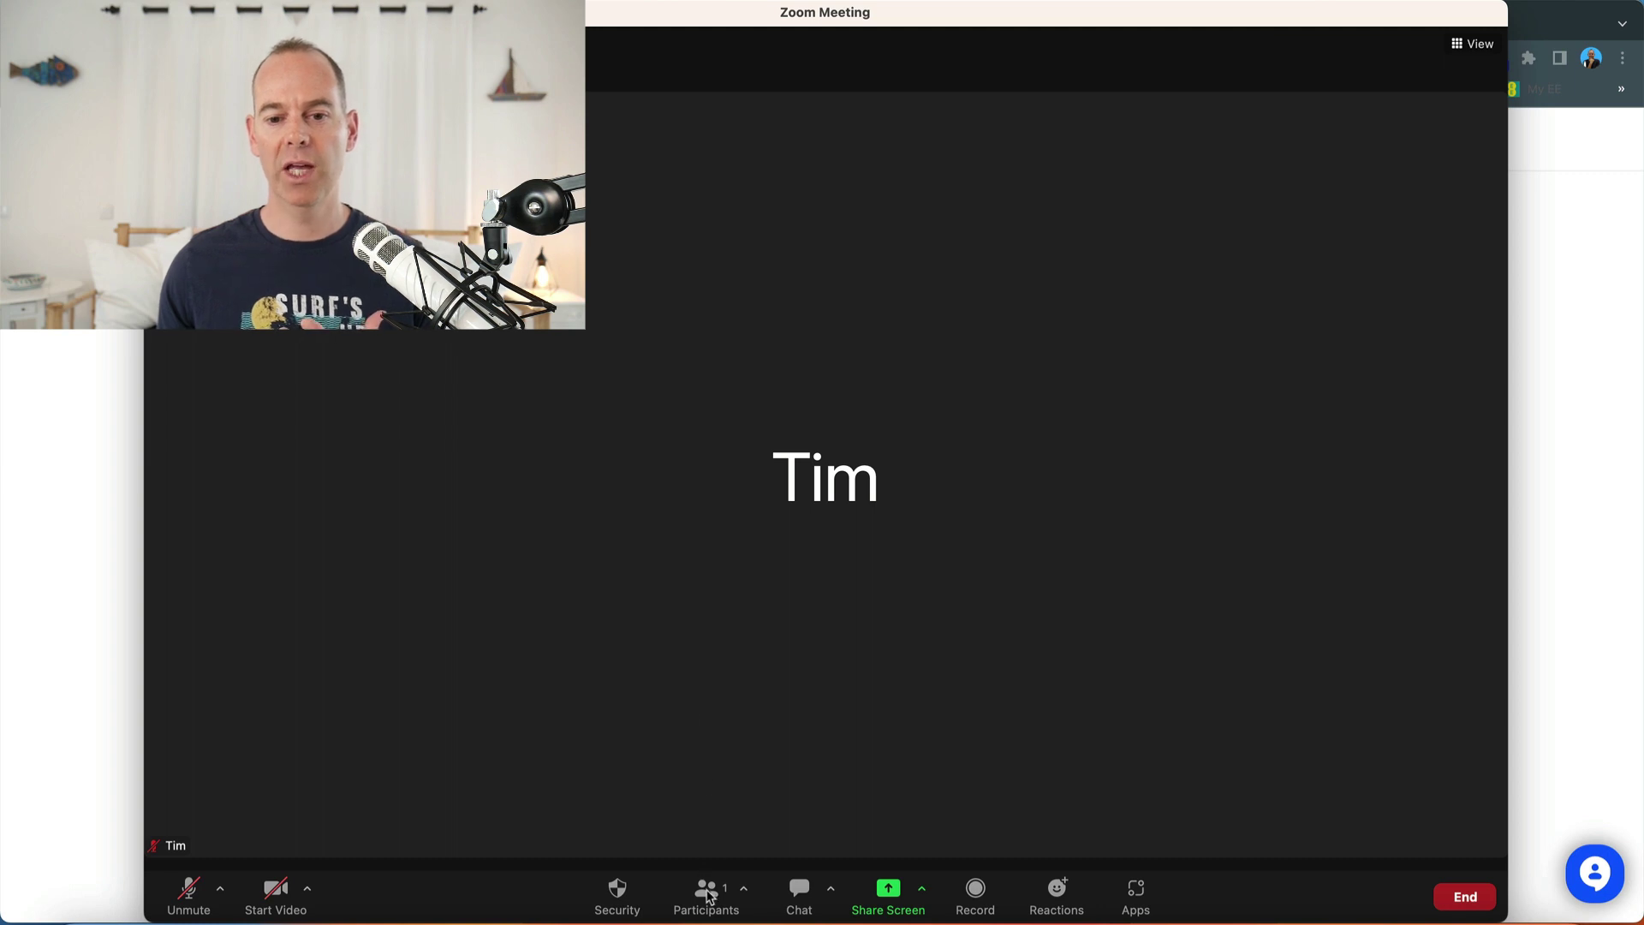
- Show the meeting's participant list, with only the host listed, muted and video off
{"action": "left_click", "coordinate": [707, 891]}
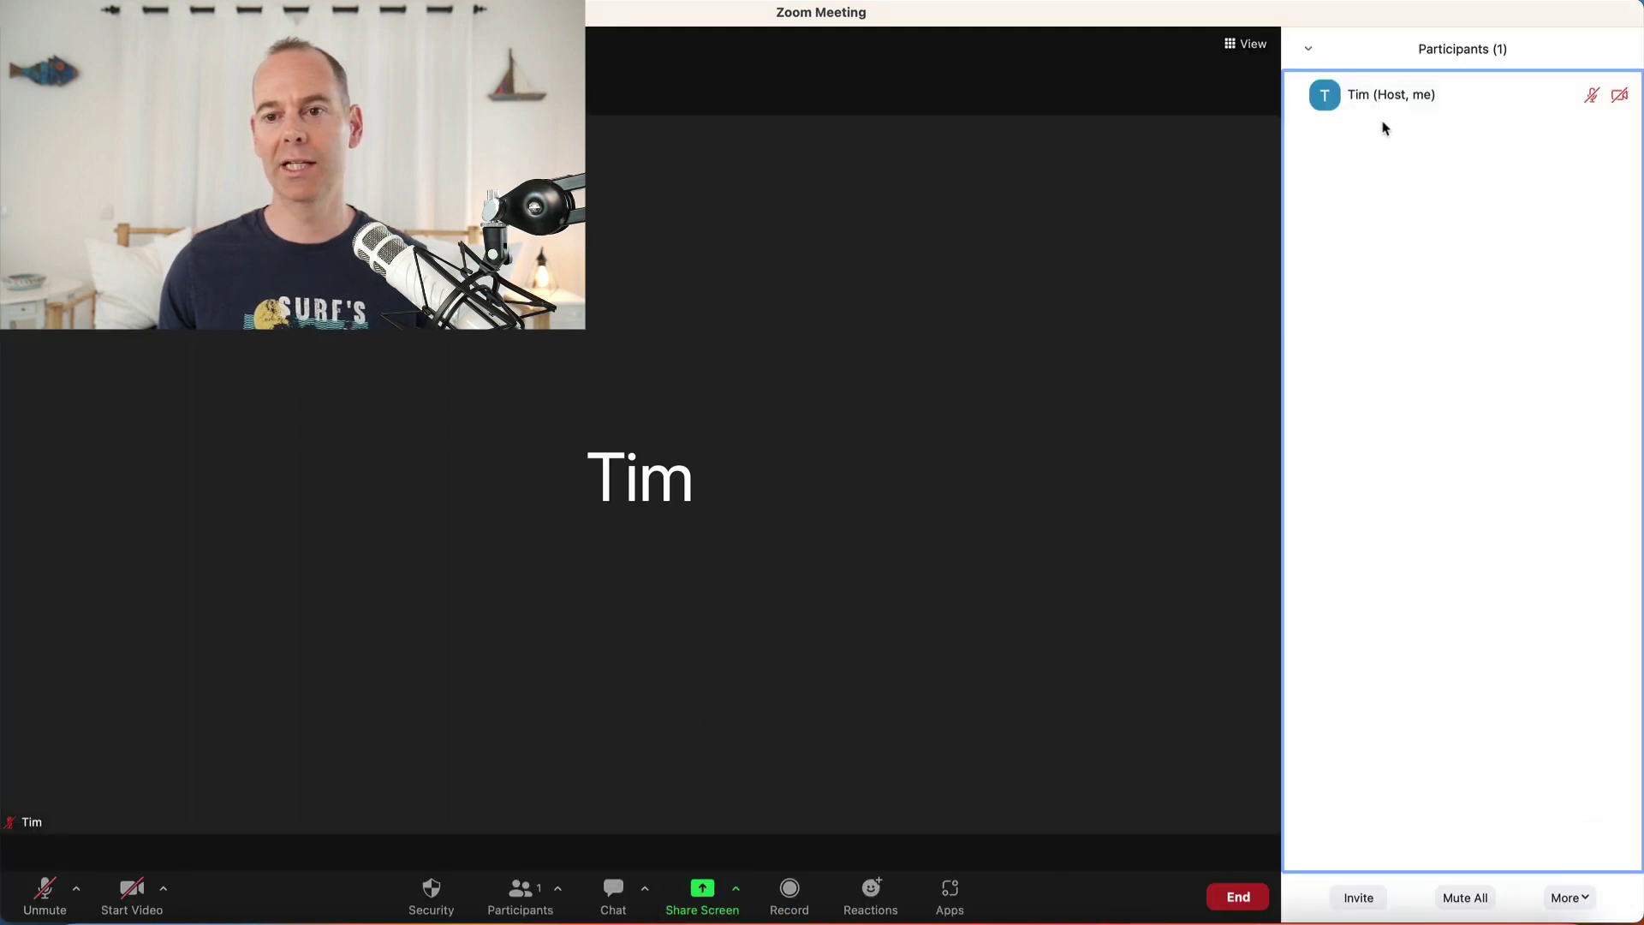
{"action": "mouse_move", "coordinate": [1373, 105]}
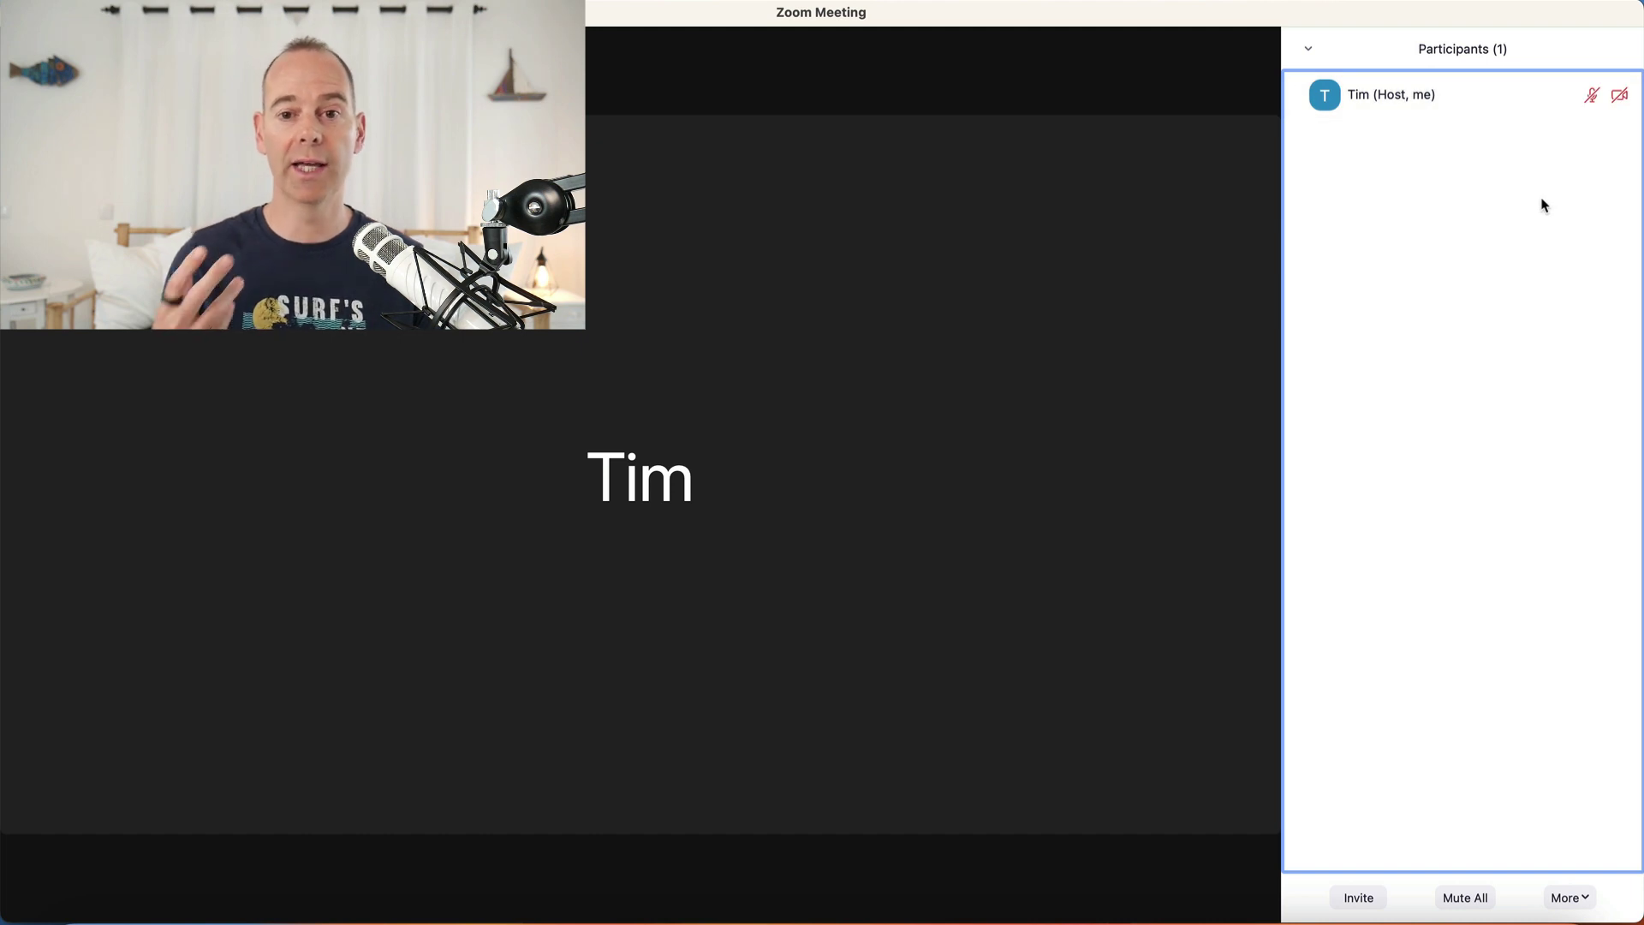
{"action": "mouse_move", "coordinate": [950, 308]}
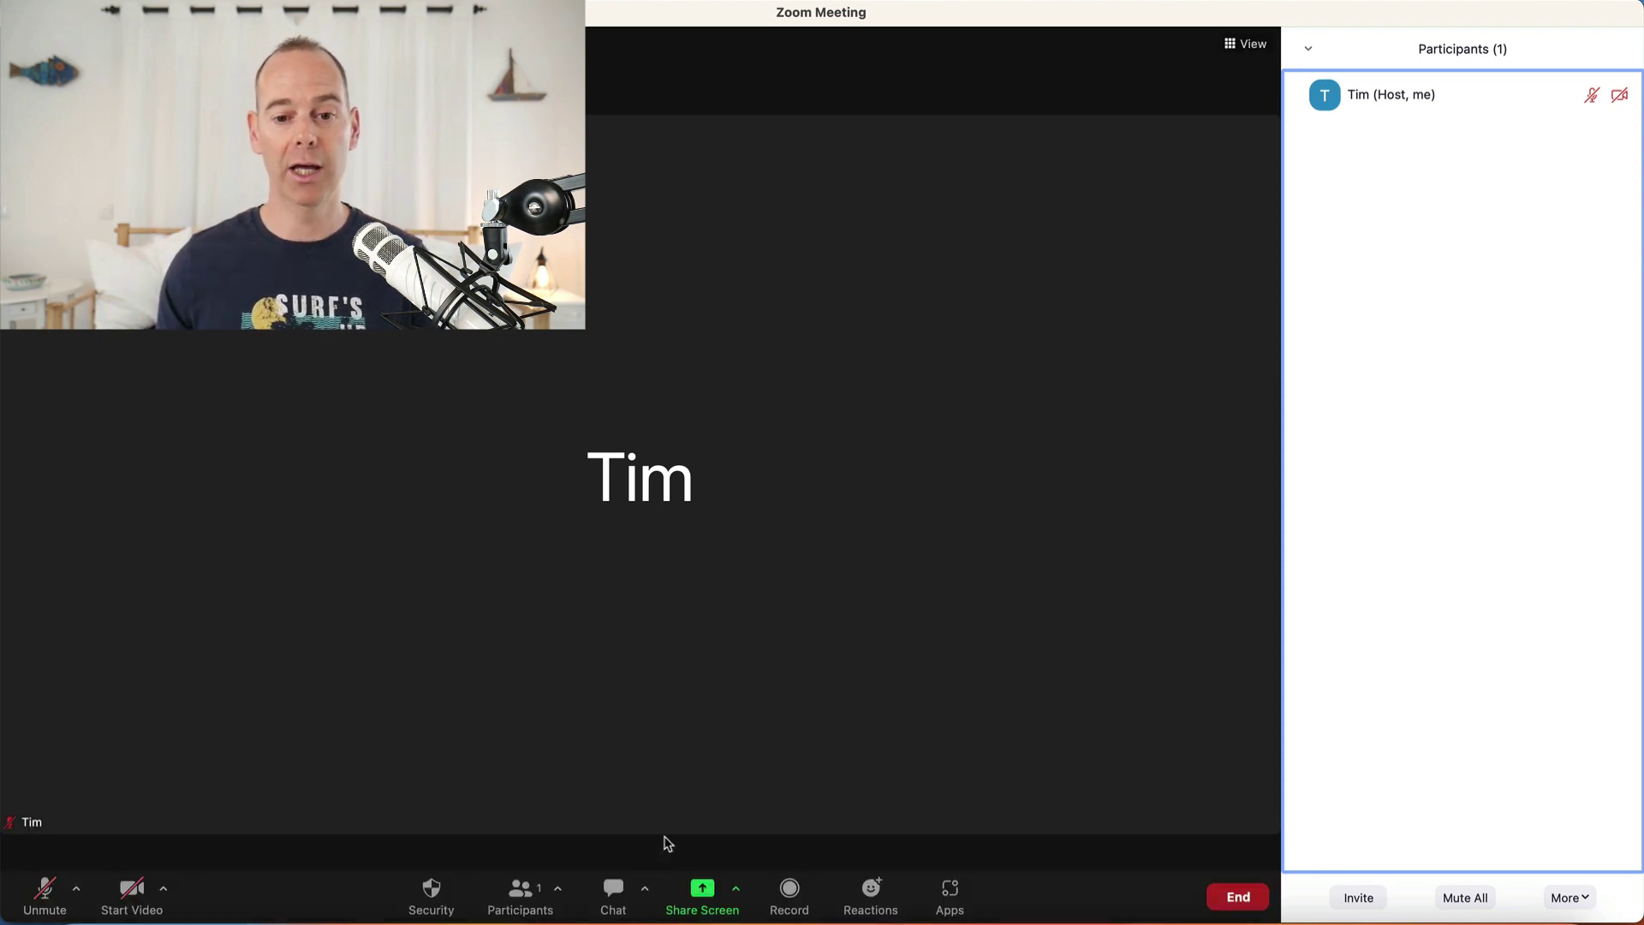
- Open the empty meeting chat below the participant list, addressed to Everyone
{"action": "left_click", "coordinate": [613, 890]}
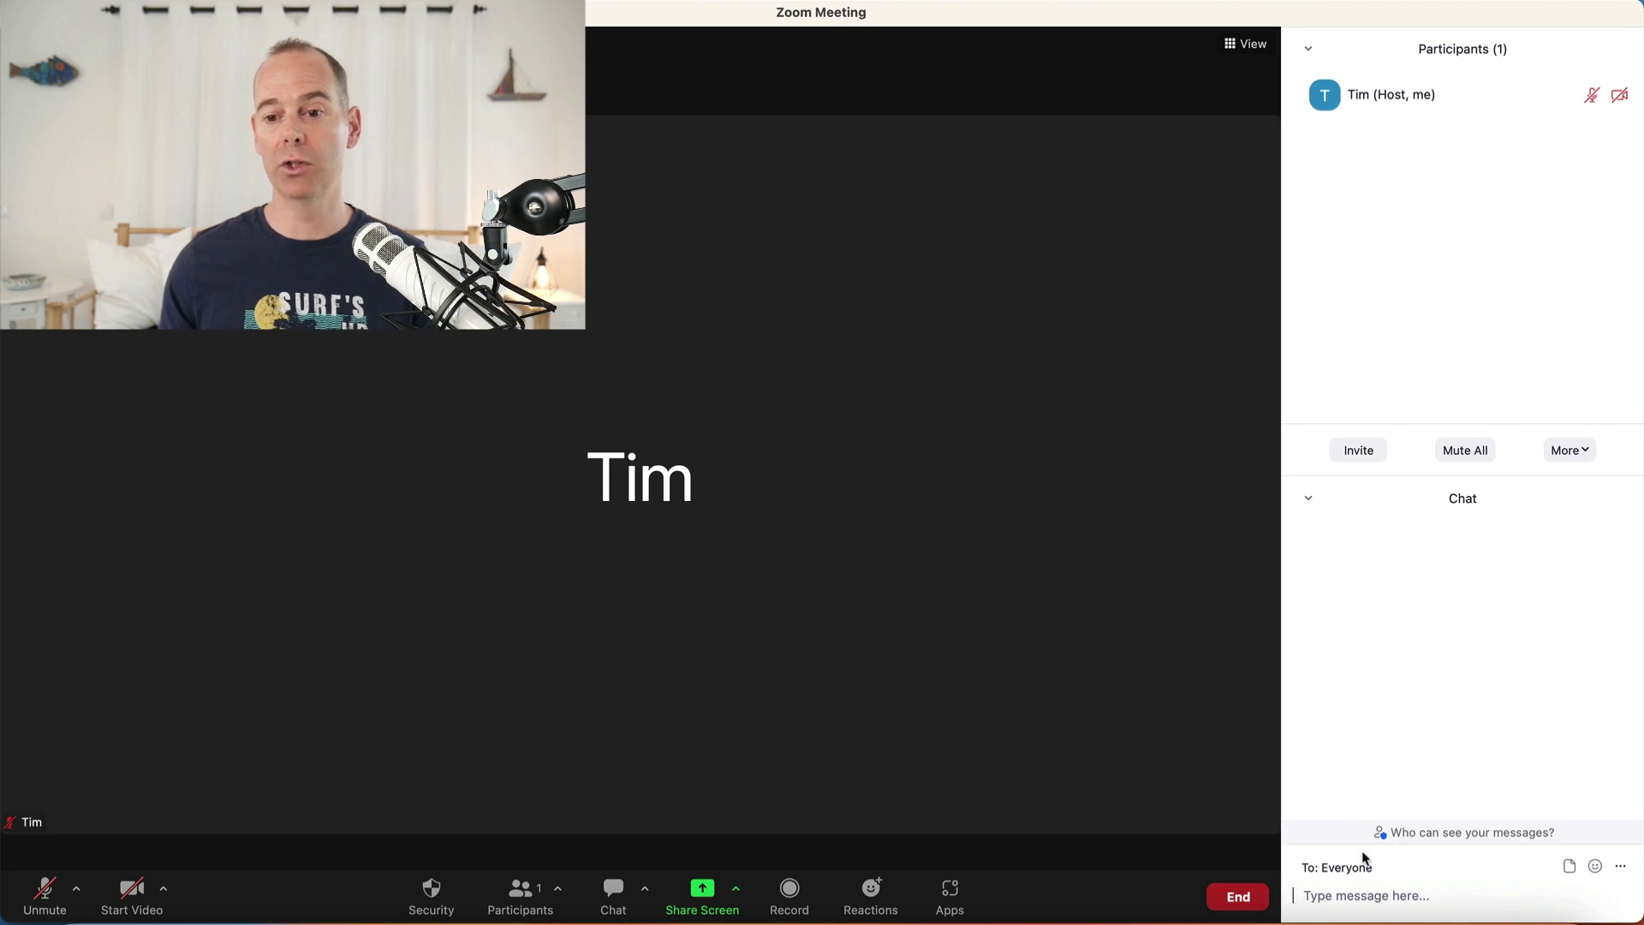